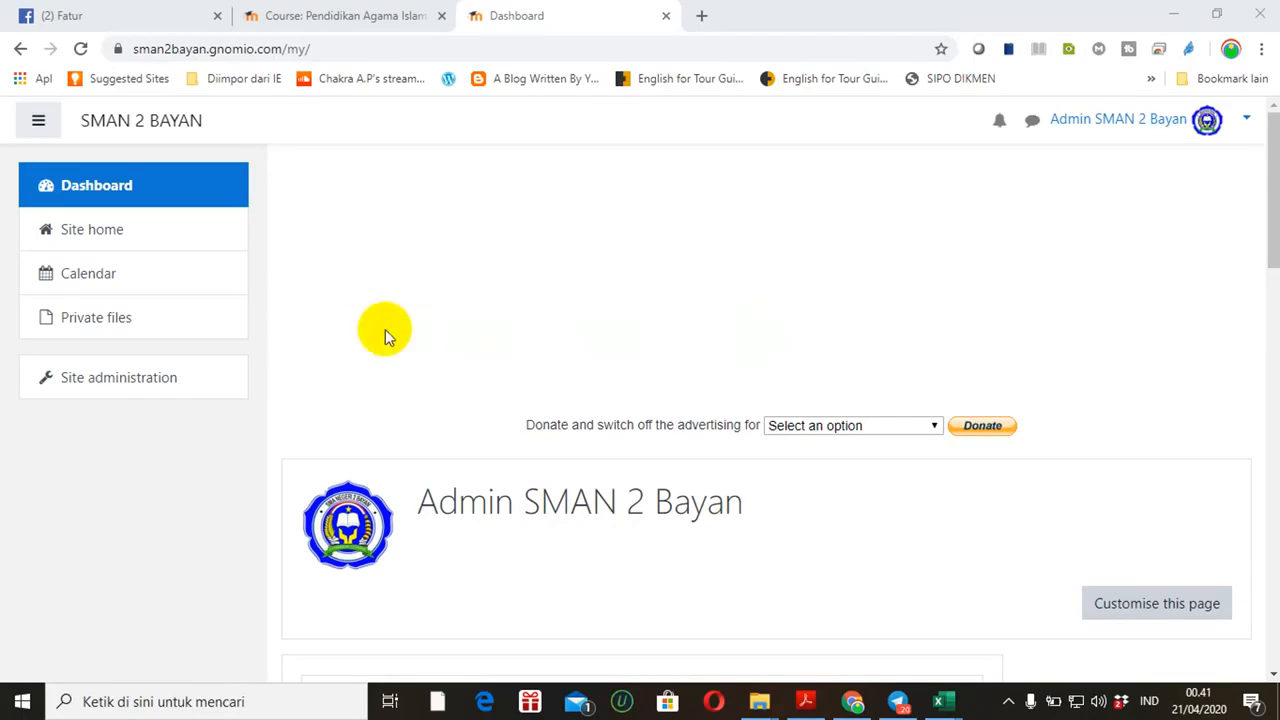
Go to Site administration > Users and open the Add a new user form
click(97, 388)
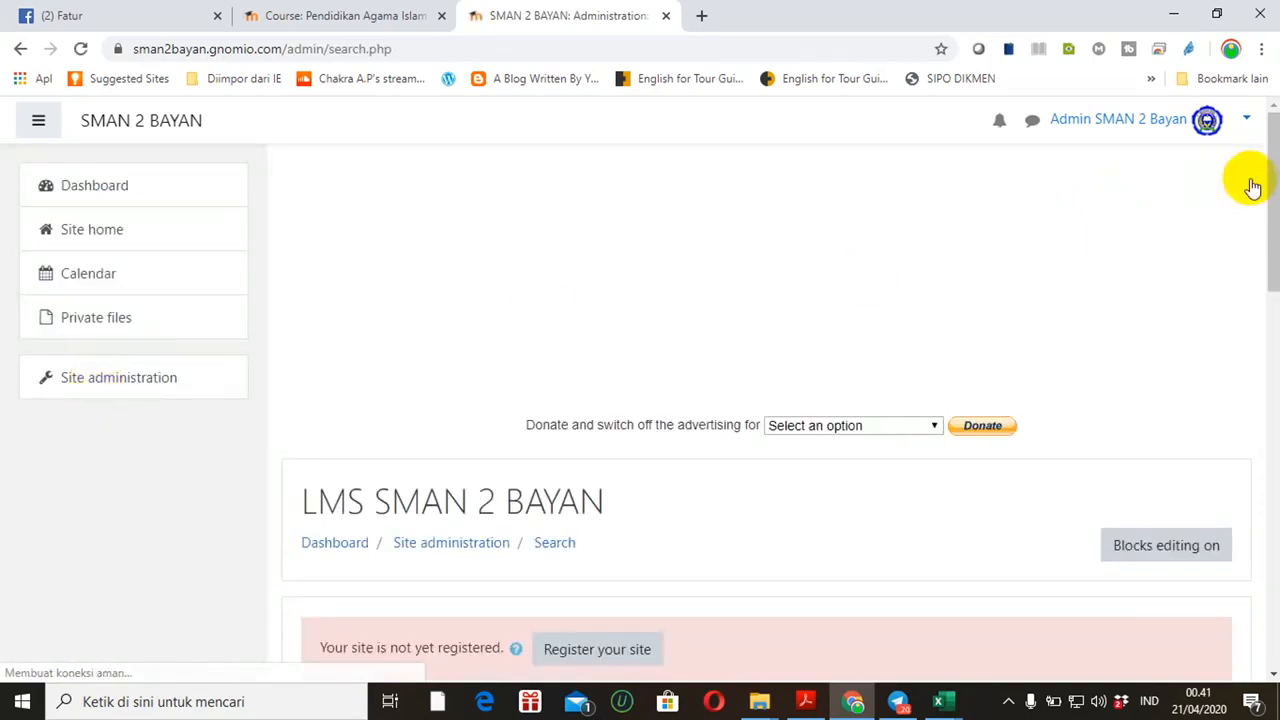
drag(1271, 206, 1266, 337)
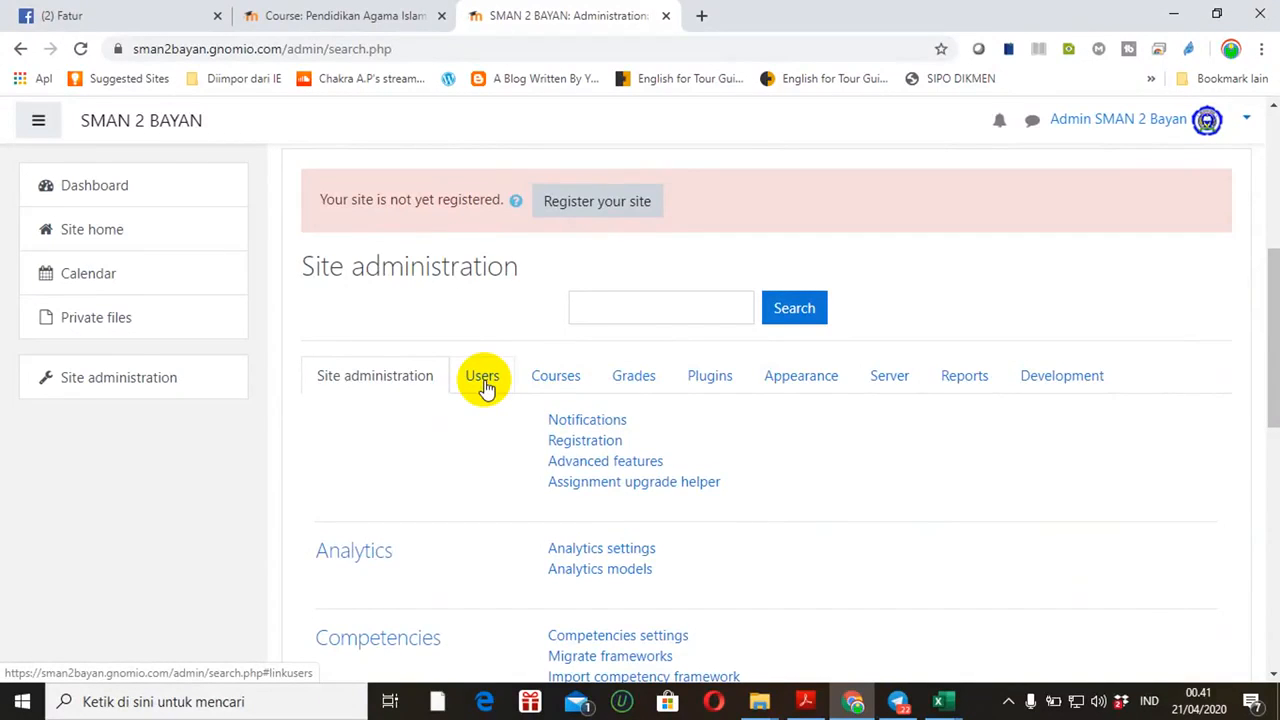
click(483, 380)
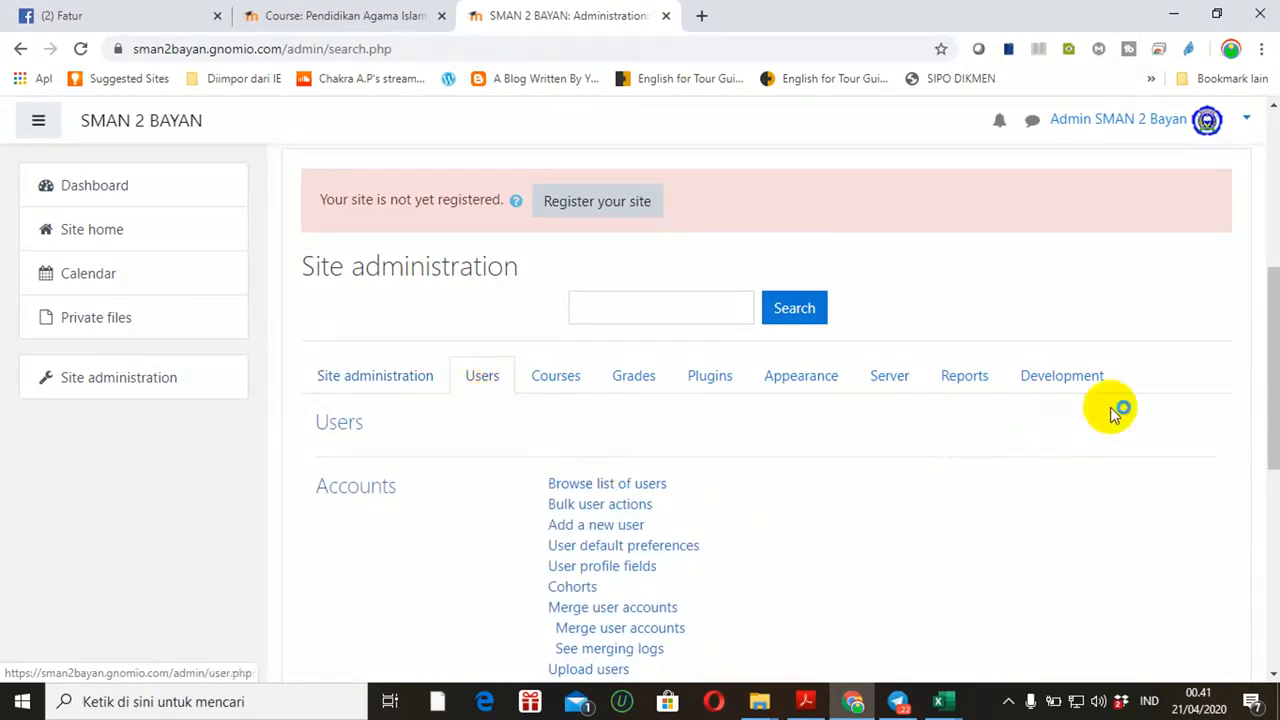
drag(1268, 366, 1268, 405)
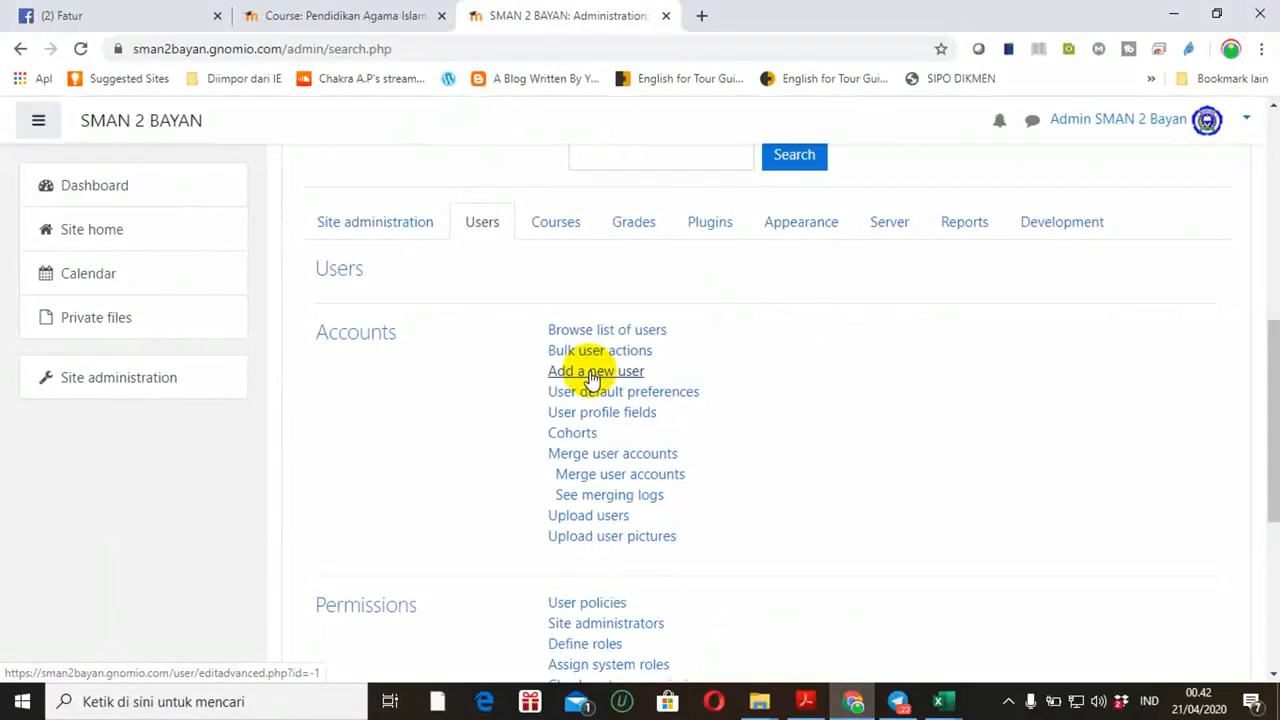
click(592, 375)
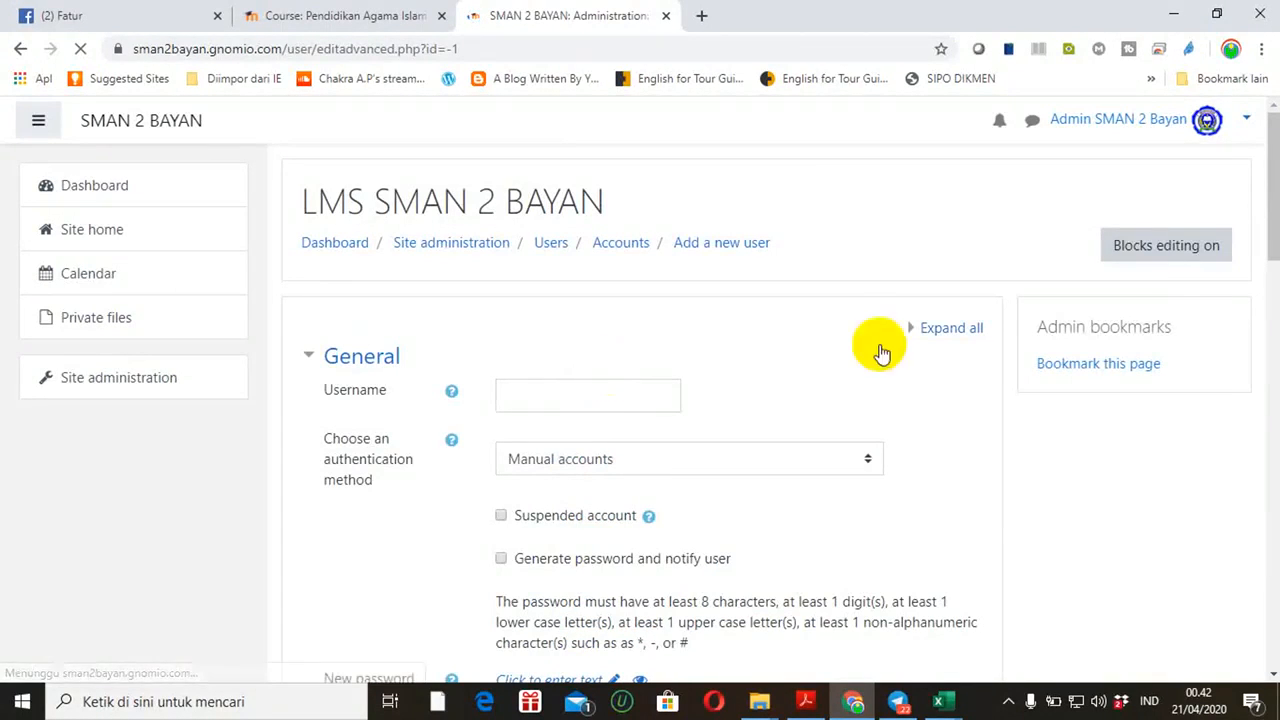
Enter the new account's username and the student's first name
drag(1266, 229, 1272, 240)
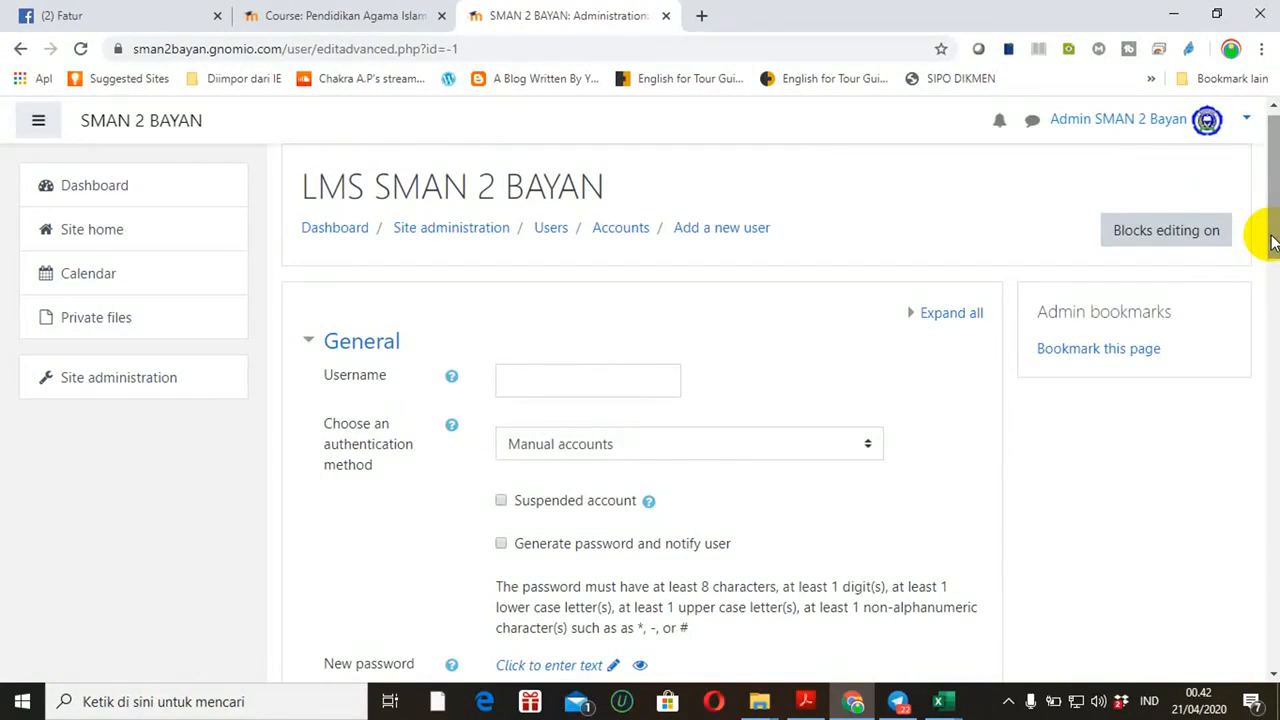
drag(1272, 240, 1270, 240)
click(573, 378)
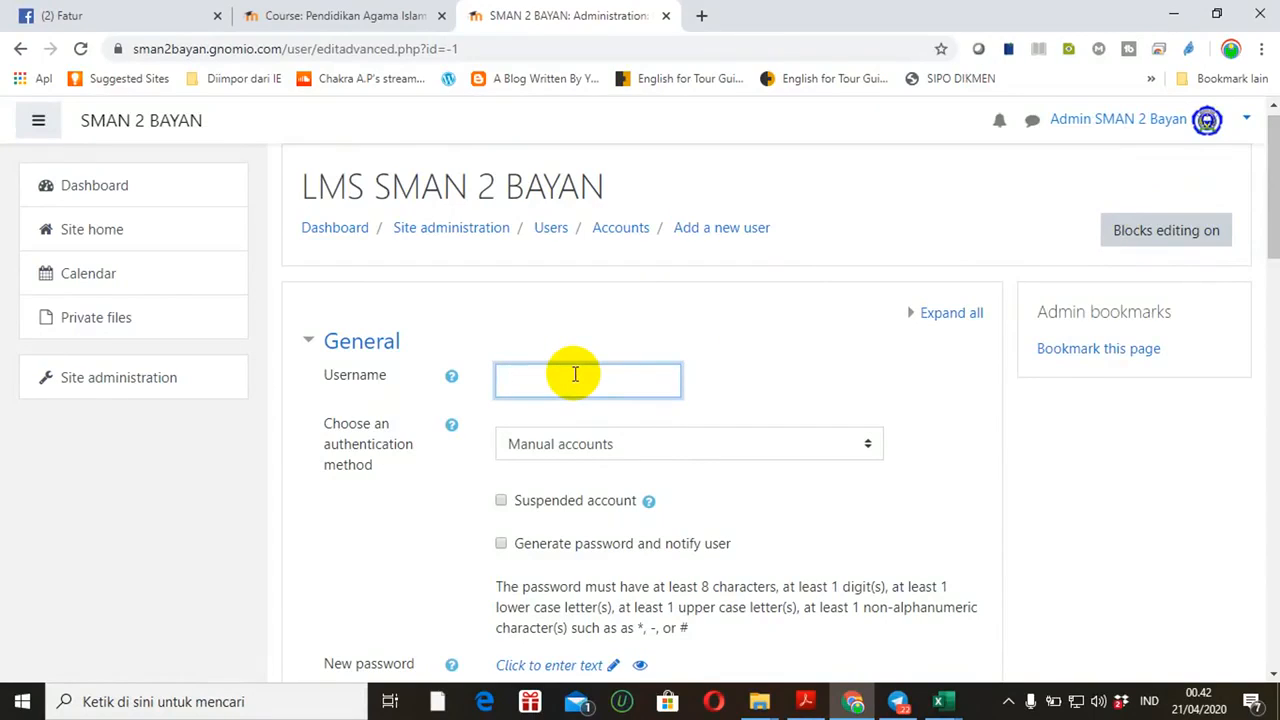
text(8016)
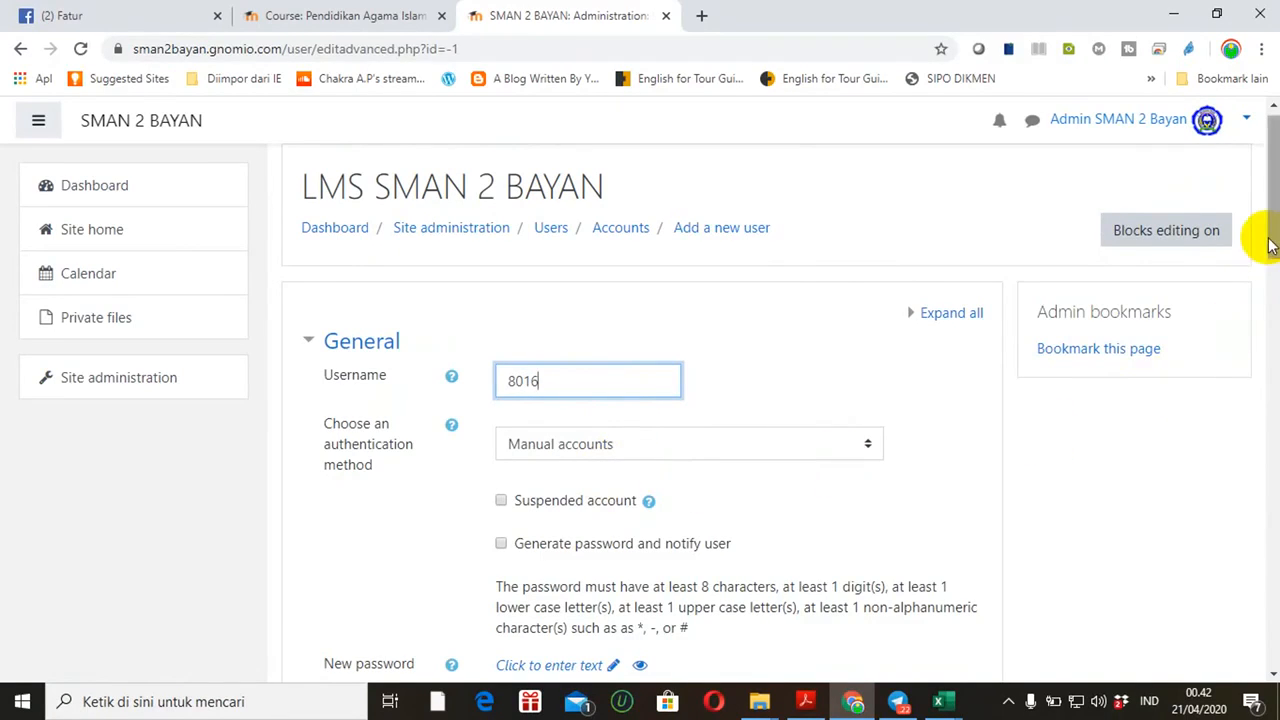
drag(1266, 243, 1270, 326)
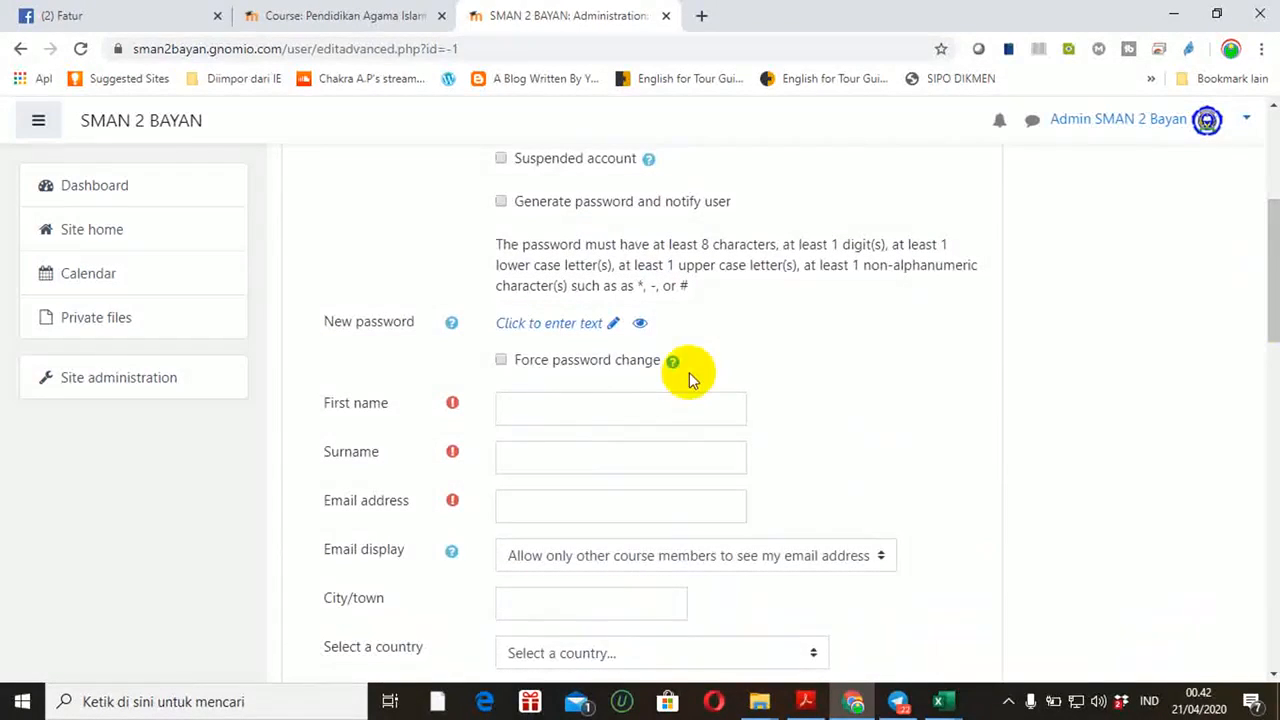
click(582, 401)
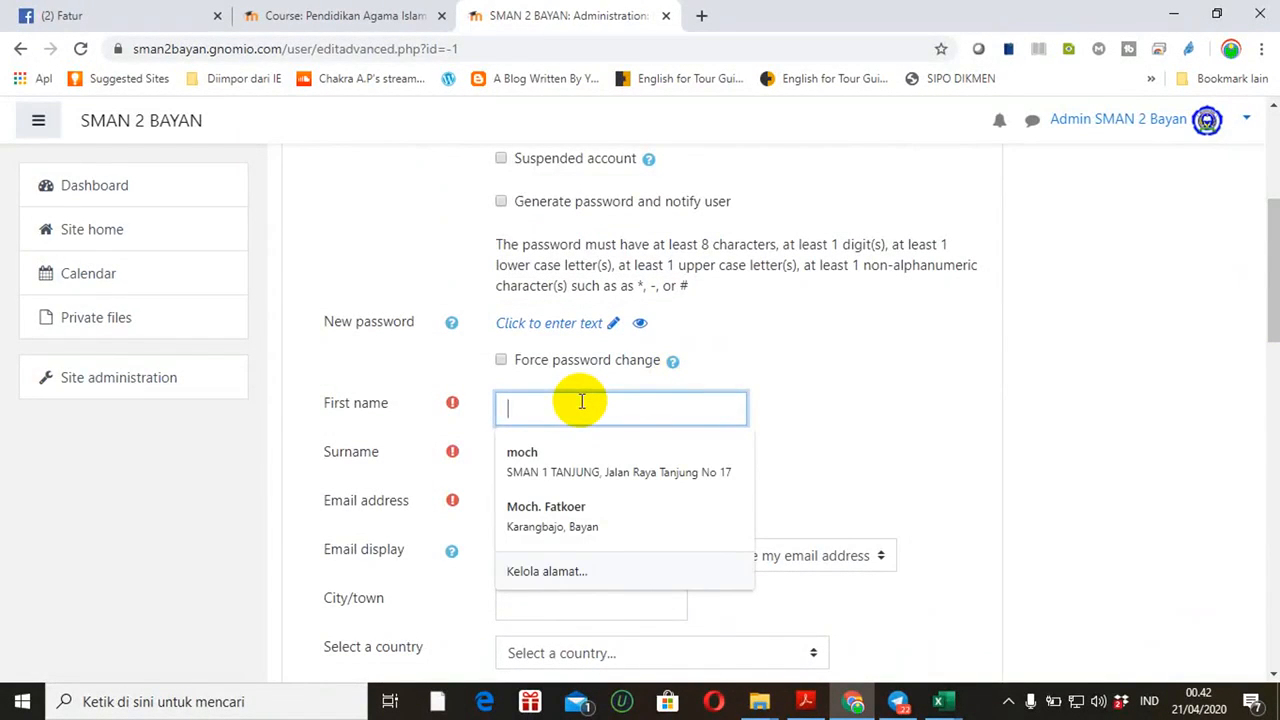
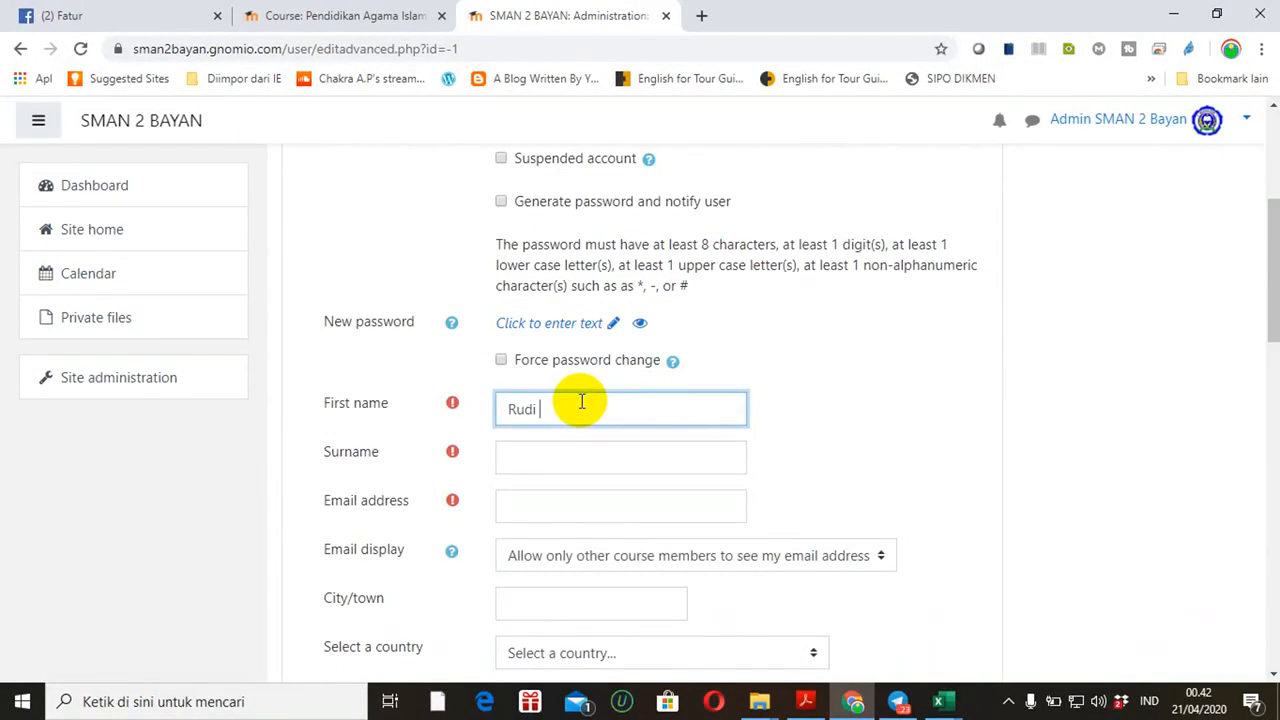
Set the surname to '20 MIPA 1', fixing a mistyped X
click(541, 454)
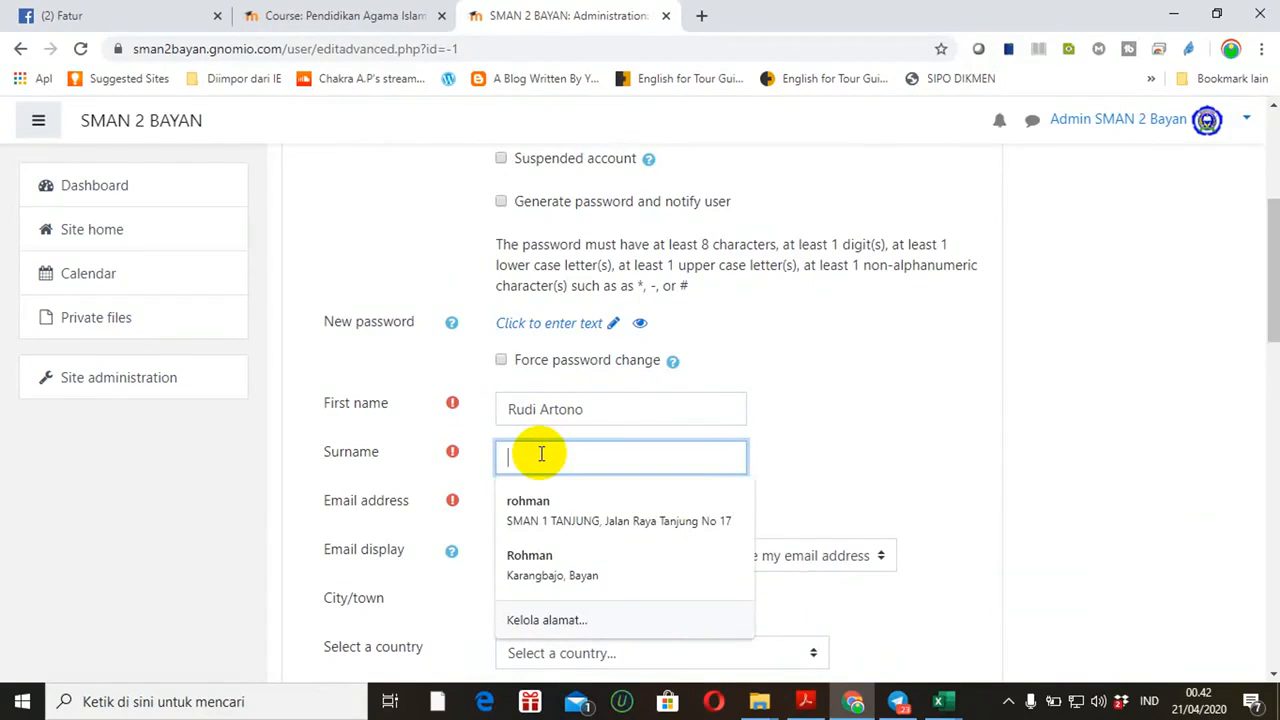
text(20 X)
key(BackSpace)
text(MIP)
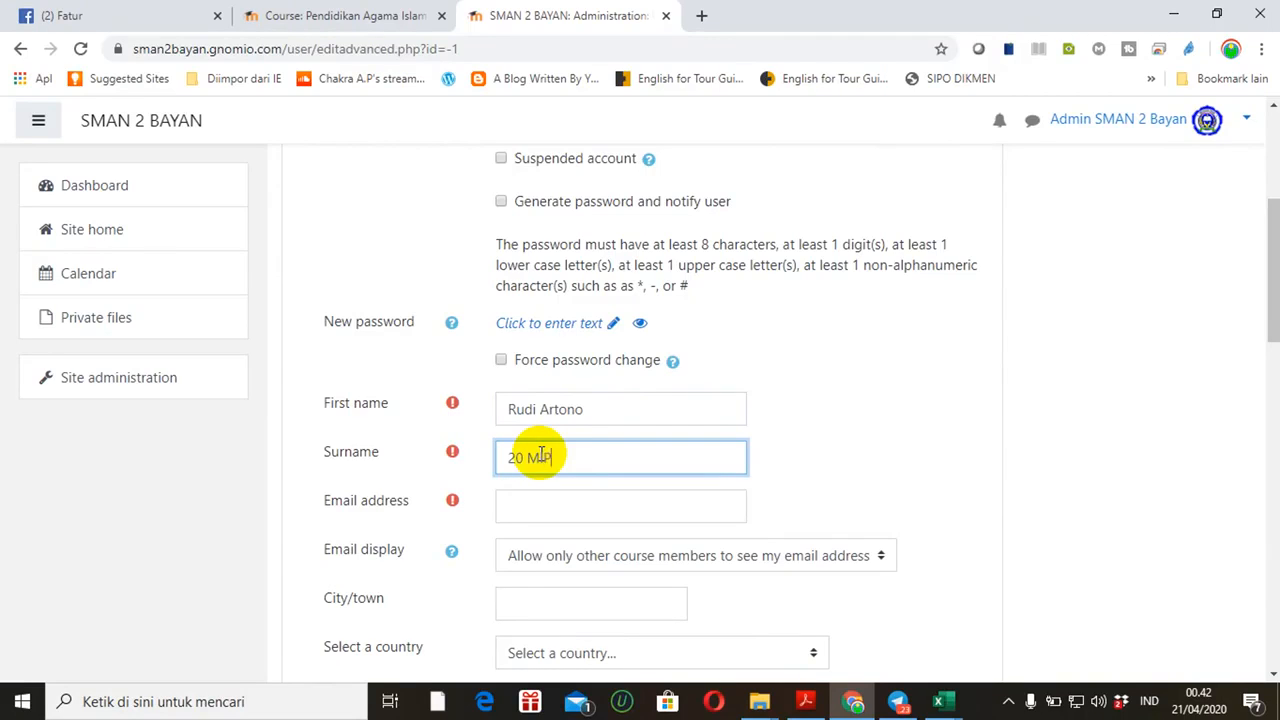
text(A 1)
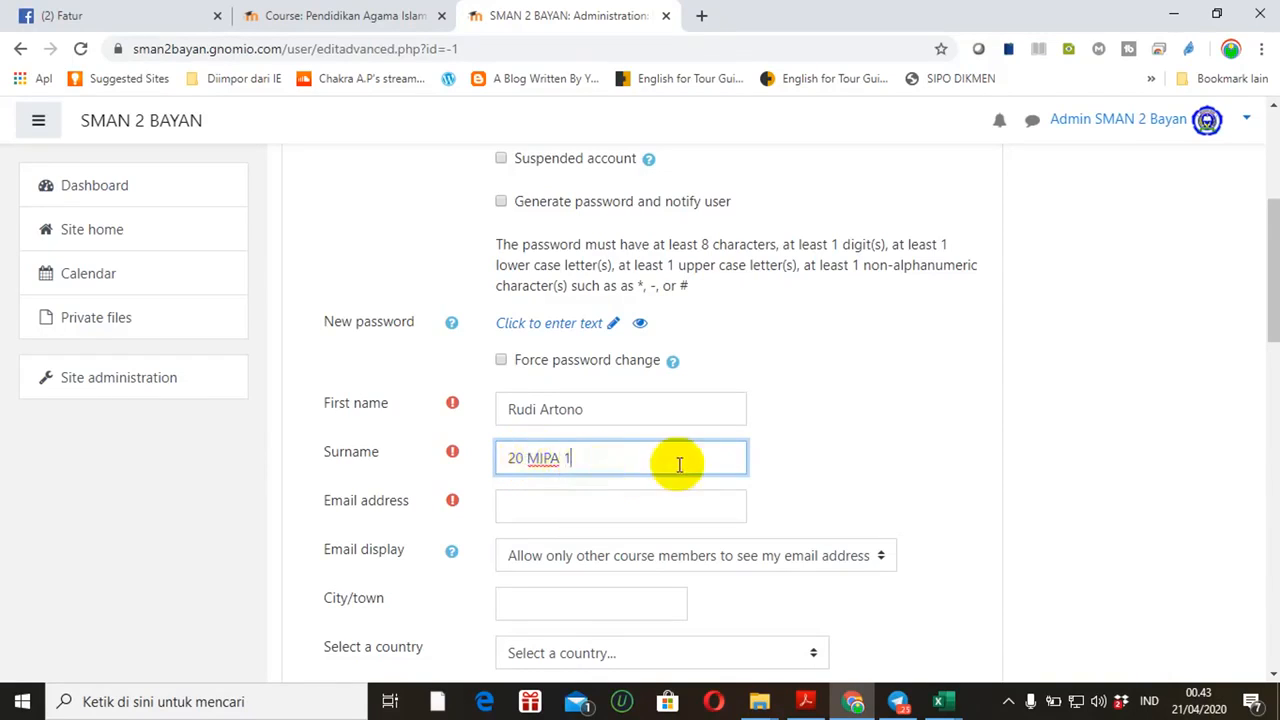
Enter the student's school e-mail address and scroll down to the form's end
drag(1272, 303, 1271, 323)
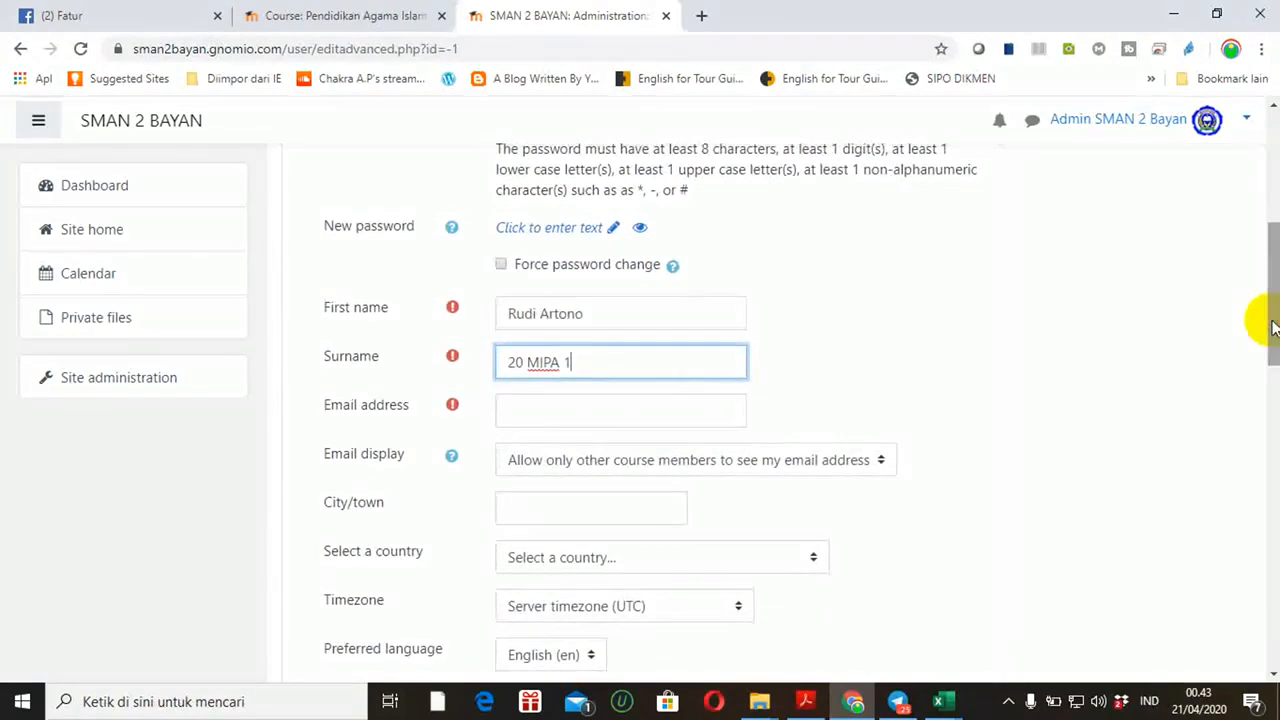
click(657, 407)
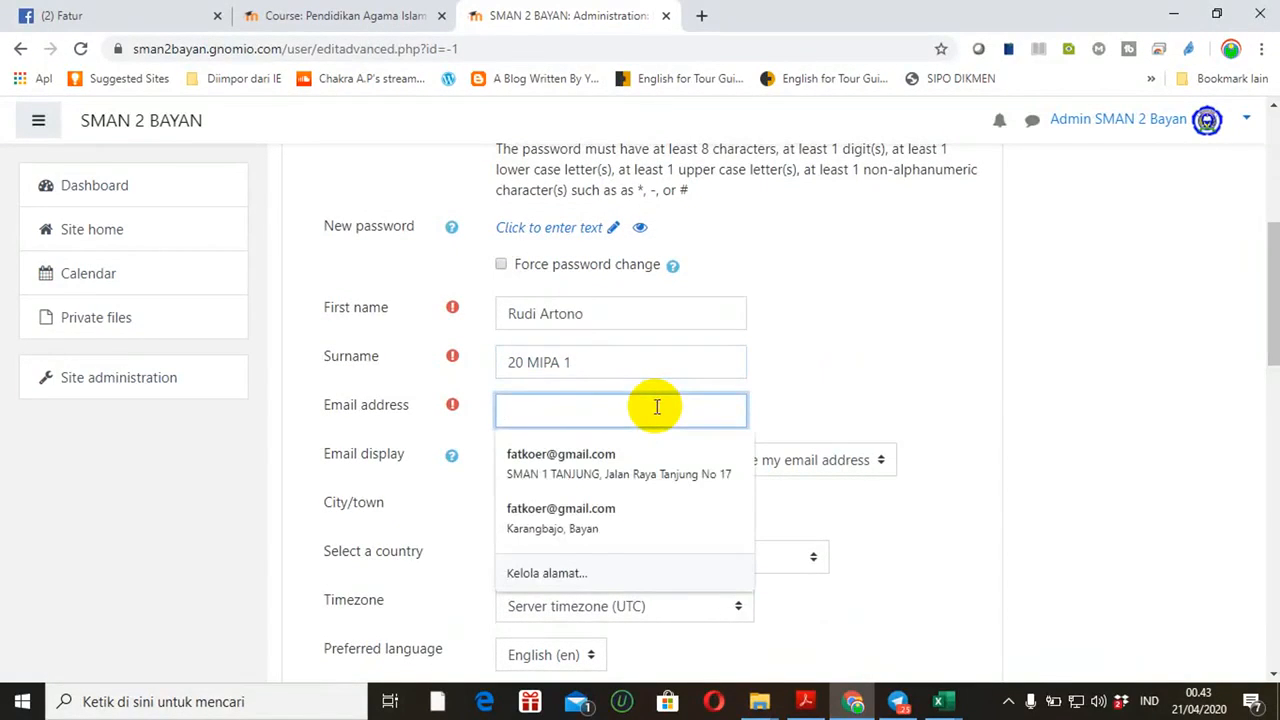
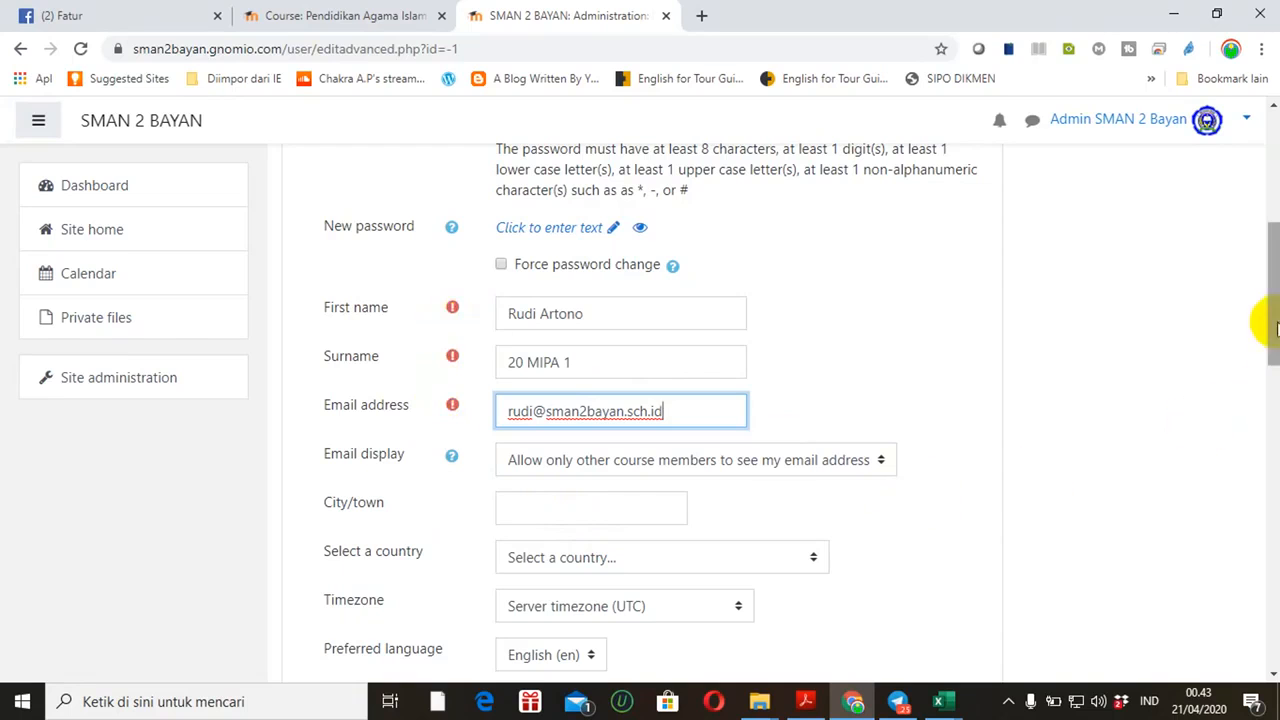
scroll(1271, 400, down, 3)
drag(1272, 390, 1276, 595)
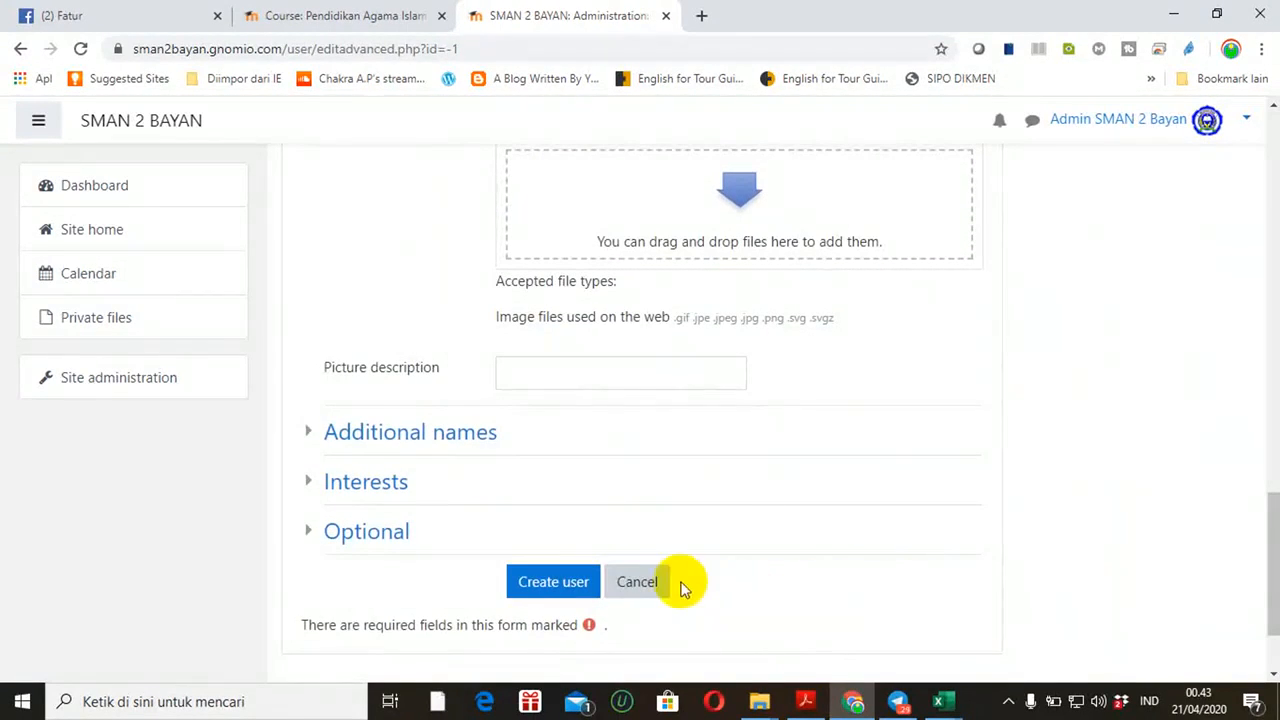
After the required-password error, enter the student's password and create the account
click(566, 583)
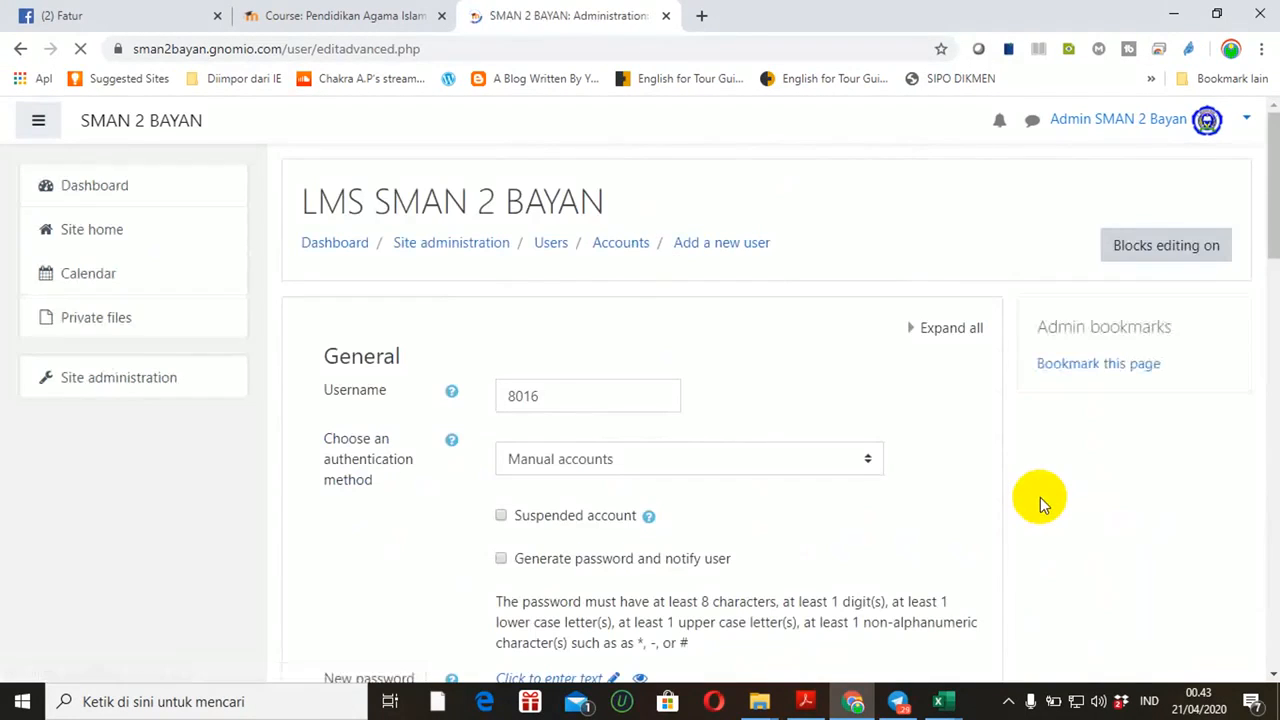
drag(1273, 210, 1274, 316)
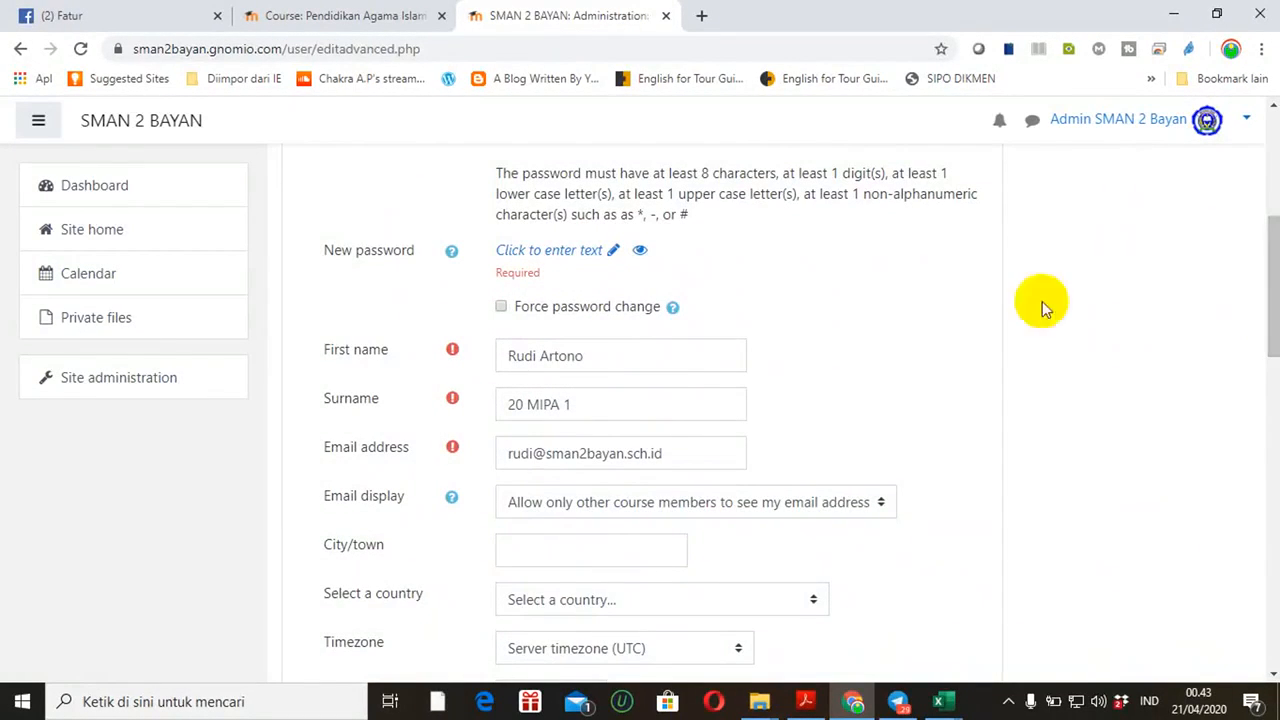
click(612, 252)
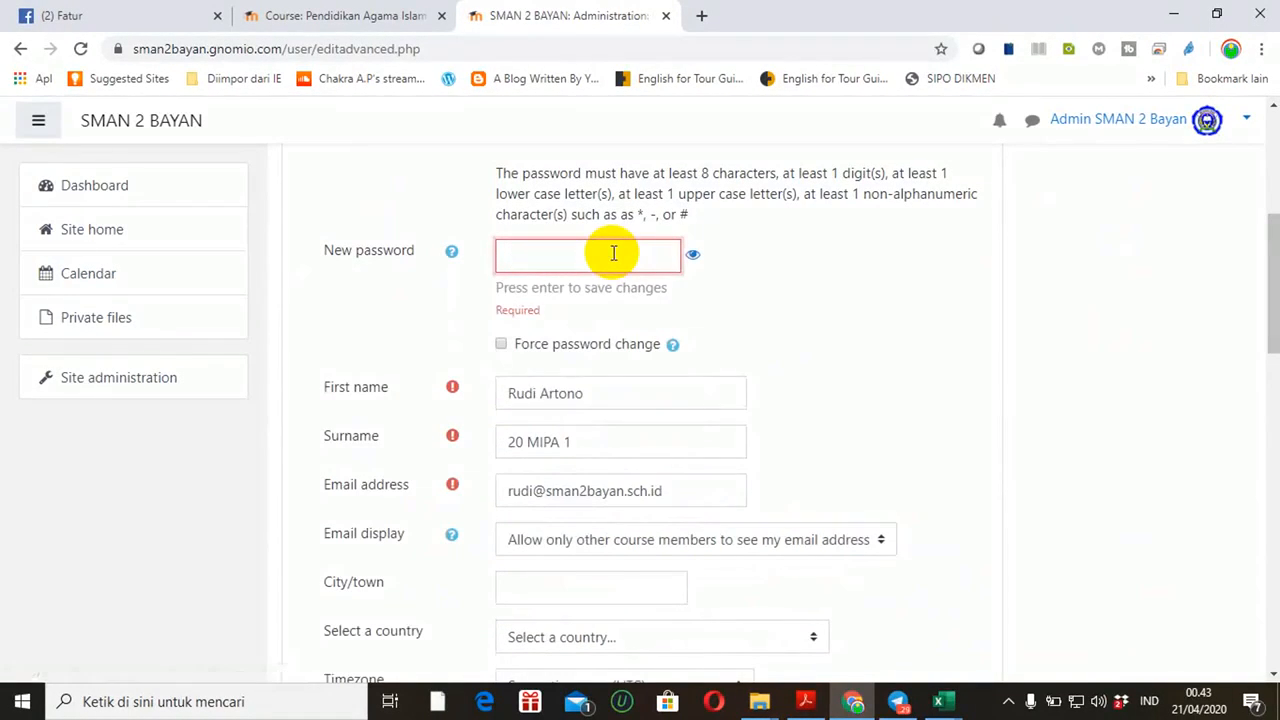
text(•••••••)
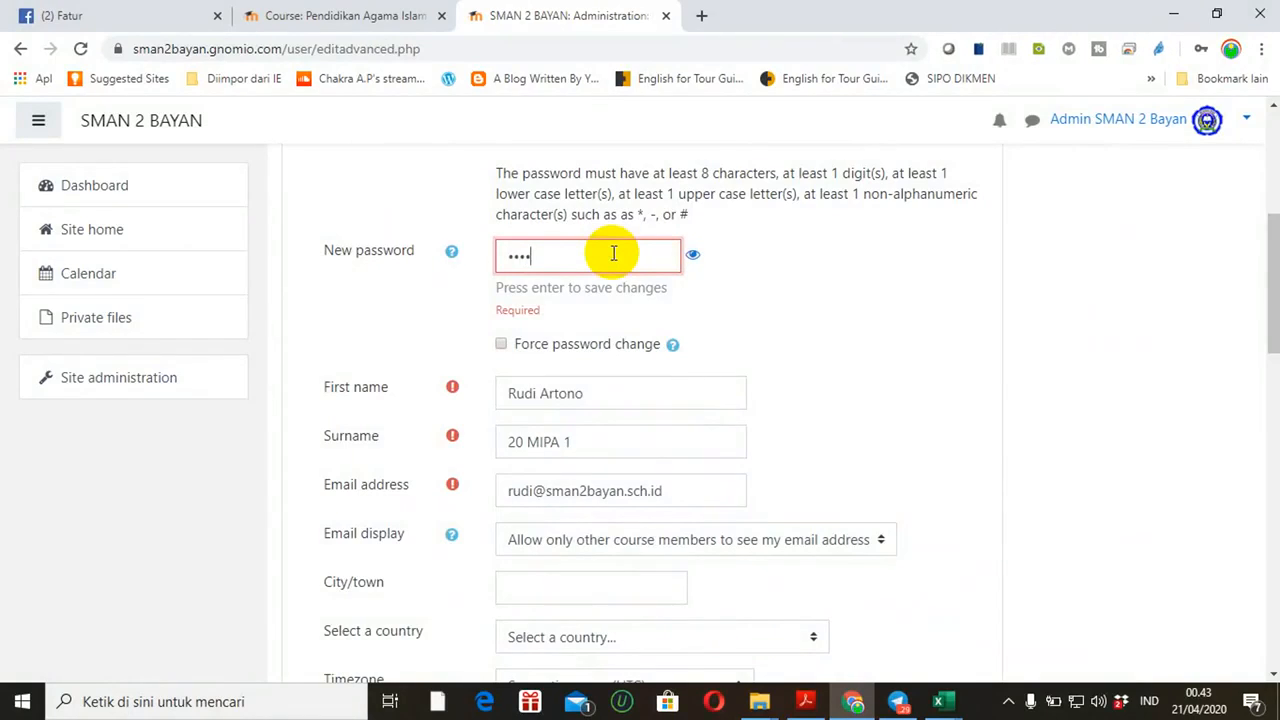
text(•)
key(BackSpace)
key(BackSpace)
key(BackSpace)
key(BackSpace)
key(BackSpace)
key(BackSpace)
key(BackSpace)
key(BackSpace)
text(•••••••••)
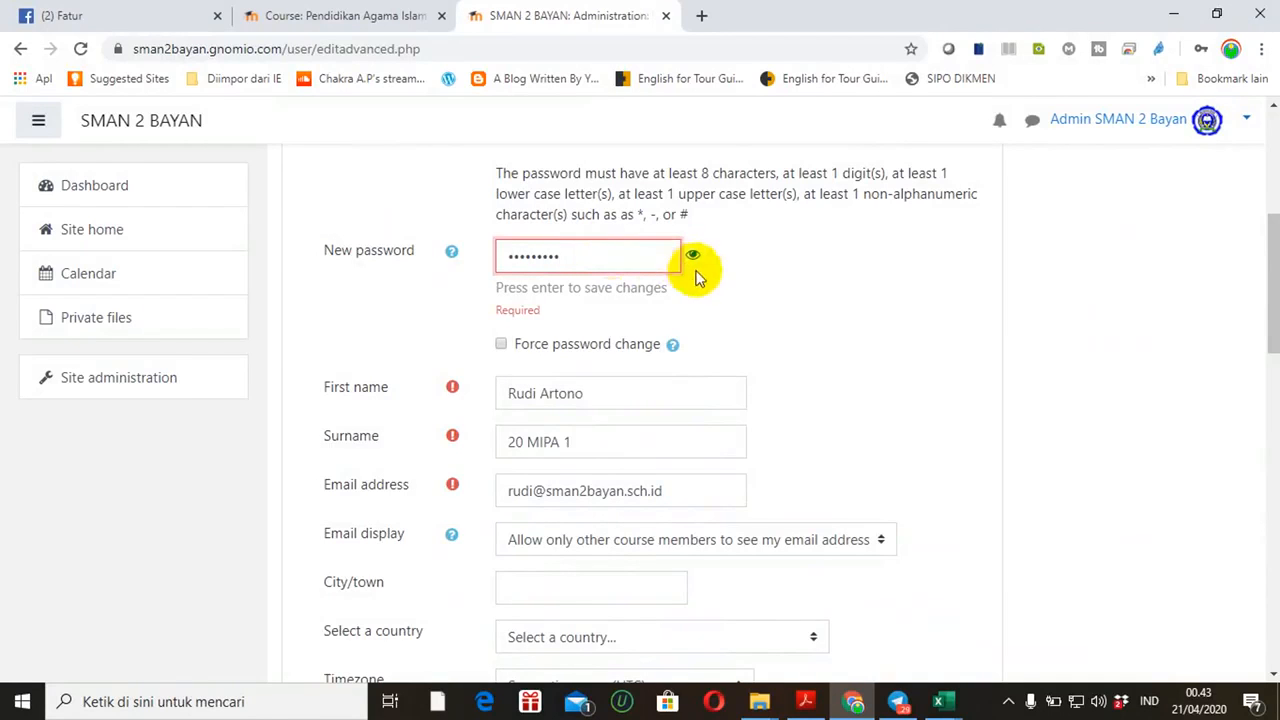
drag(1268, 255, 1268, 545)
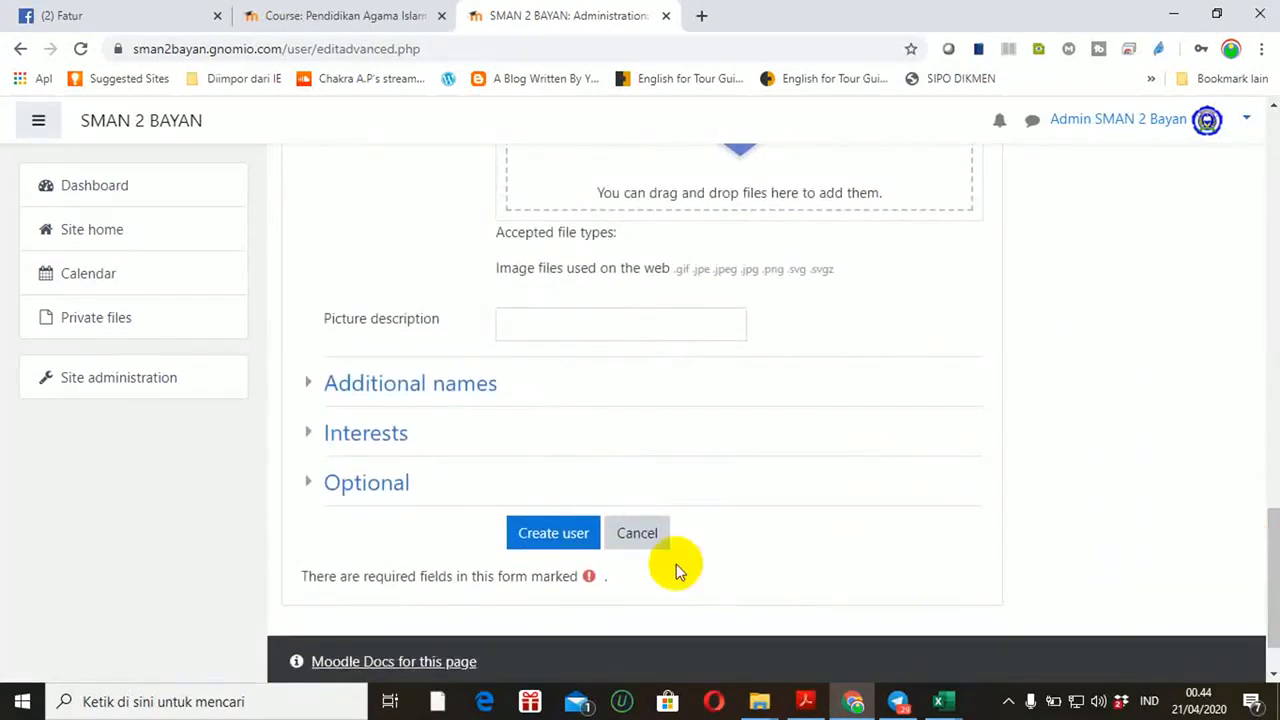
click(567, 547)
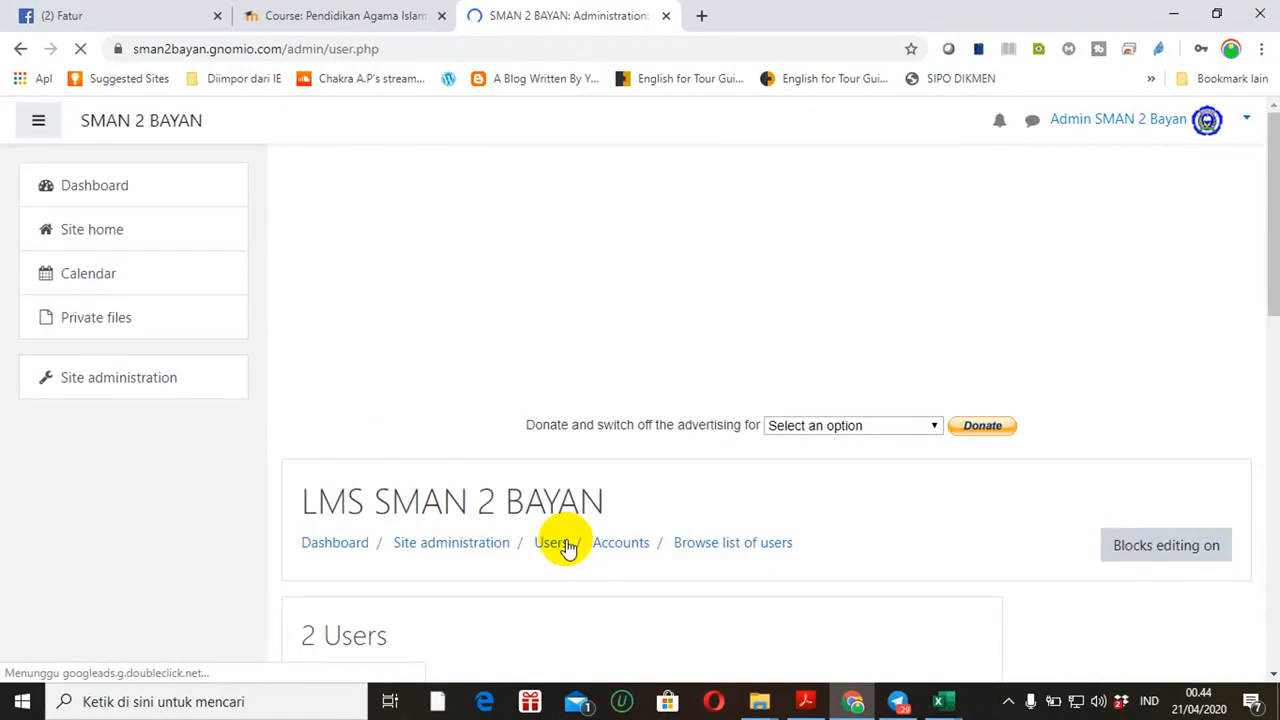
Dismiss the browser's save-password prompt and review the 2 listed users
drag(1265, 257, 1266, 410)
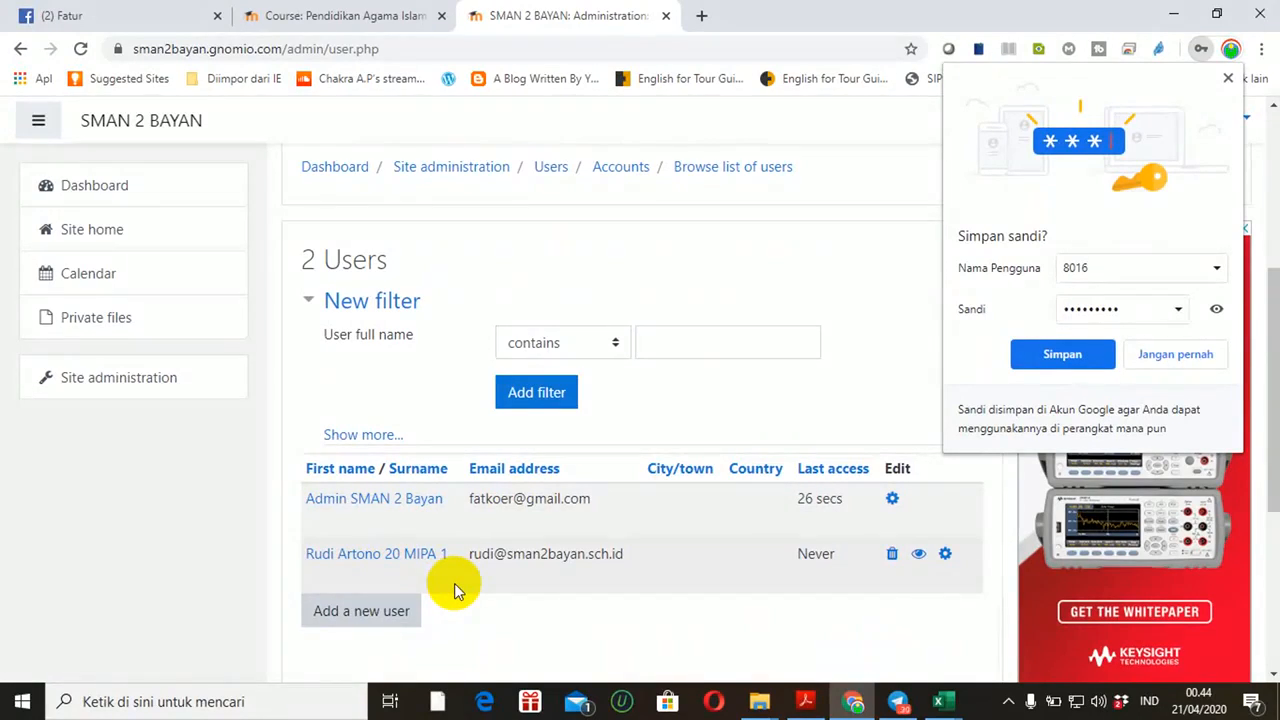
click(1168, 356)
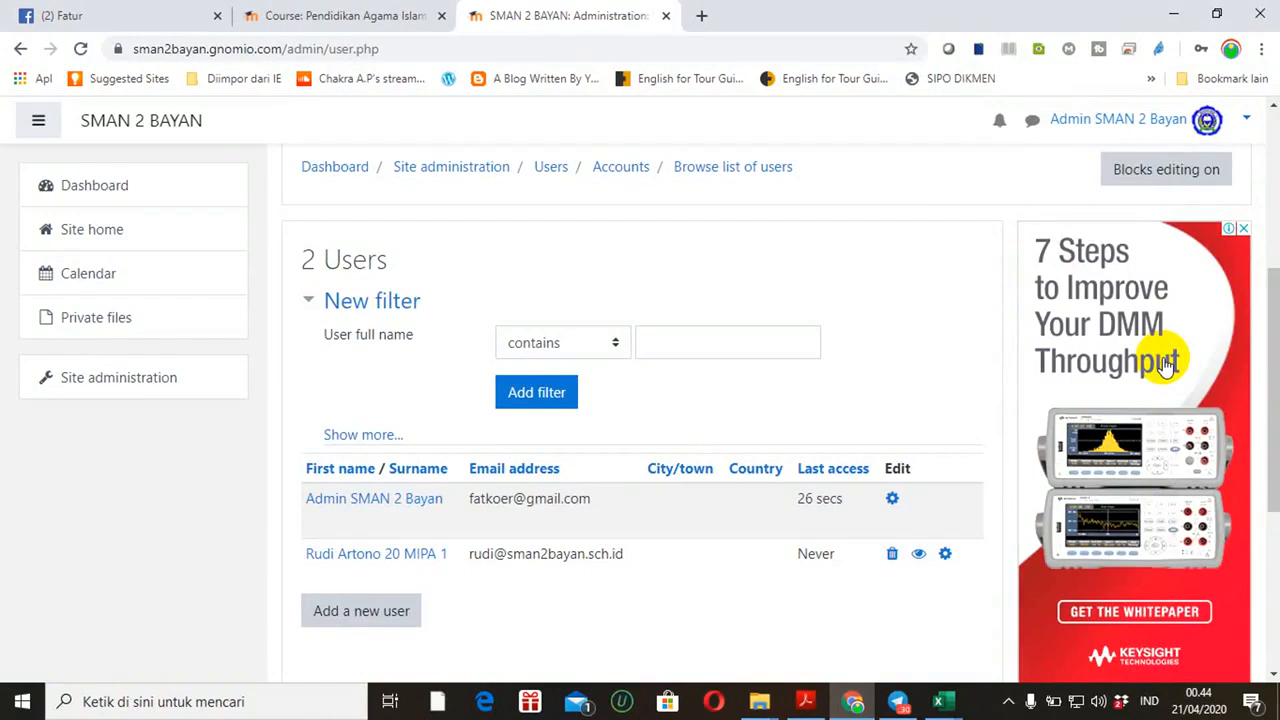
drag(1270, 371, 1270, 215)
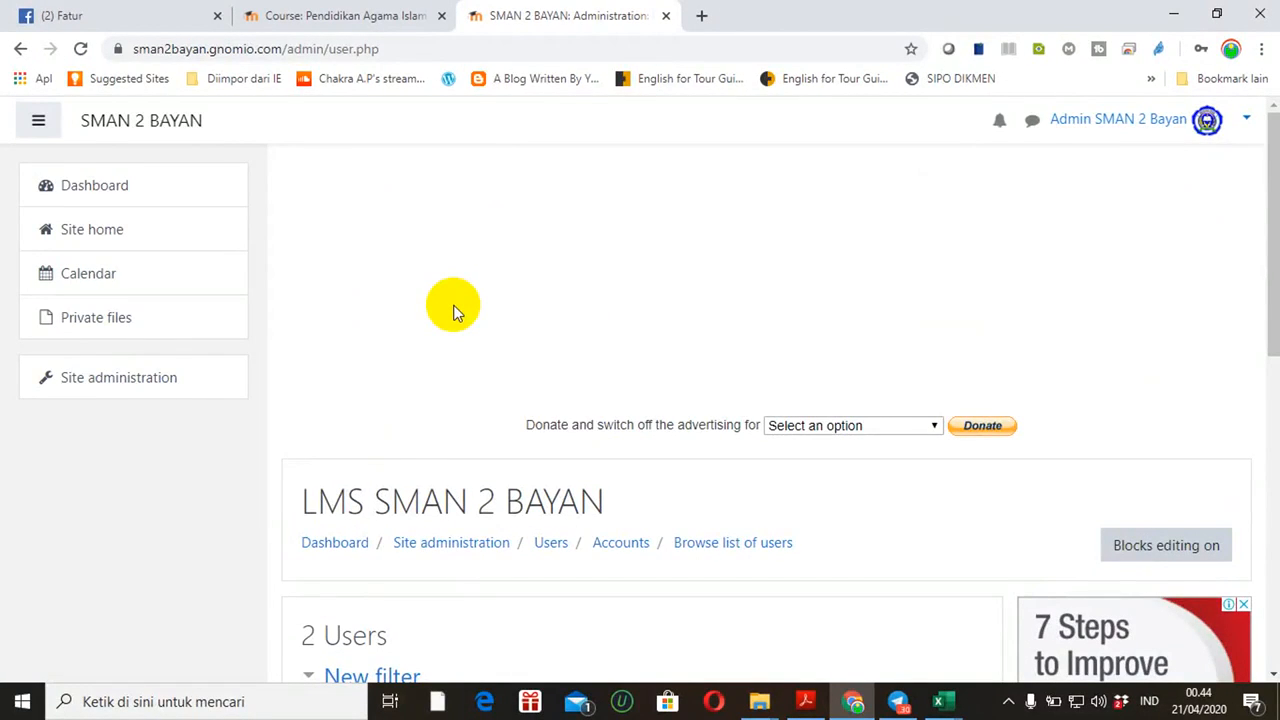
Open the Upload users page under Site administration > Users > Accounts
click(128, 384)
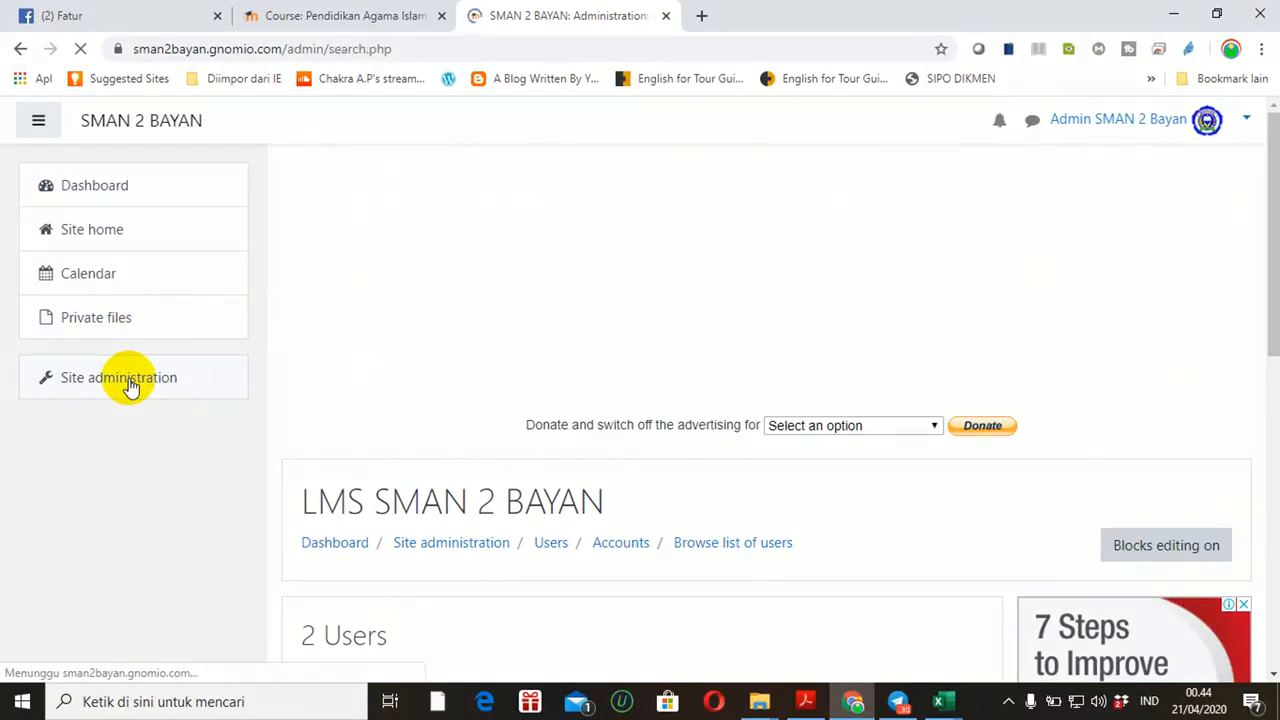
drag(1275, 200, 1262, 337)
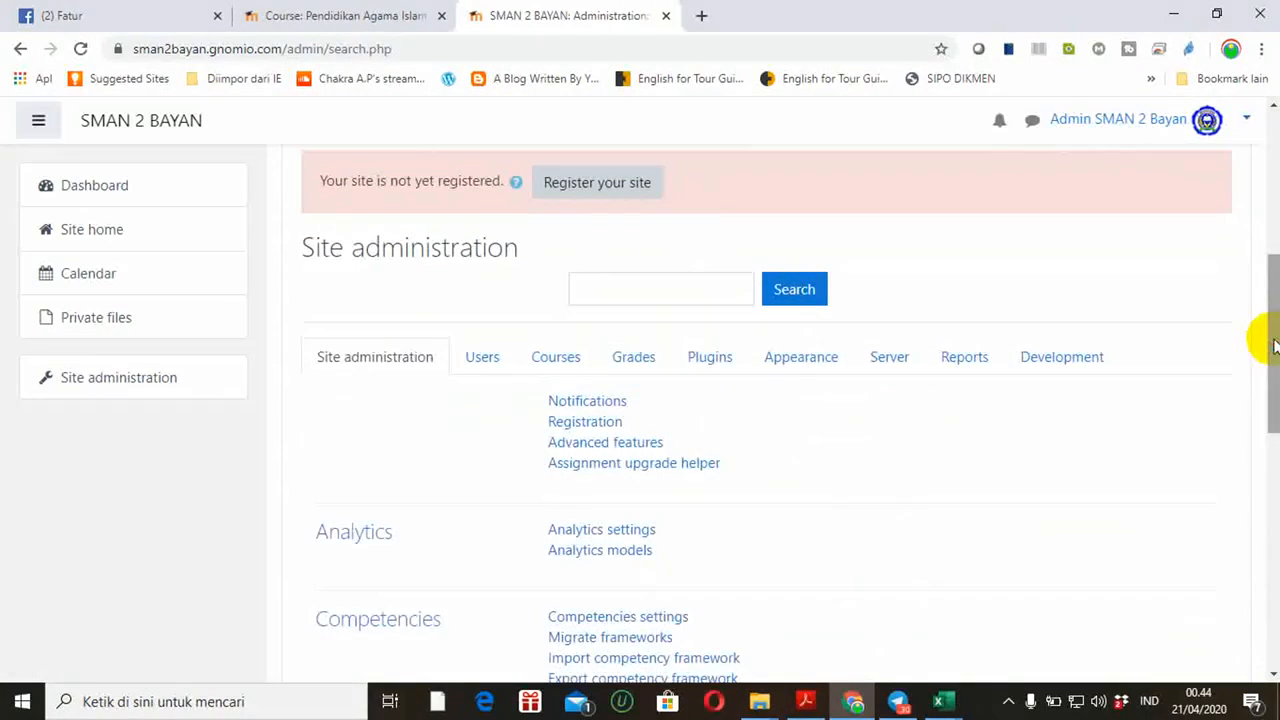
click(483, 362)
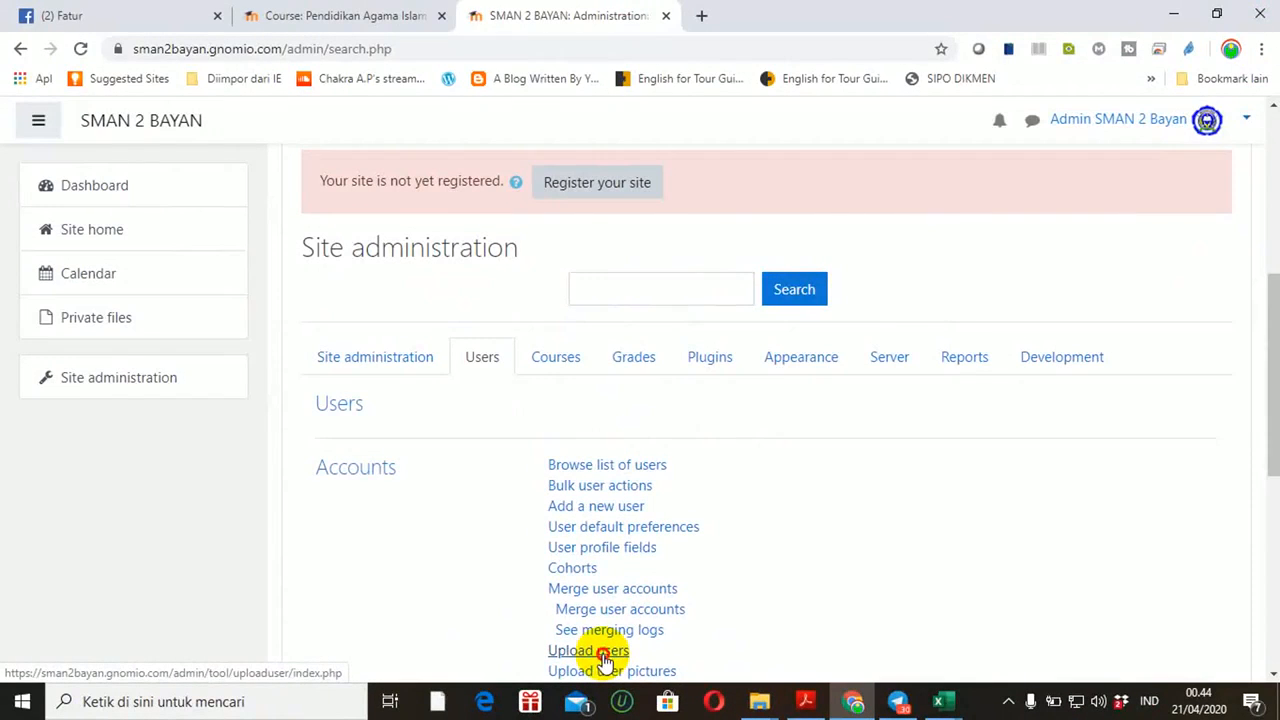
click(603, 655)
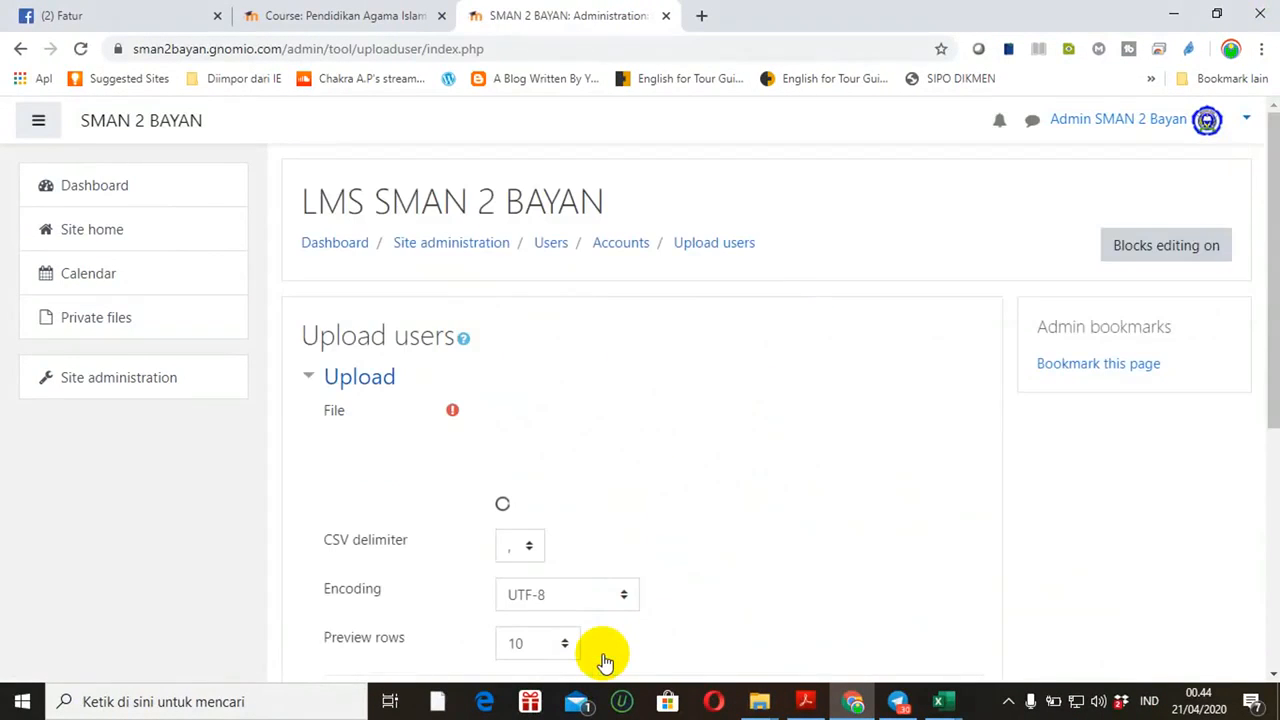
drag(1266, 322, 1277, 371)
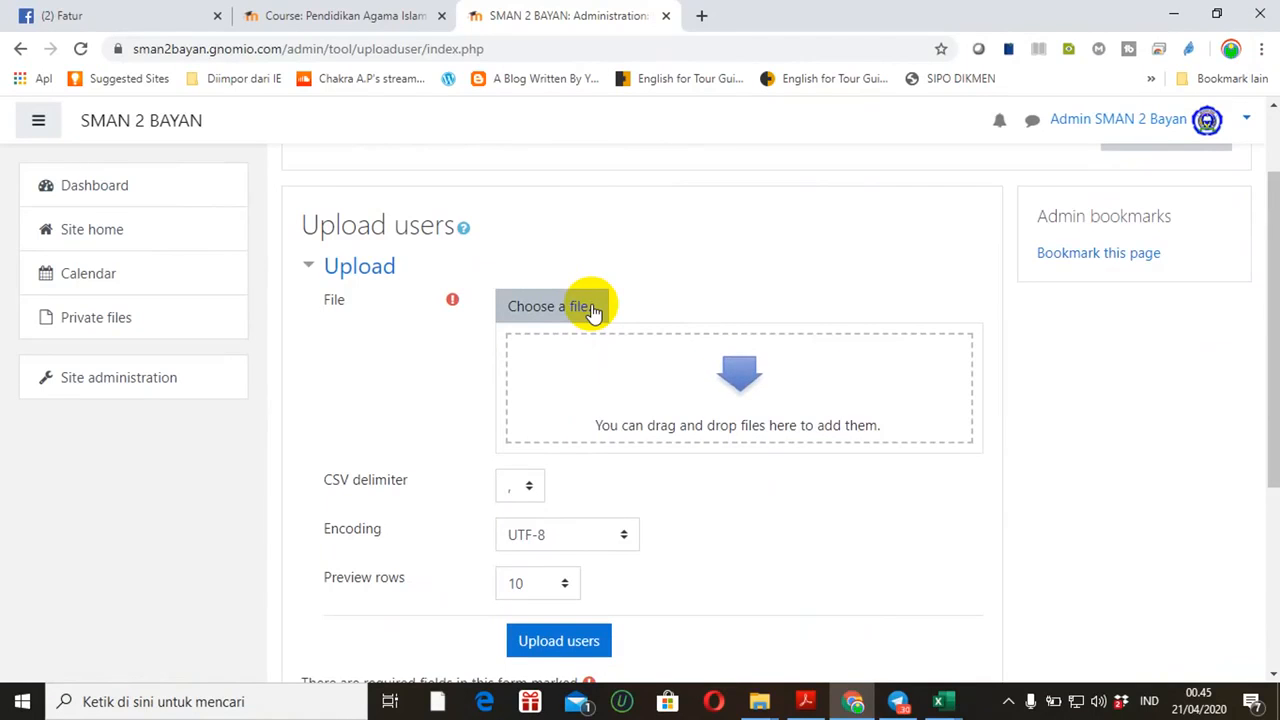
Bring User Moodle.csv forward in Excel and check its Firstname and Lastname headers
click(943, 706)
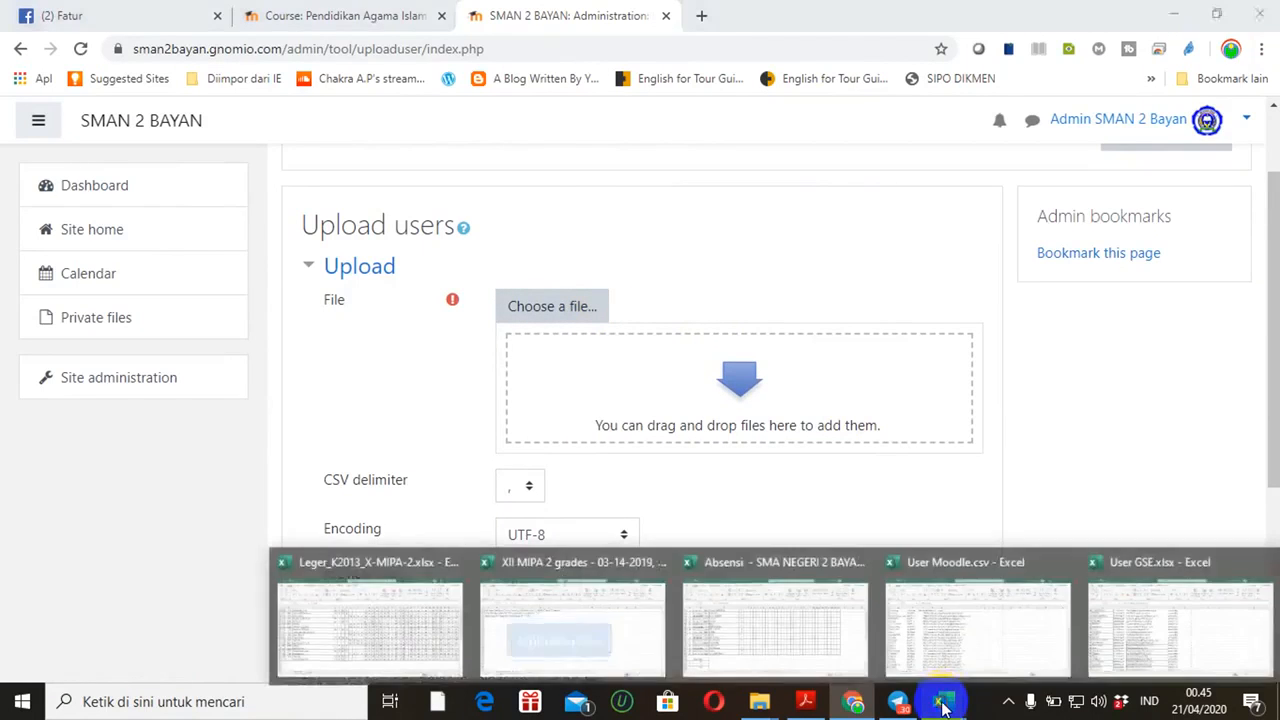
click(959, 633)
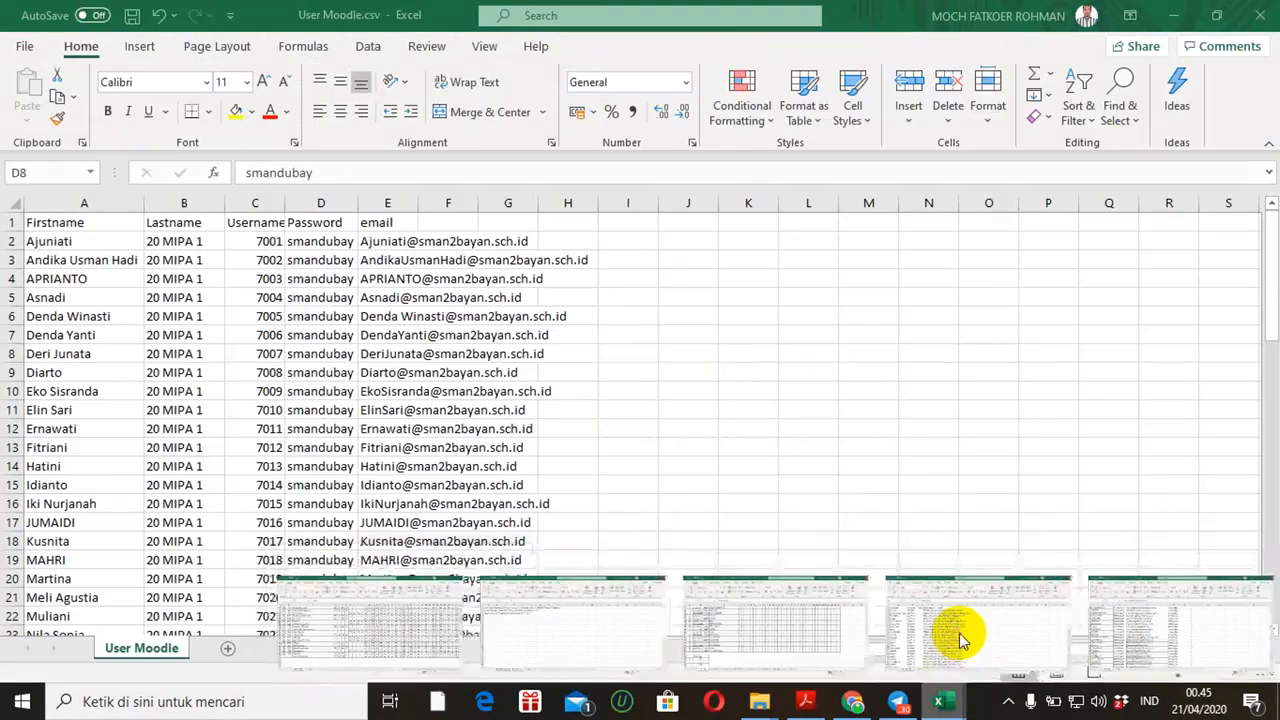
click(56, 230)
key(Right)
key(Left)
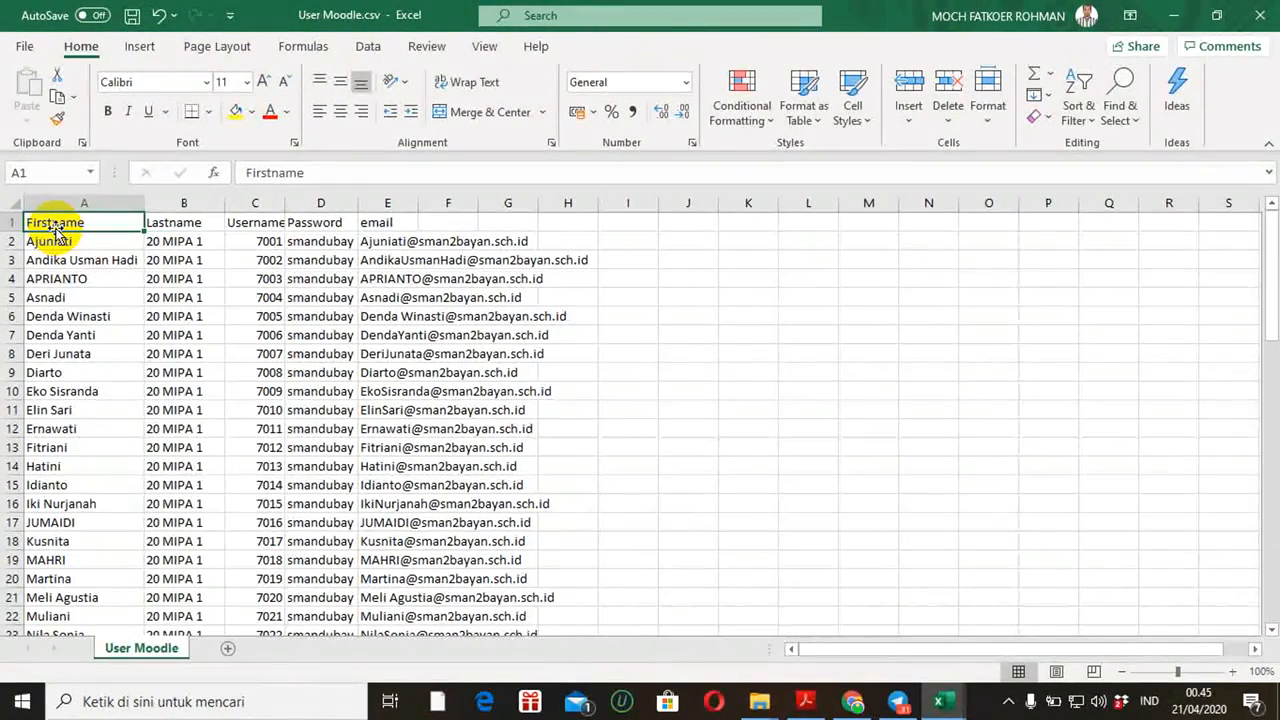
key(Right)
click(55, 227)
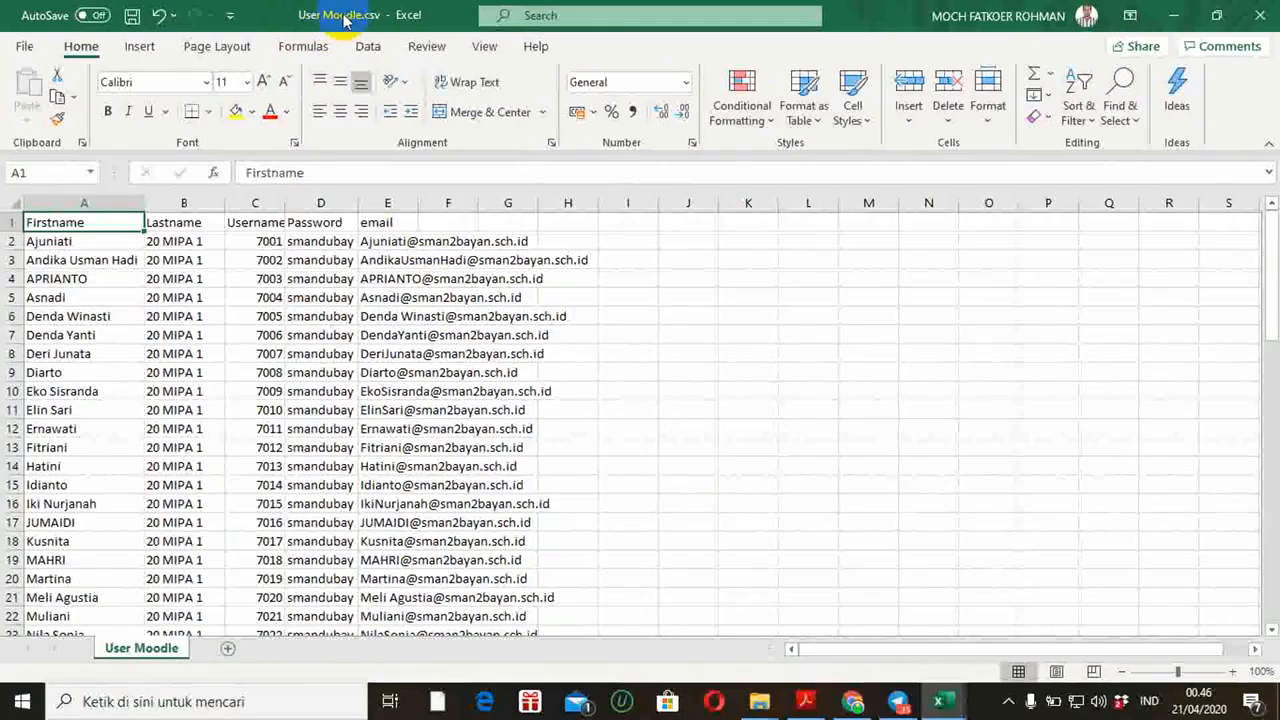
click(853, 699)
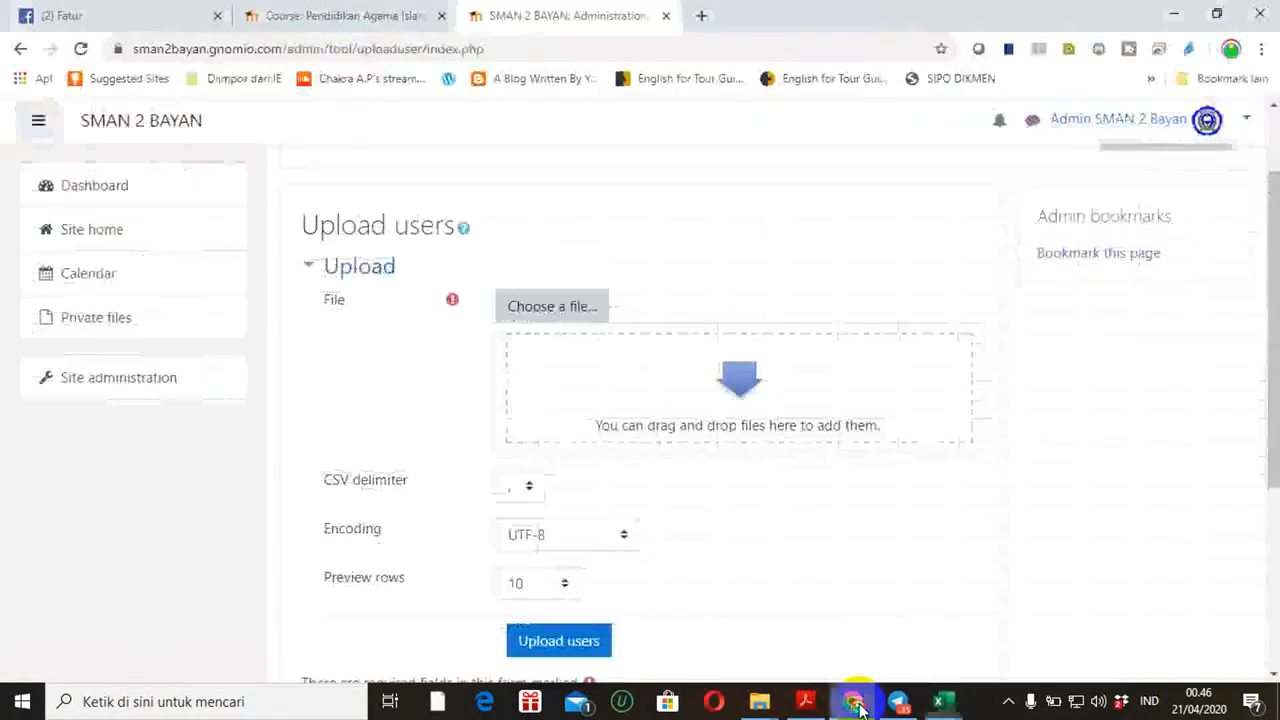
Attach User Moodle.csv from the computer to the Upload users form
click(550, 312)
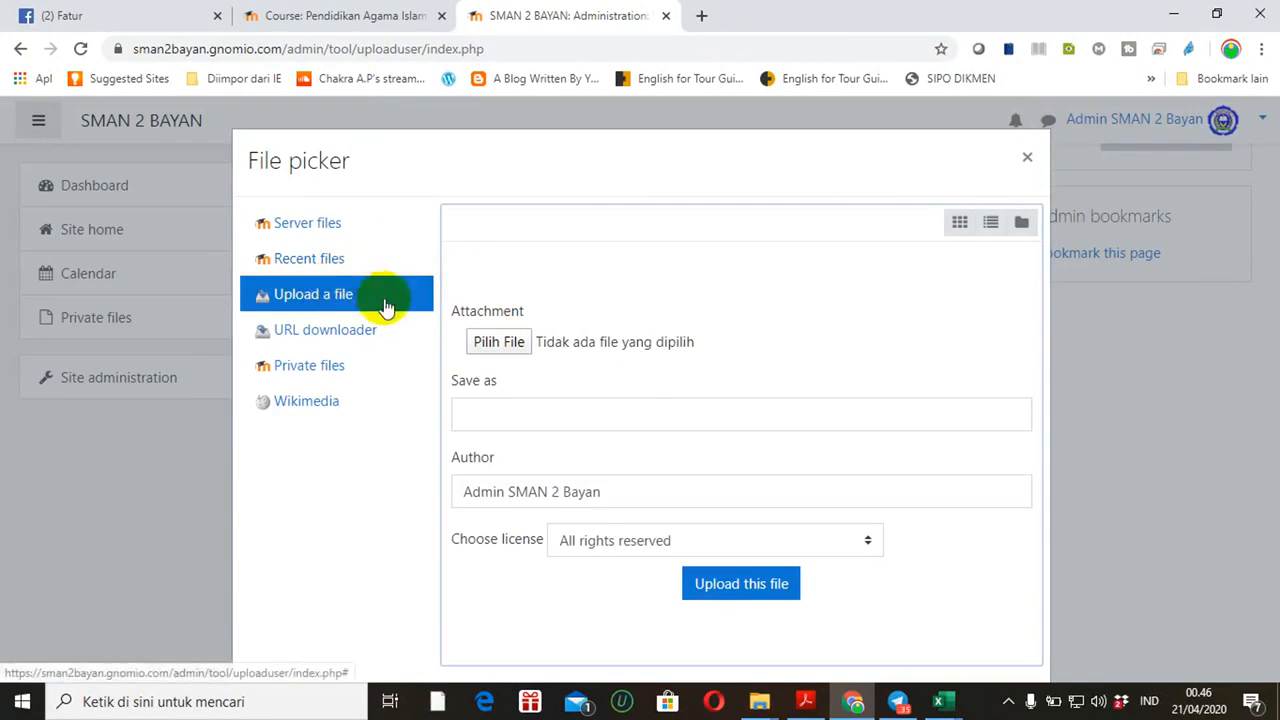
click(499, 342)
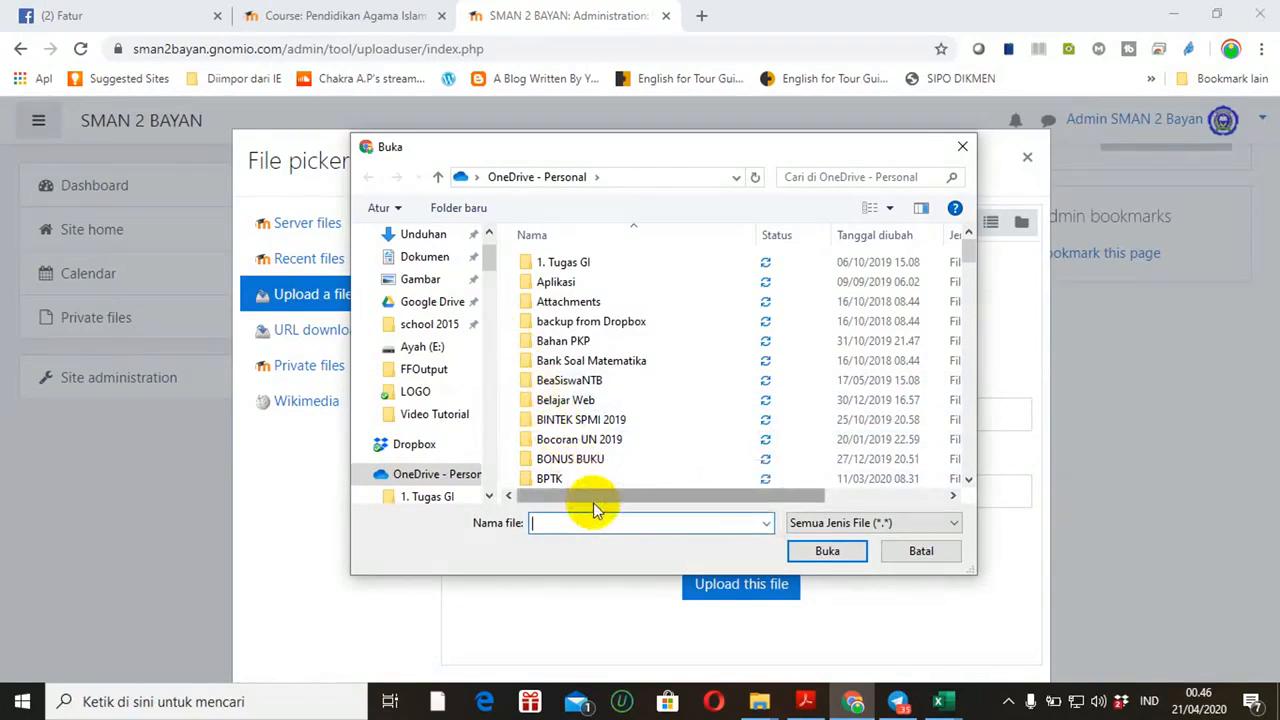
text(user)
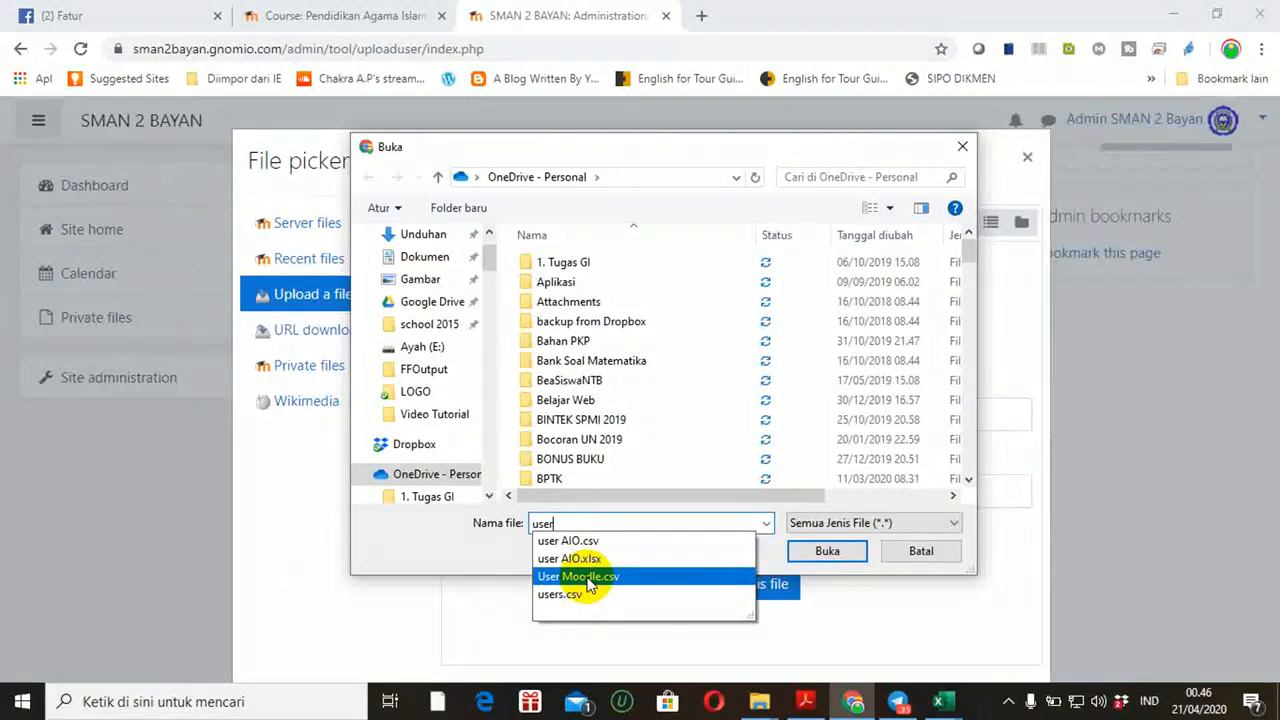
click(590, 578)
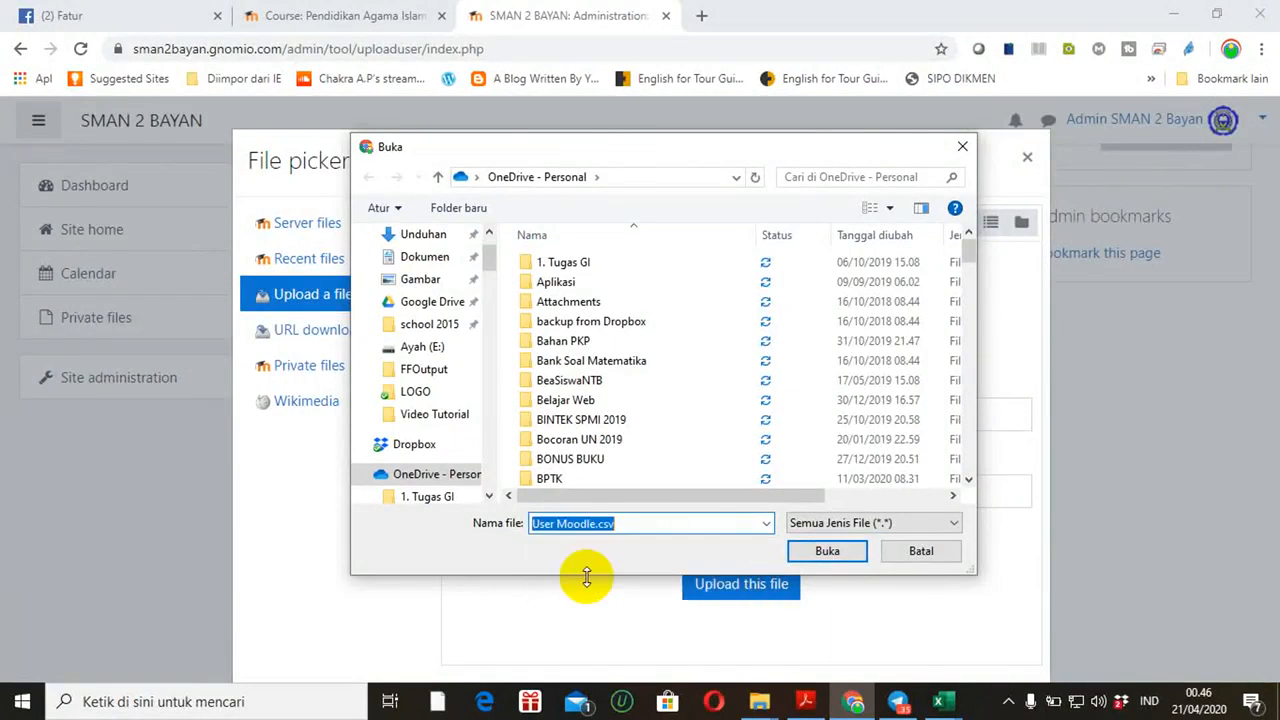
click(824, 552)
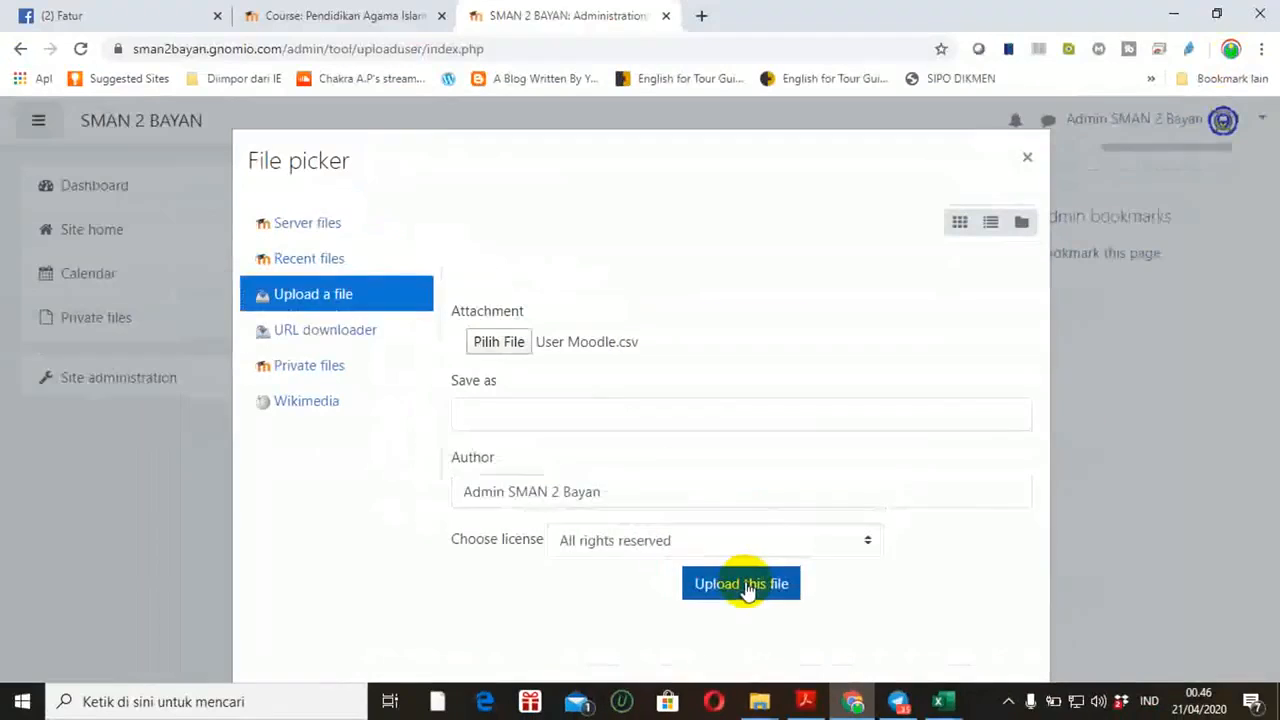
click(747, 588)
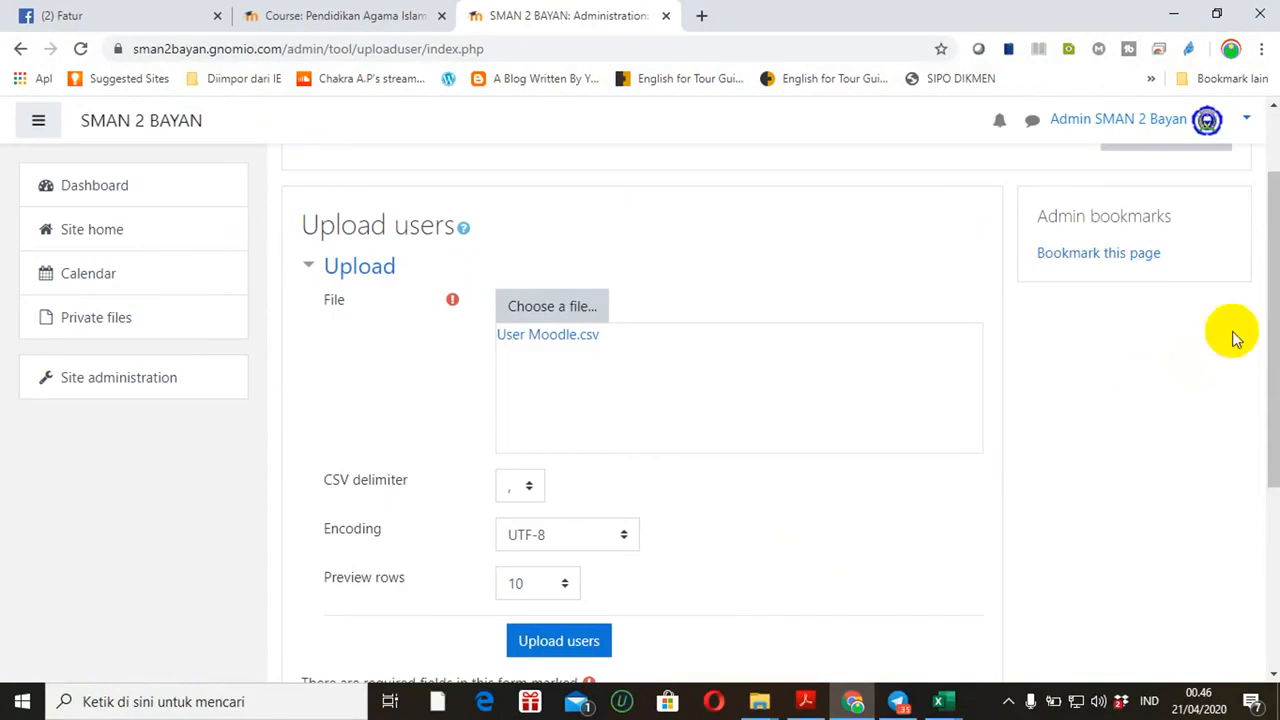
Submit the upload with the comma delimiter, which fails with 'Not enough columns'
click(1276, 305)
drag(1276, 305, 1262, 374)
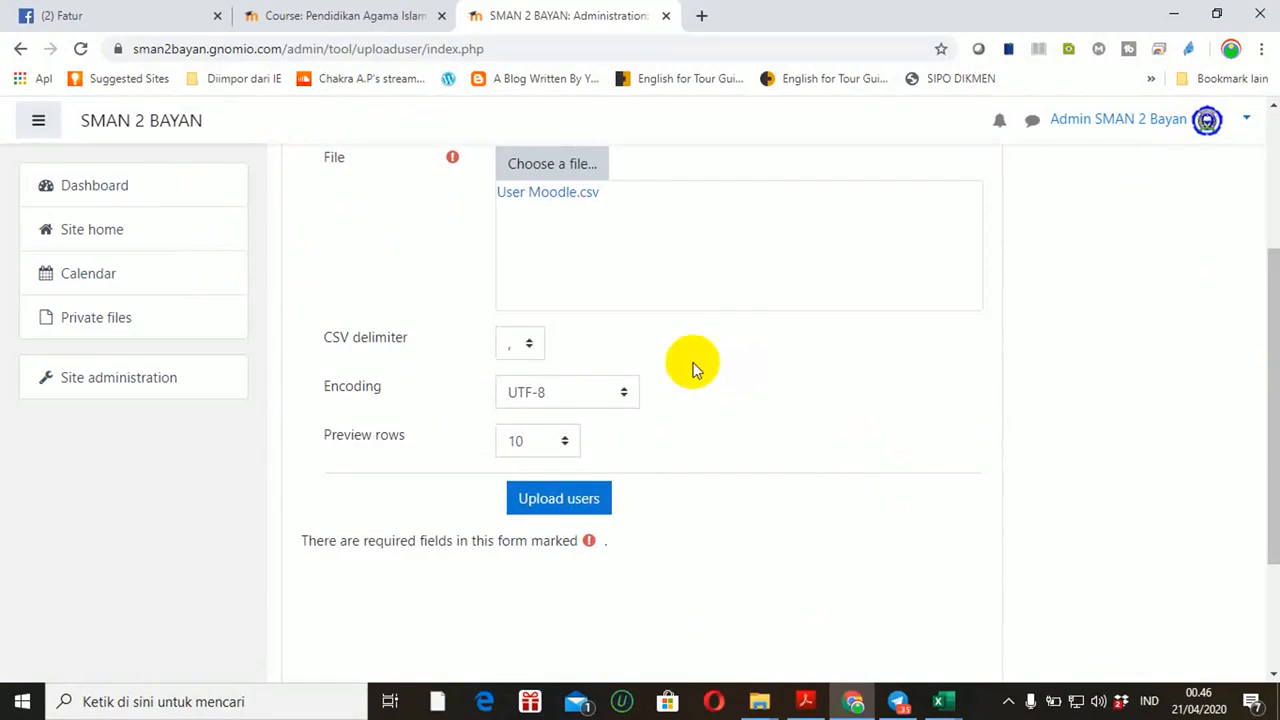
click(527, 350)
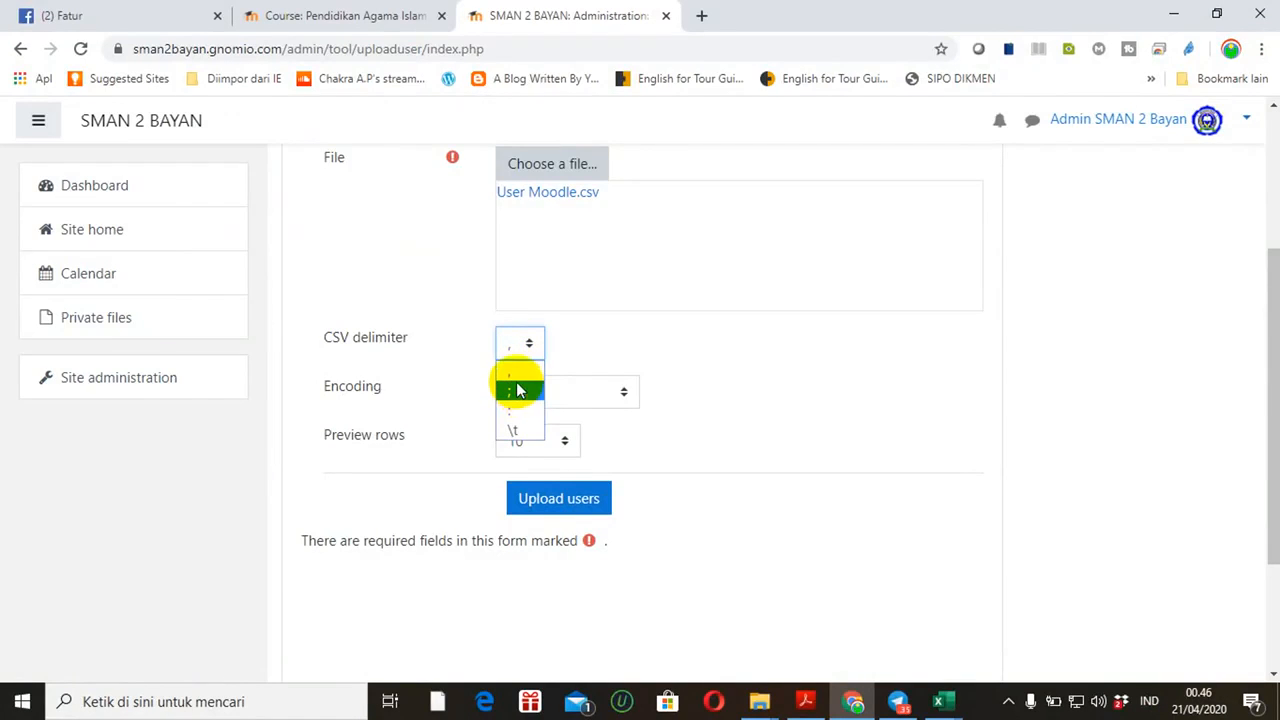
click(599, 343)
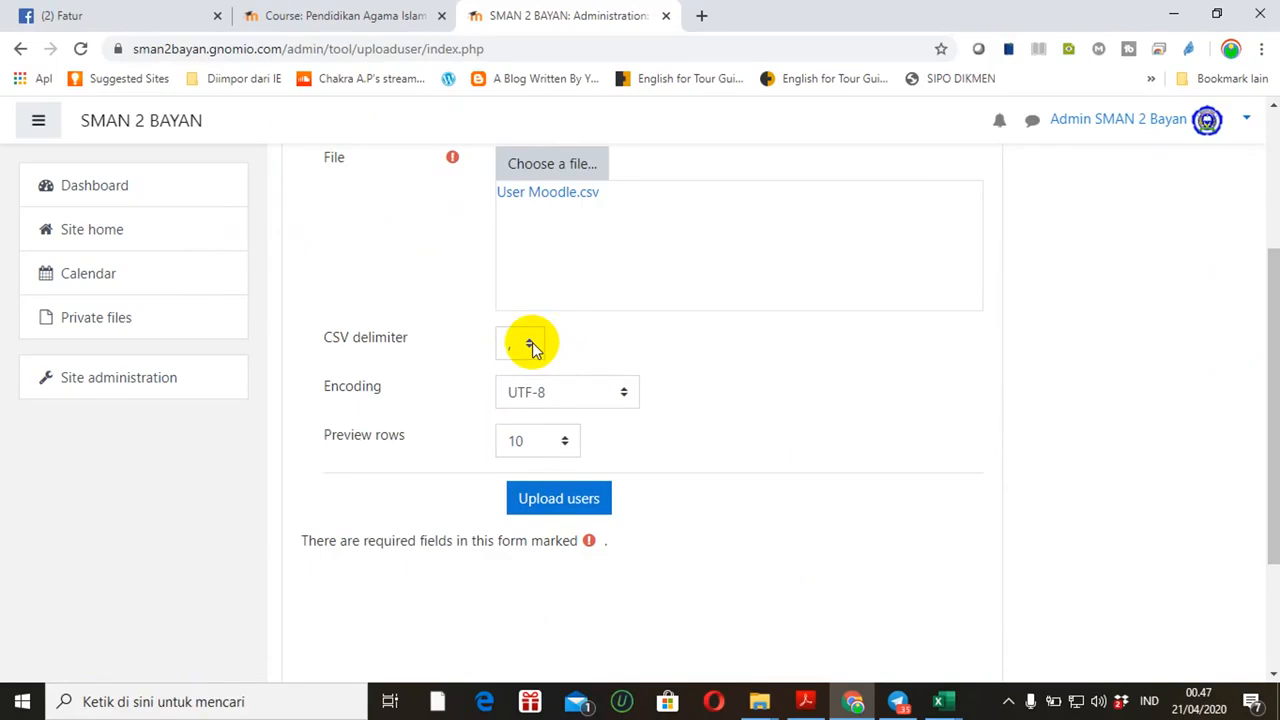
click(551, 501)
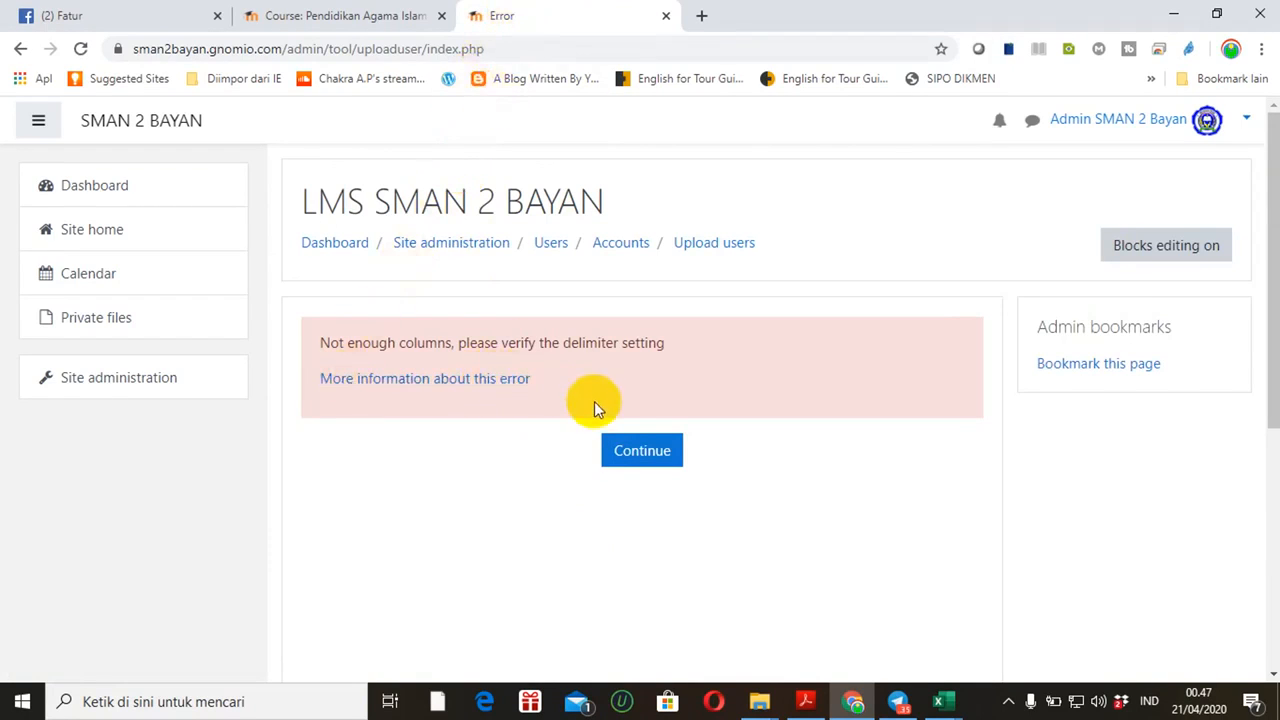
Go back from the error and re-attach User Moodle.csv to the upload form
click(21, 50)
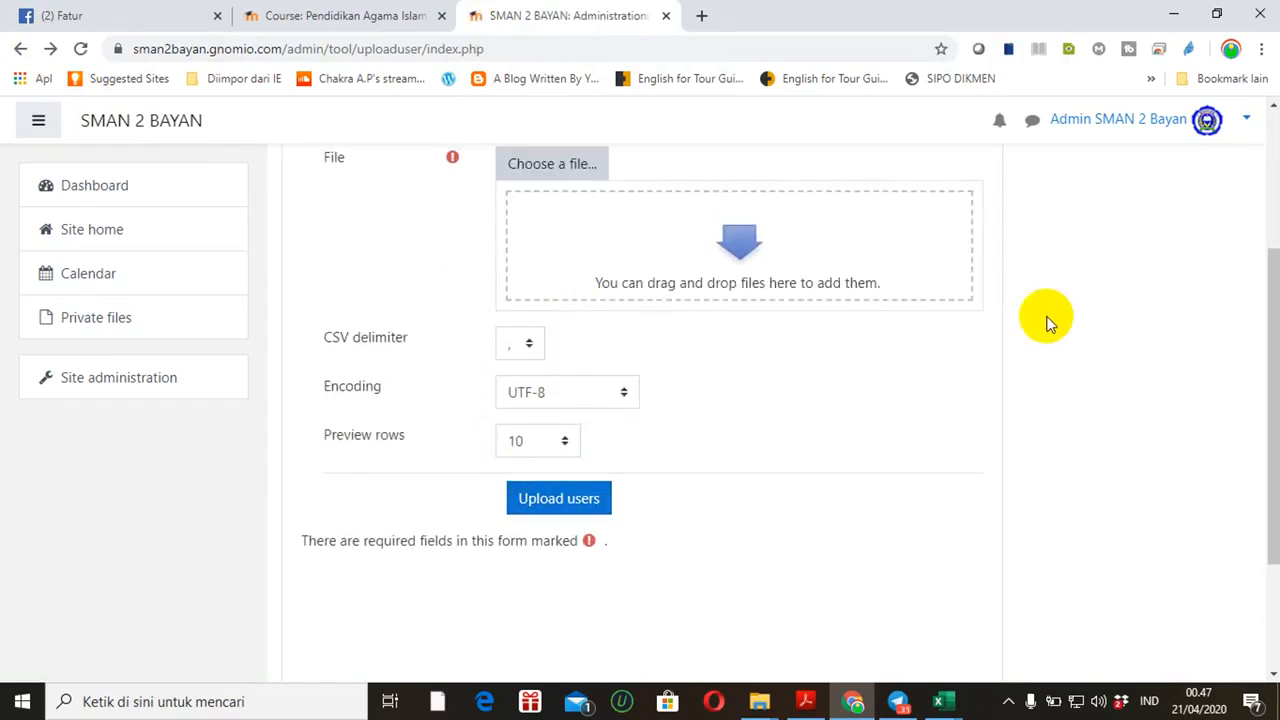
drag(1270, 372, 1260, 314)
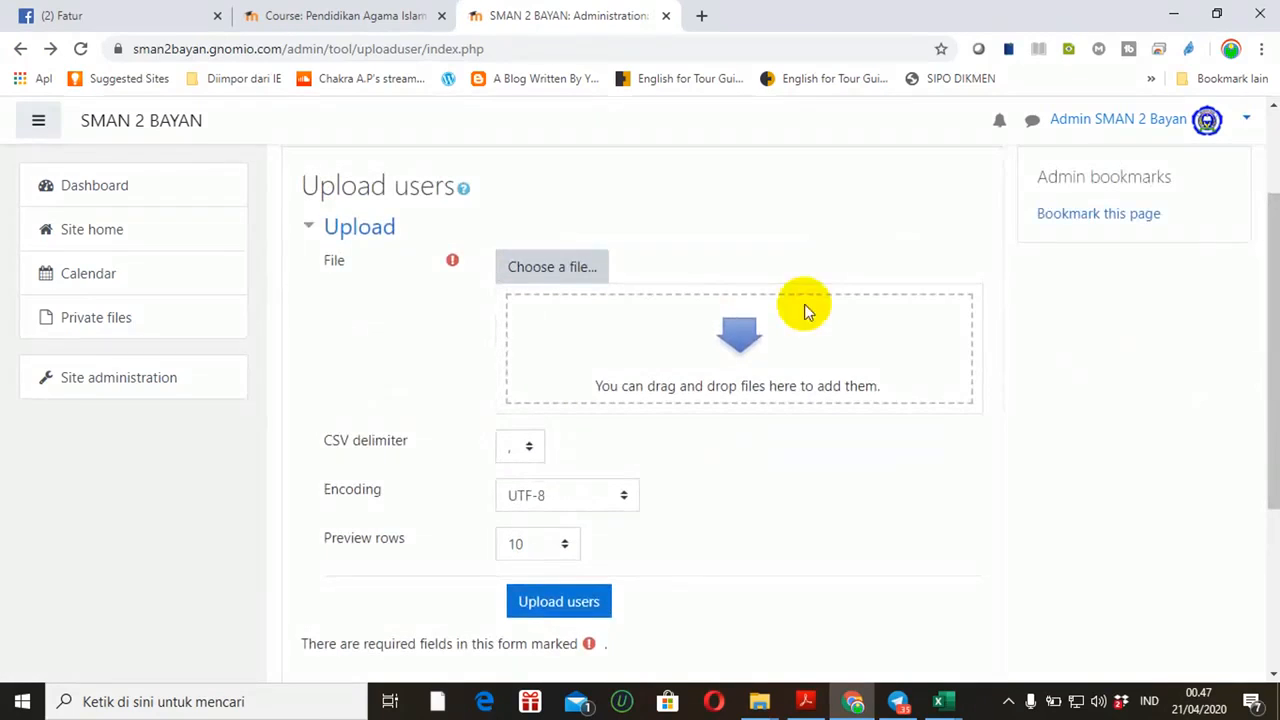
click(573, 270)
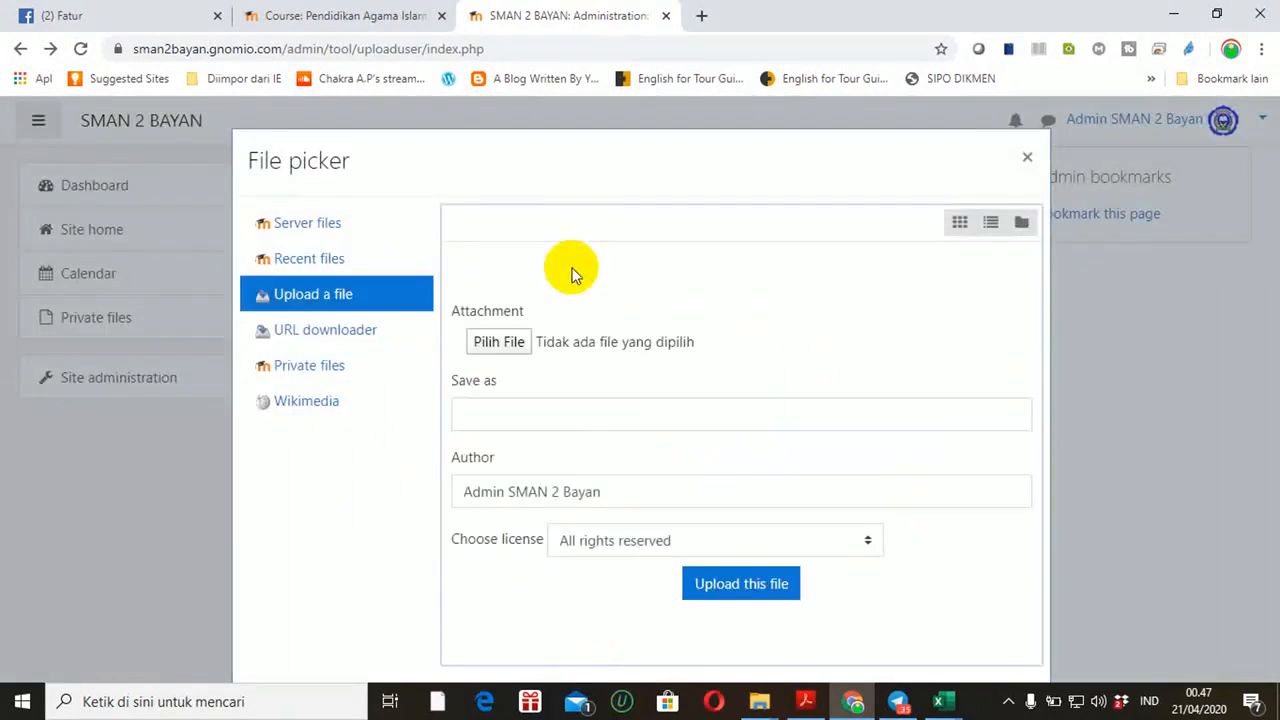
click(503, 341)
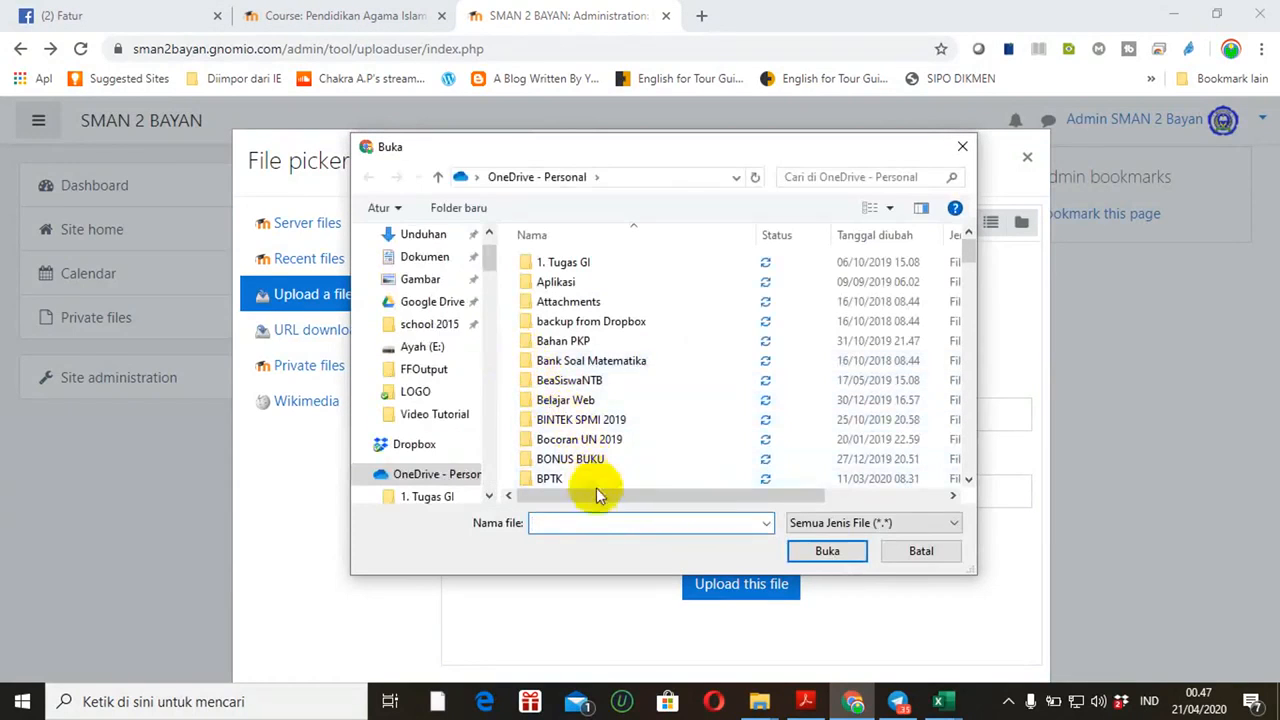
click(606, 520)
text(us)
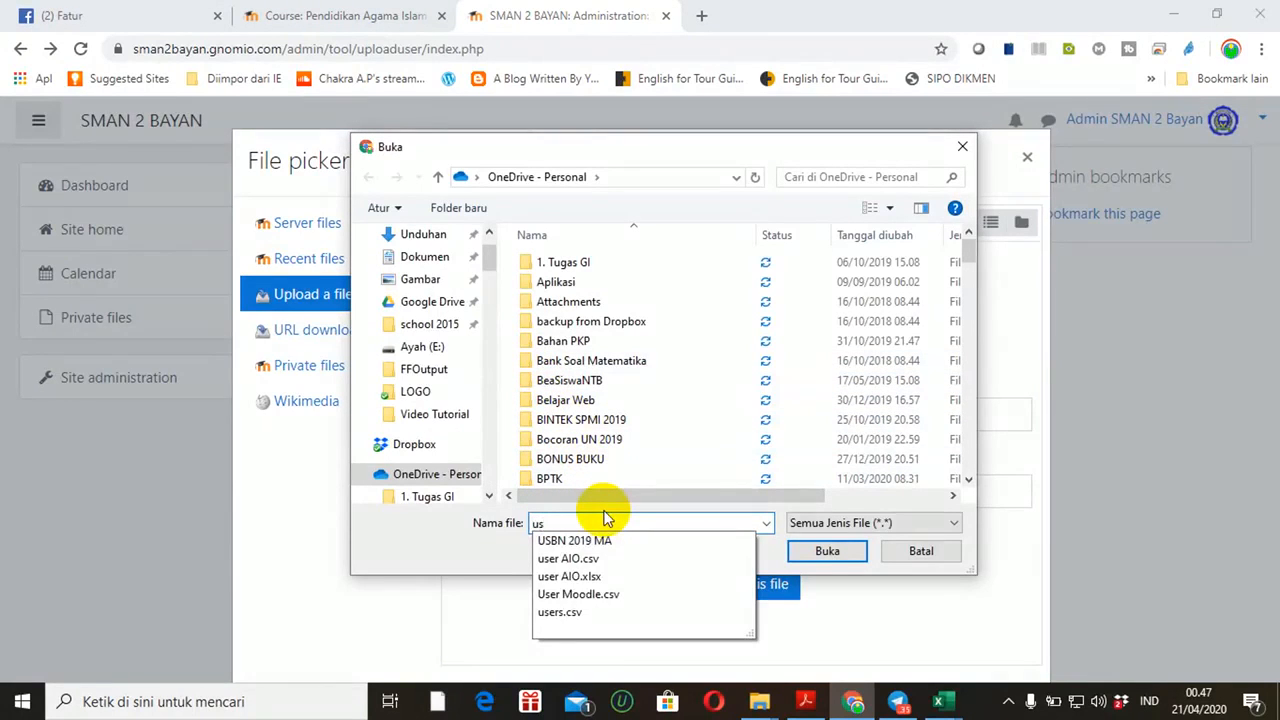
click(590, 594)
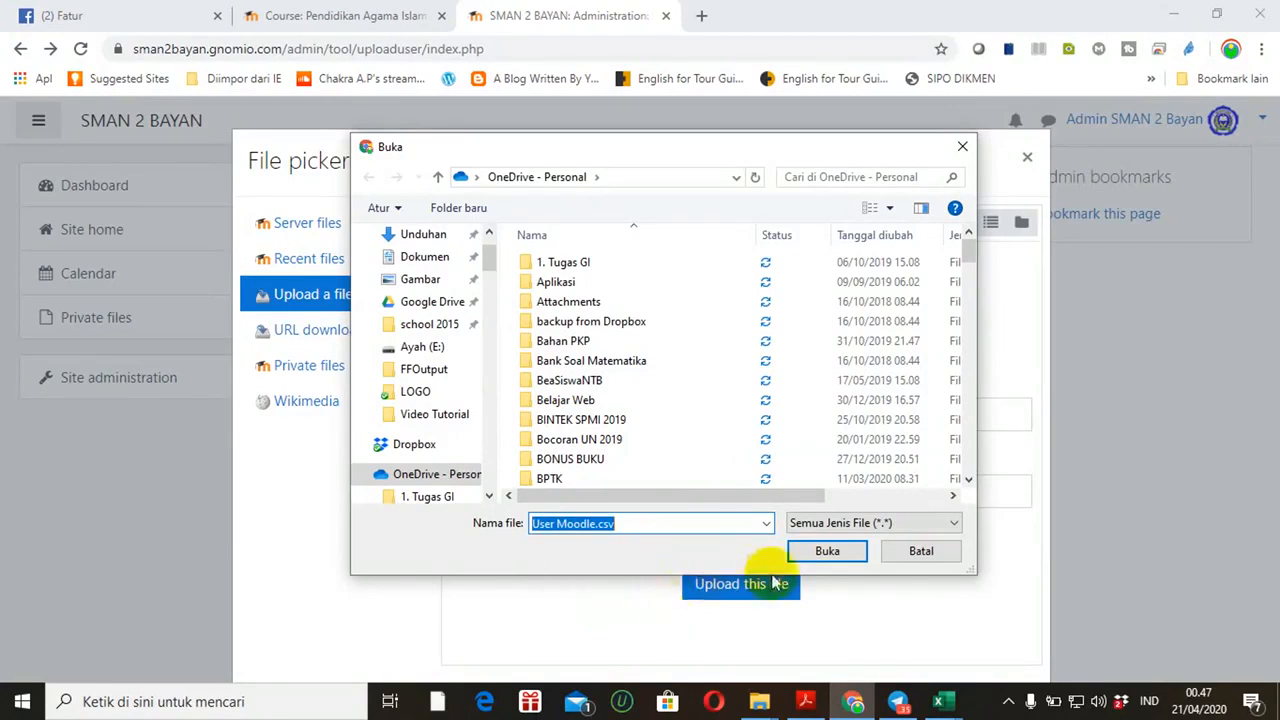
click(834, 550)
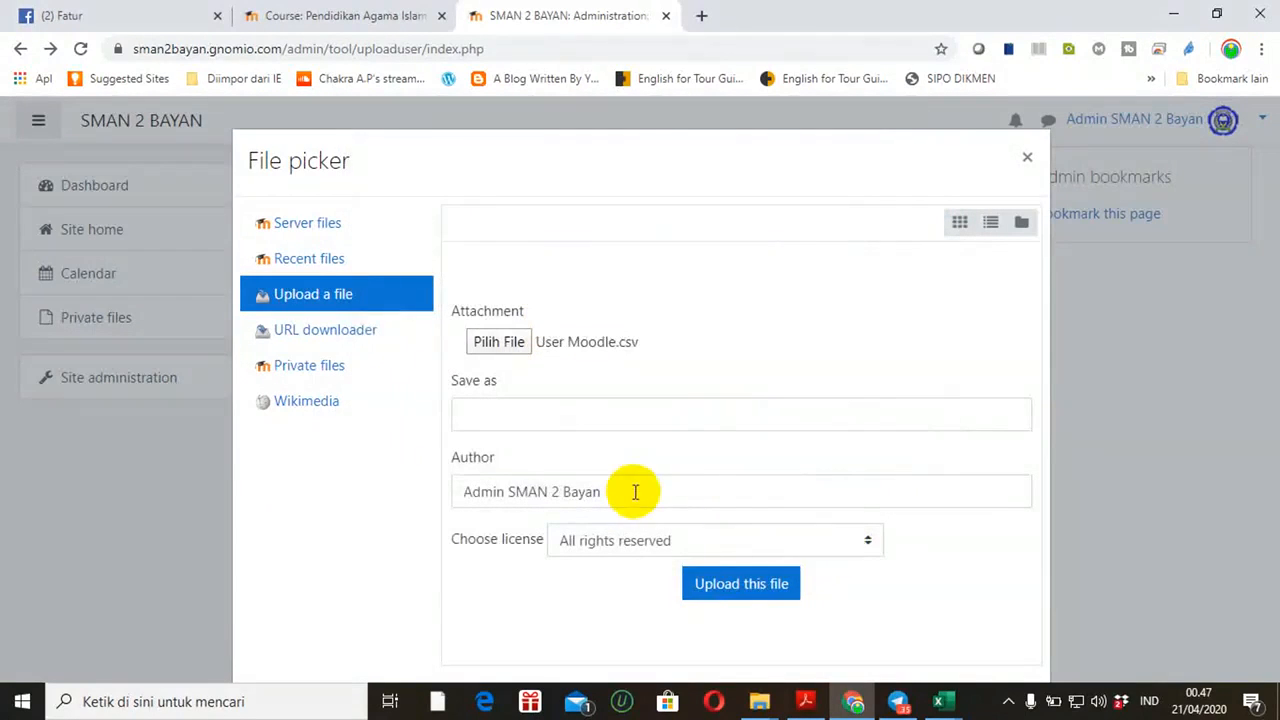
click(717, 588)
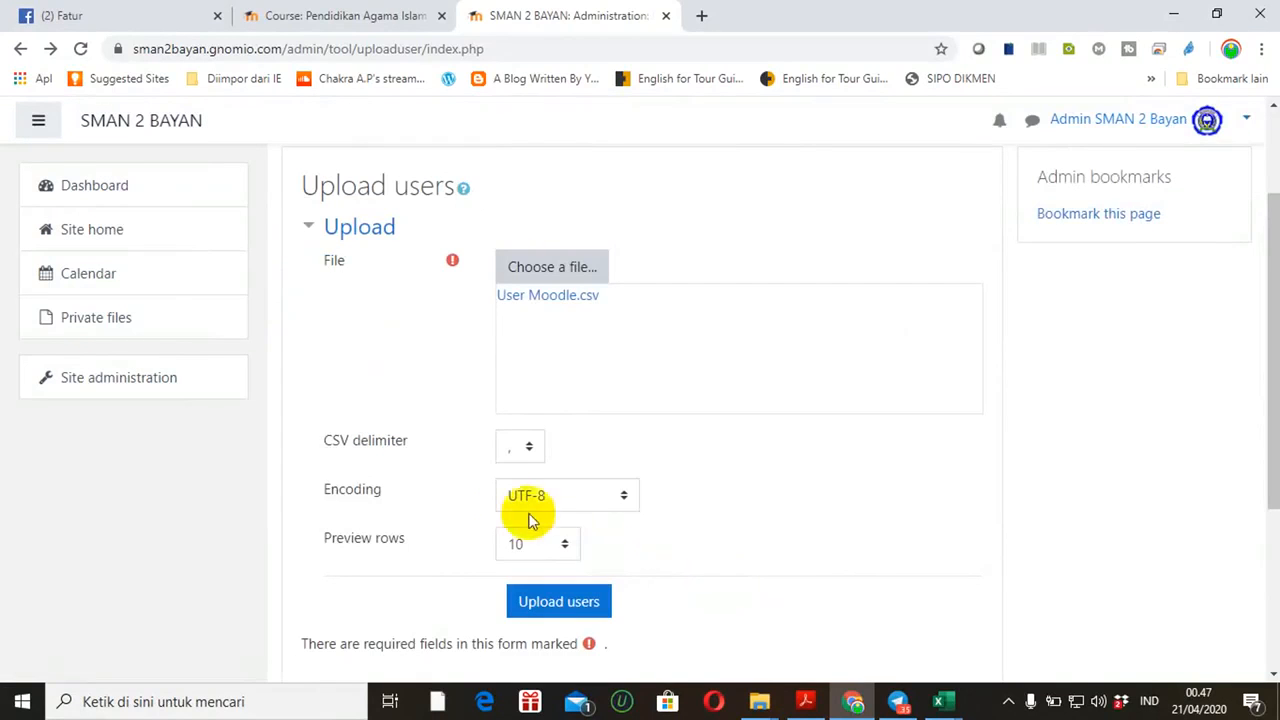
Set the CSV delimiter to semicolon and submit to preview the users
click(528, 450)
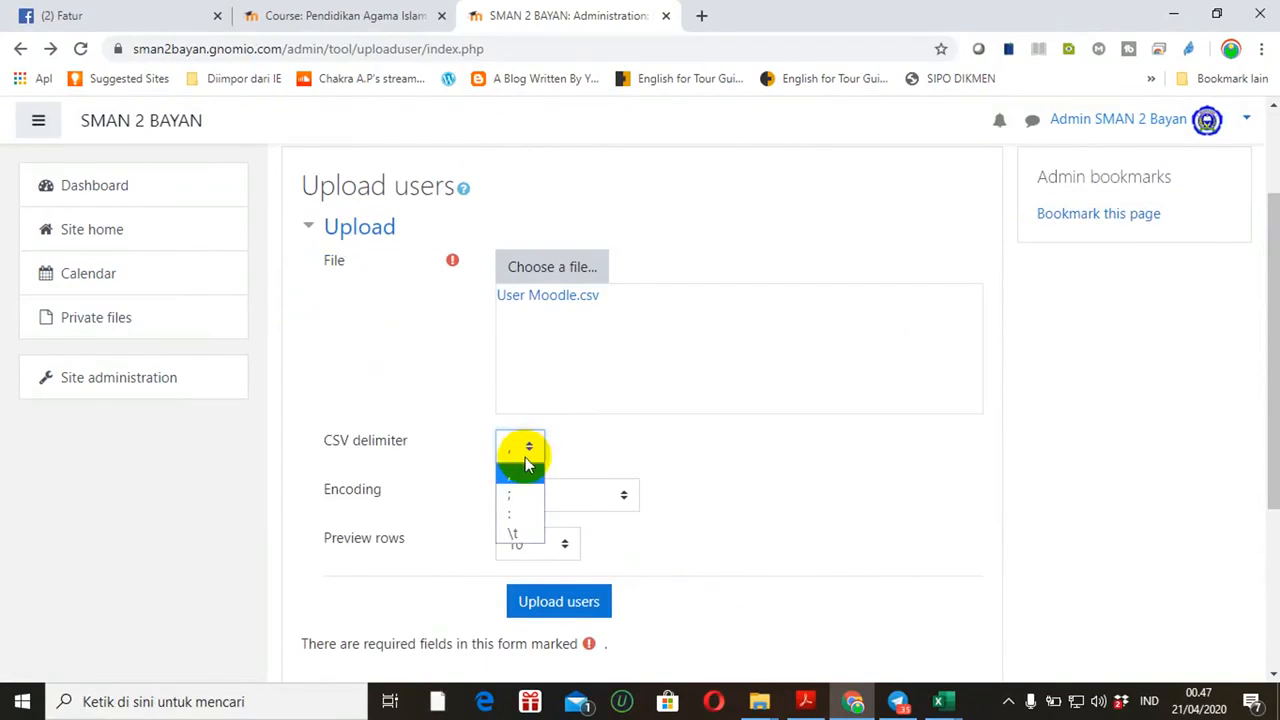
click(517, 495)
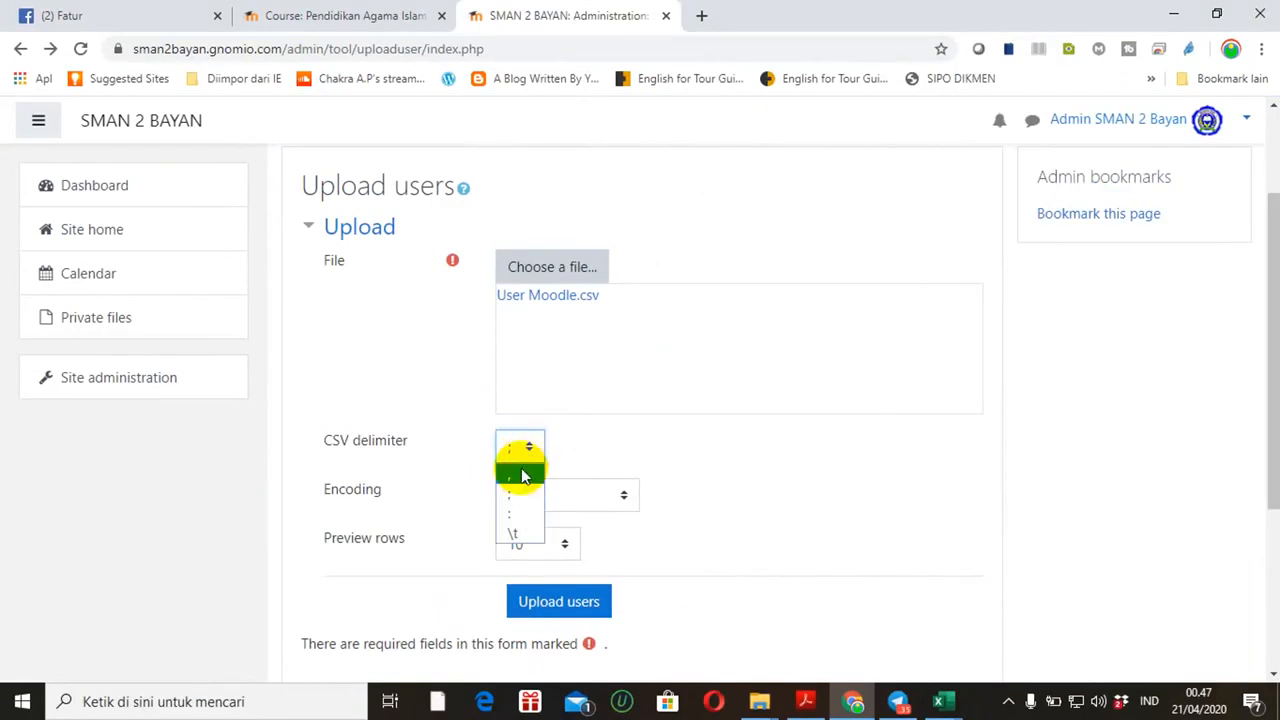
click(520, 476)
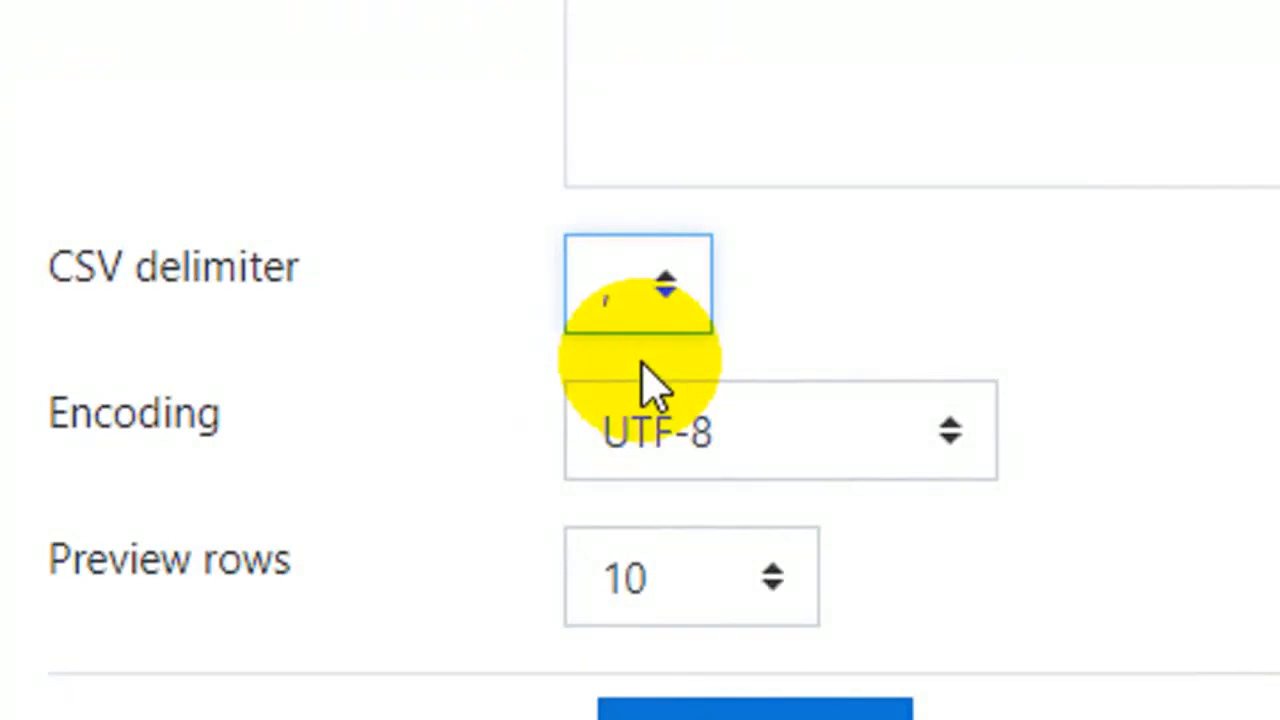
click(664, 290)
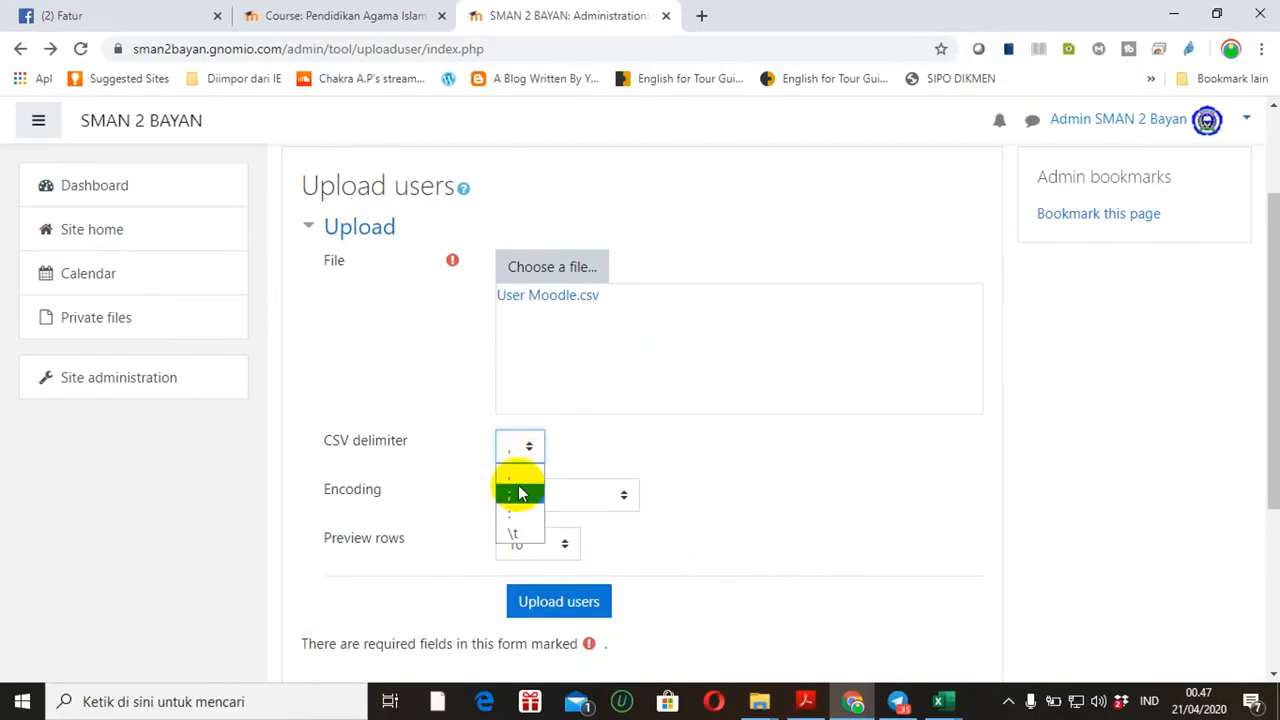
click(519, 496)
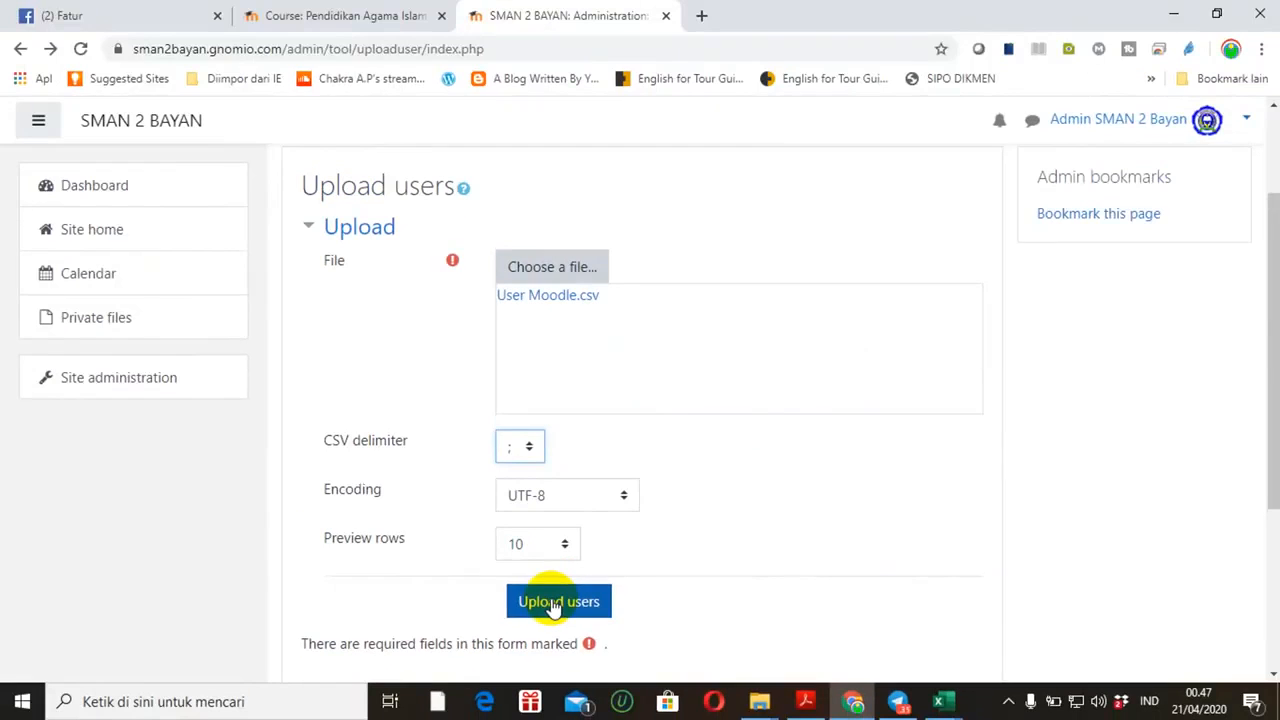
click(746, 567)
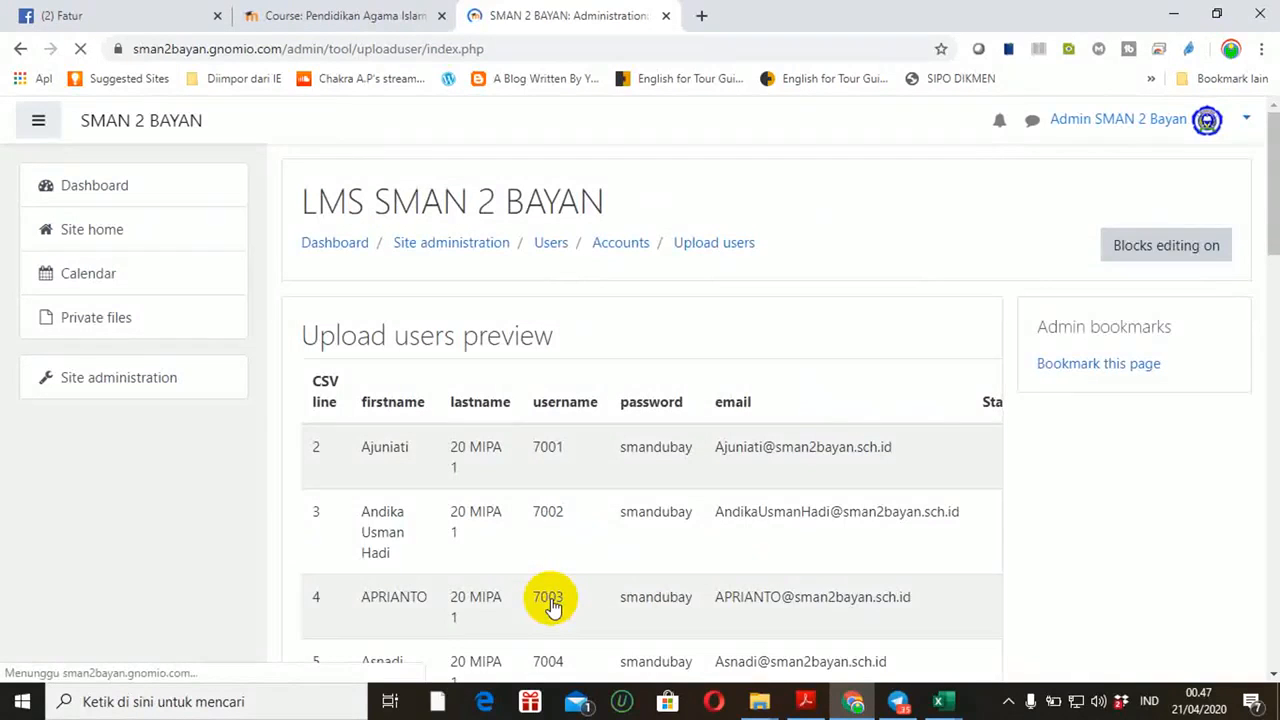
Create the CSV's students as new users and review the results, noting the invalid-email flags
drag(1271, 229, 1272, 648)
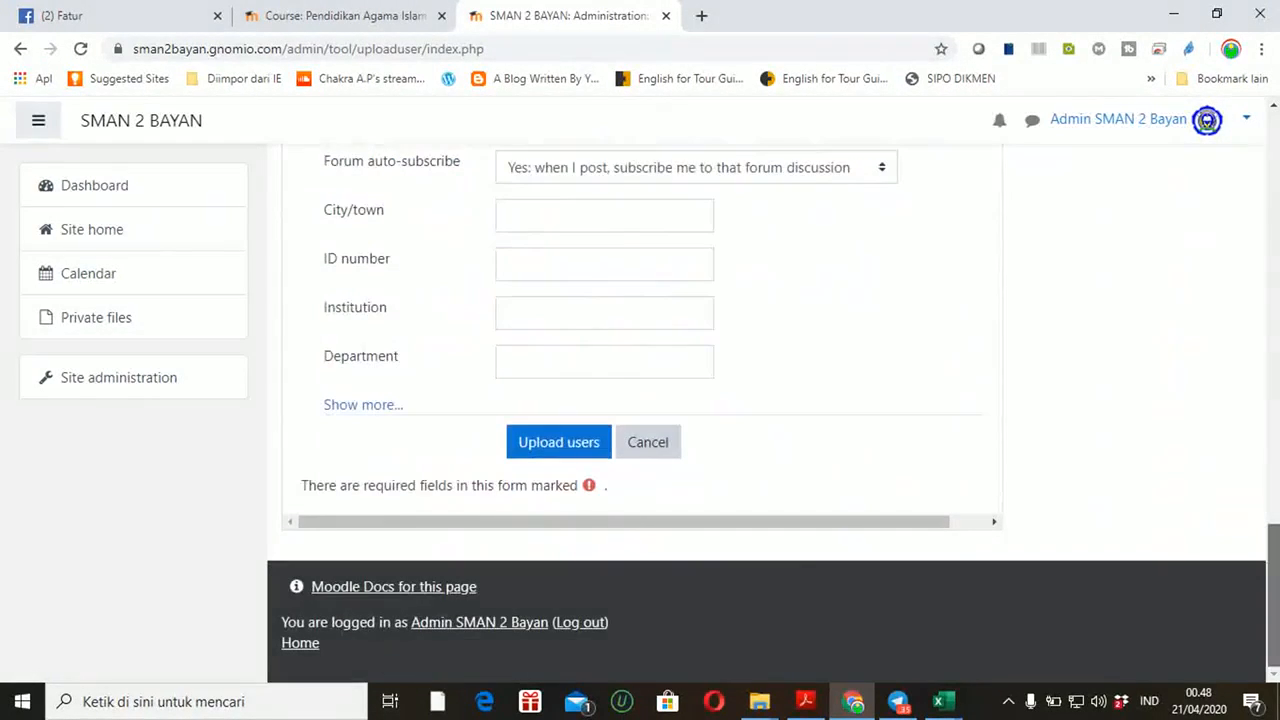
click(561, 452)
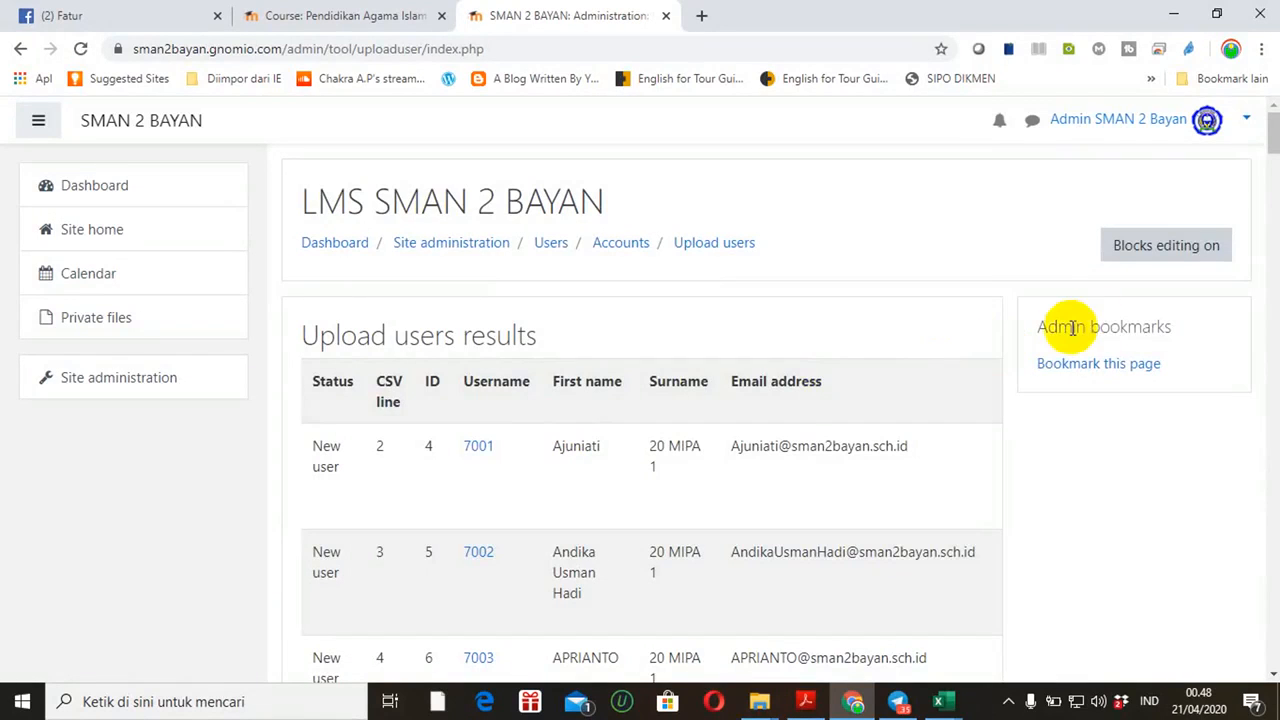
drag(1275, 150, 1269, 334)
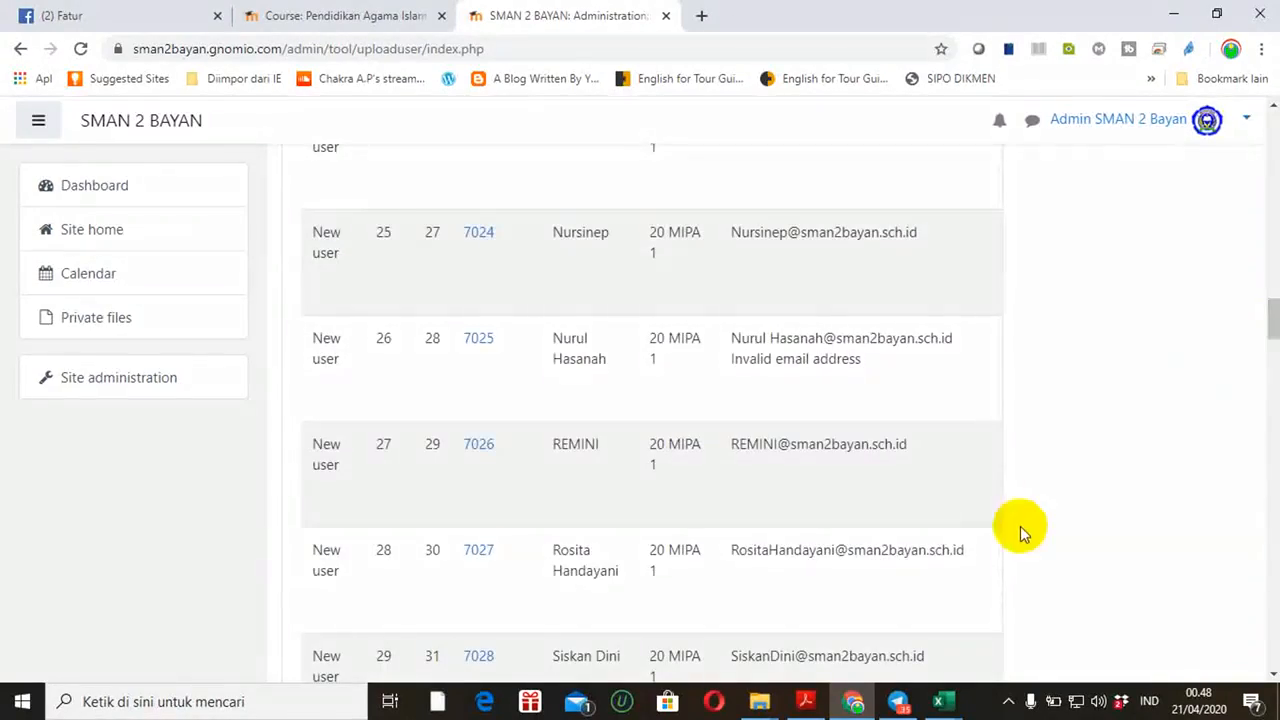
mouse_move(943, 703)
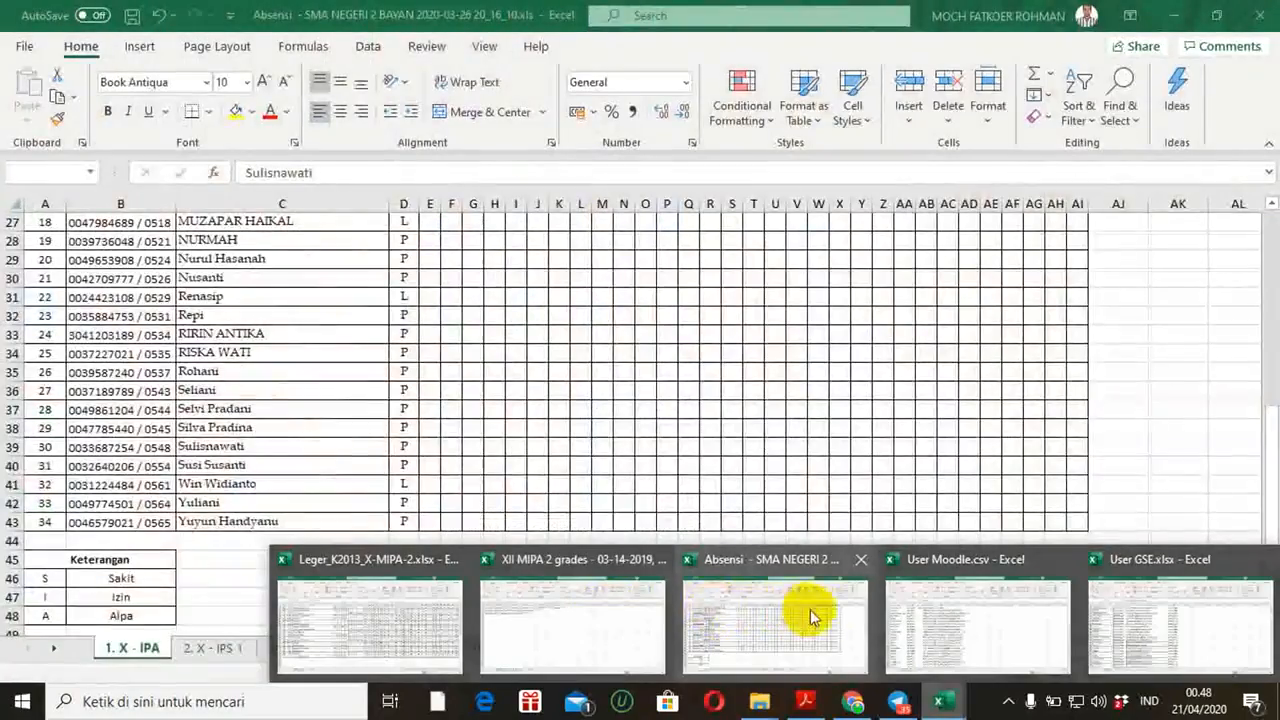
click(920, 609)
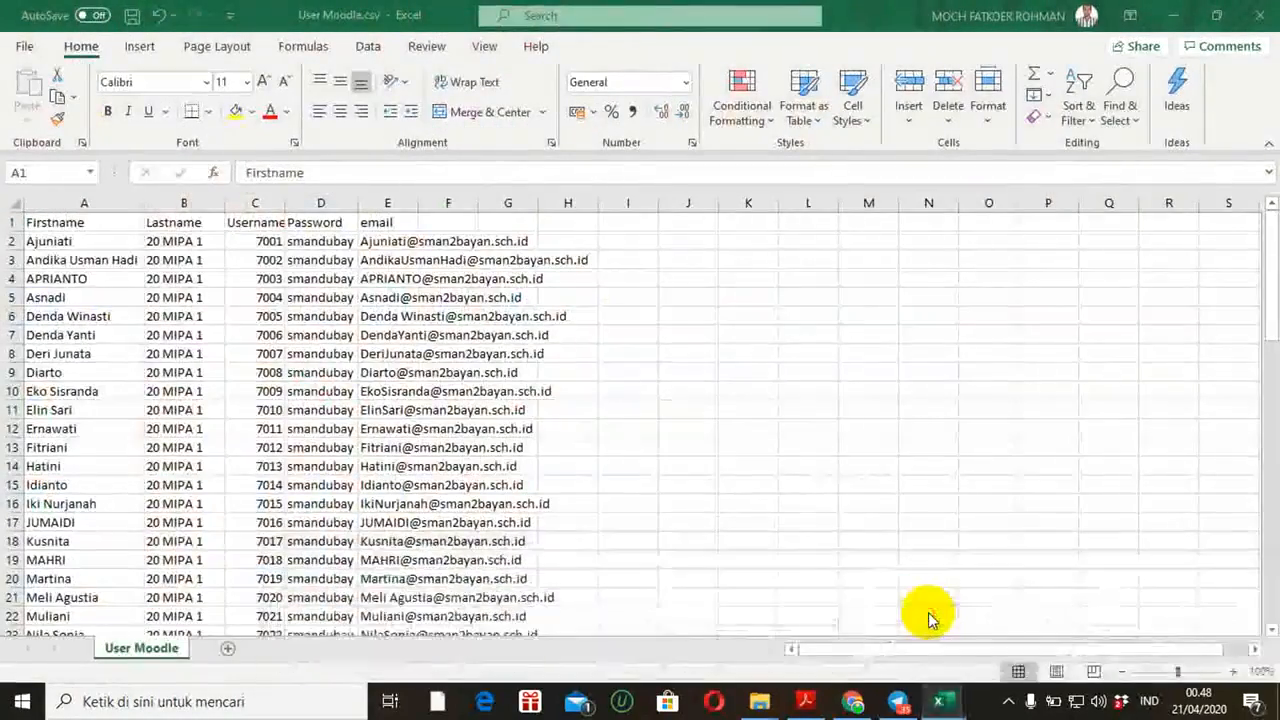
click(165, 244)
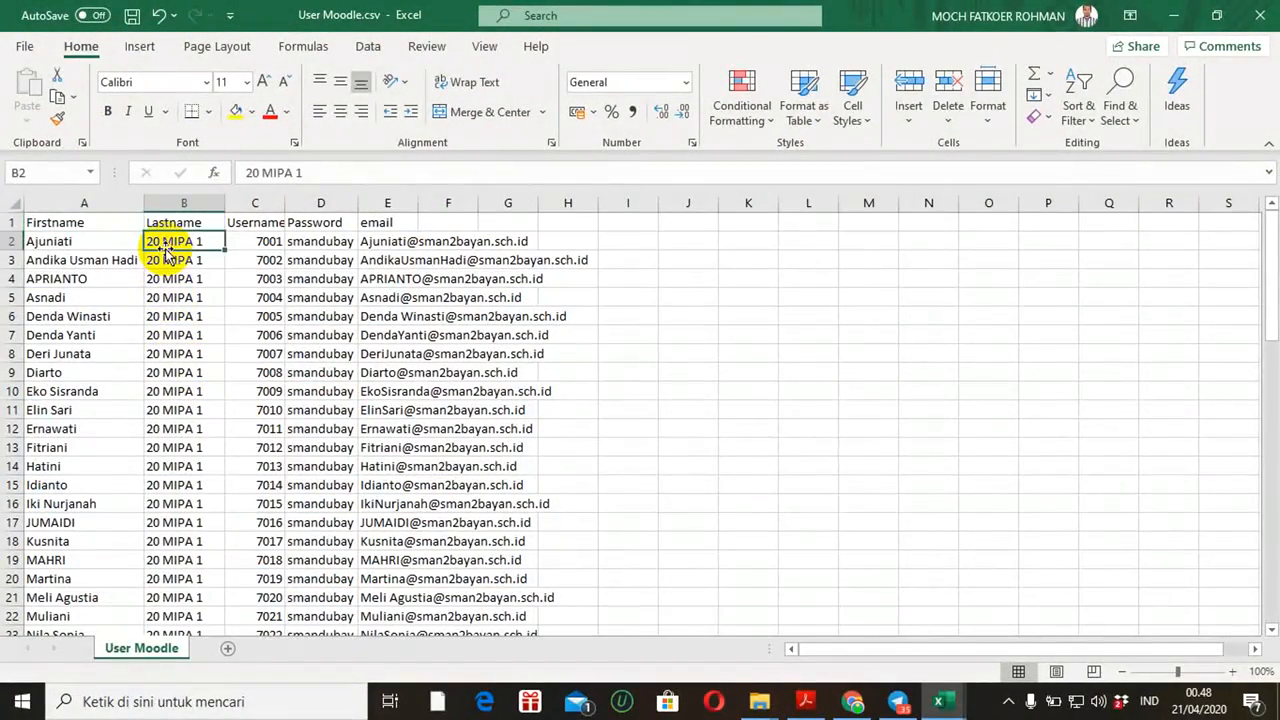
click(168, 253)
key(Down)
key(Down)
key(Down)
key(Down)
key(Down)
key(Down)
key(Down)
key(Down)
key(Down)
key(Down)
key(Down)
key(Down)
key(Down)
key(Down)
key(Down)
key(Down)
key(Down)
key(Down)
key(Down)
key(Down)
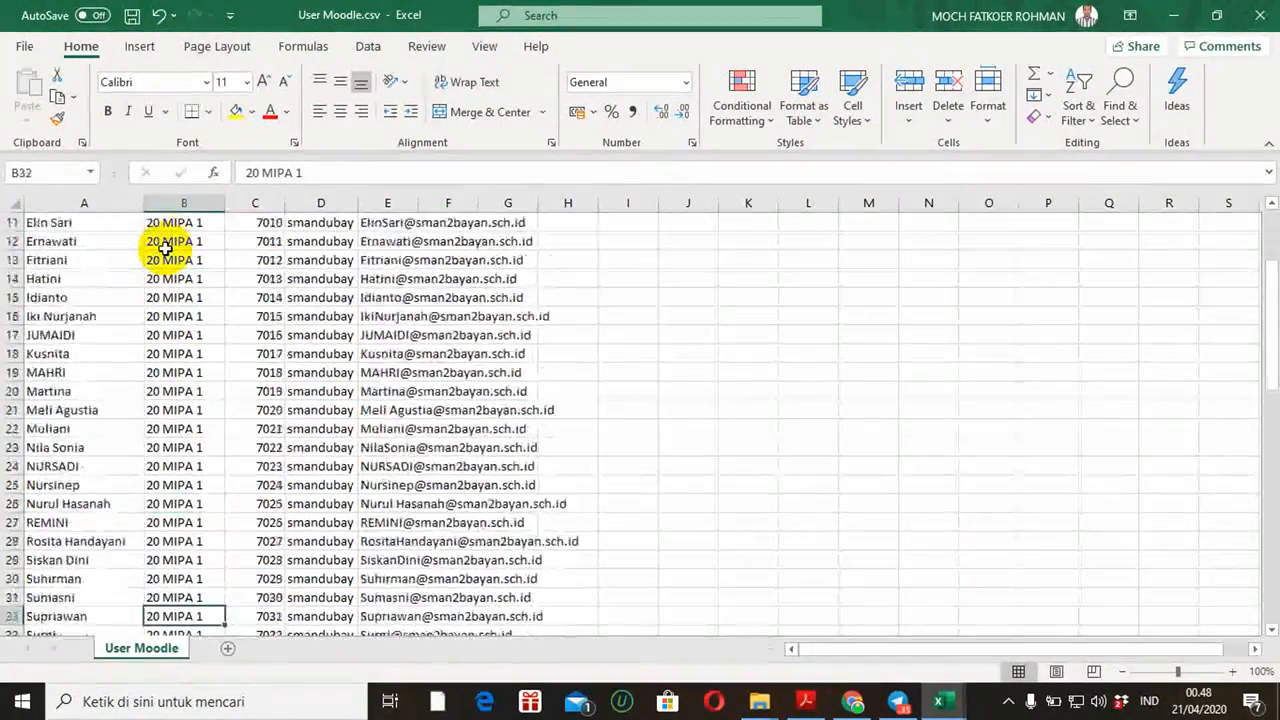
key(Down)
key(Down)
key(Up)
key(Up)
key(Up)
key(Up)
key(Up)
key(Up)
key(Up)
key(Up)
key(Up)
key(Up)
key(Up)
key(Up)
key(Up)
key(Up)
key(Up)
key(Up)
key(Up)
key(Up)
key(Up)
key(Up)
key(Up)
key(Up)
key(Up)
key(Up)
key(Up)
key(Down)
key(Down)
key(Down)
key(Down)
key(Down)
key(Down)
key(Down)
key(Down)
key(Down)
key(Down)
key(Down)
key(Down)
key(Down)
key(Down)
key(Down)
key(Down)
key(Down)
key(Down)
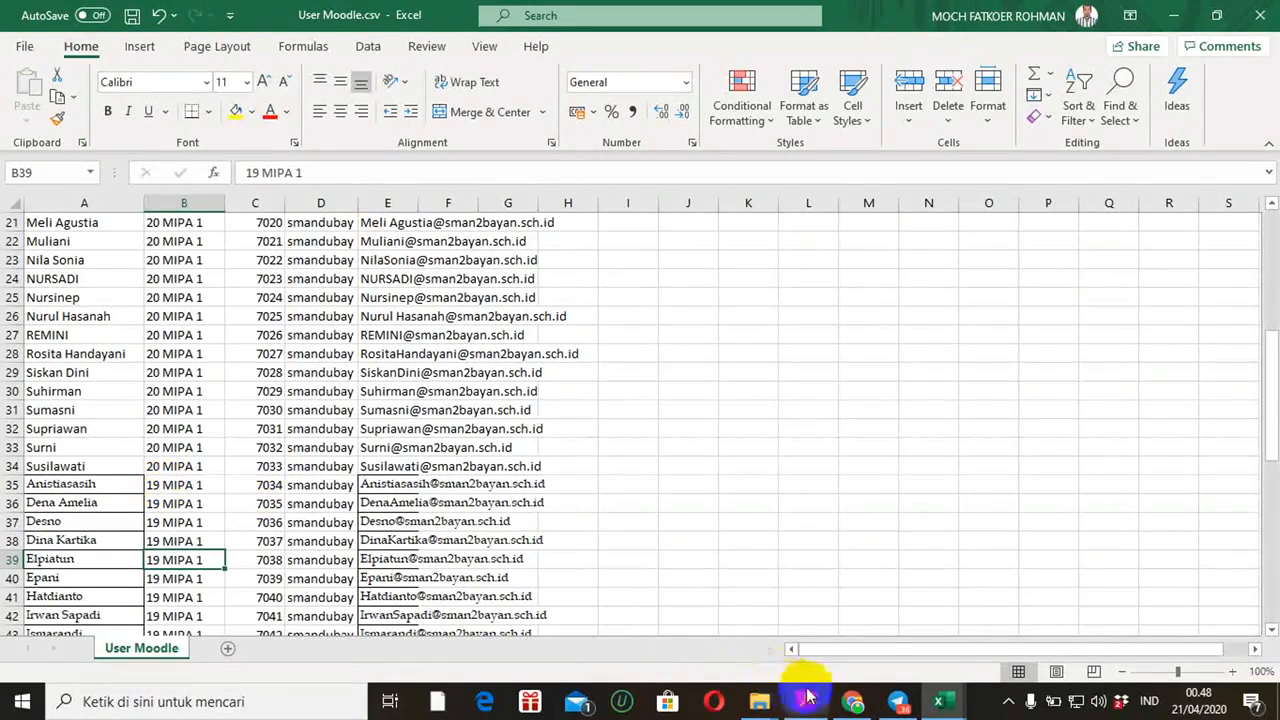
click(849, 703)
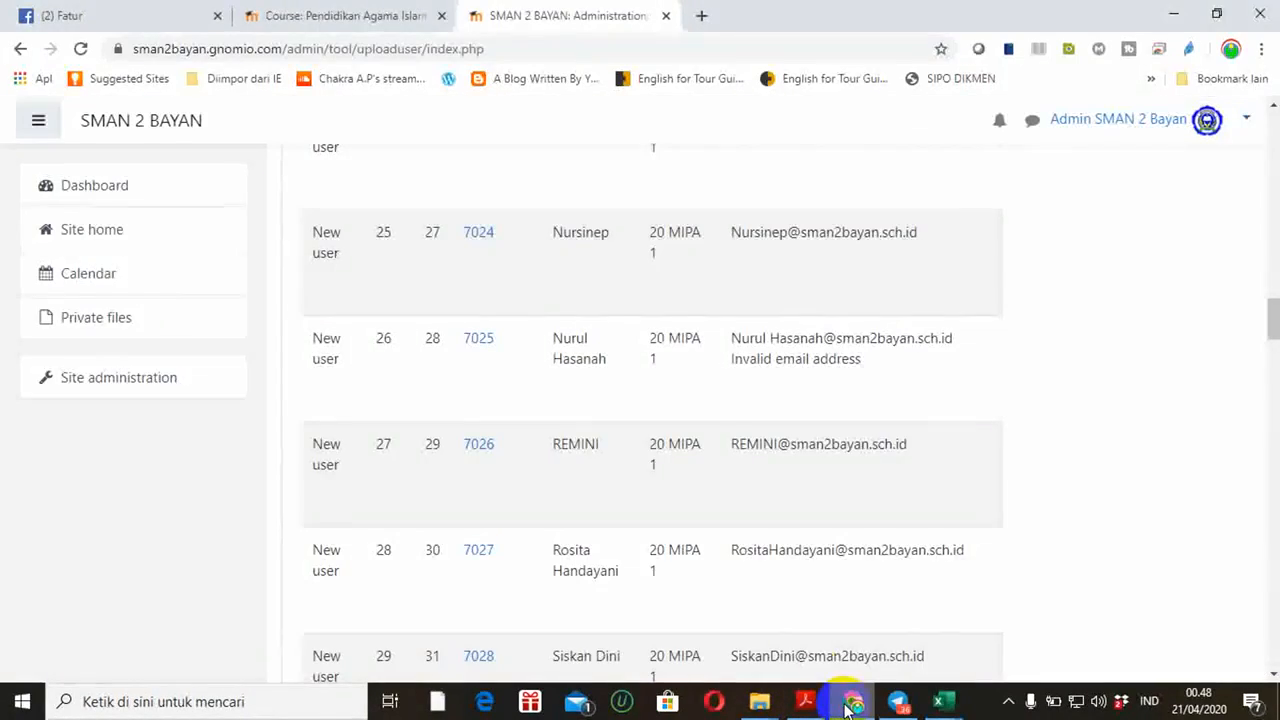
drag(1272, 325, 1272, 150)
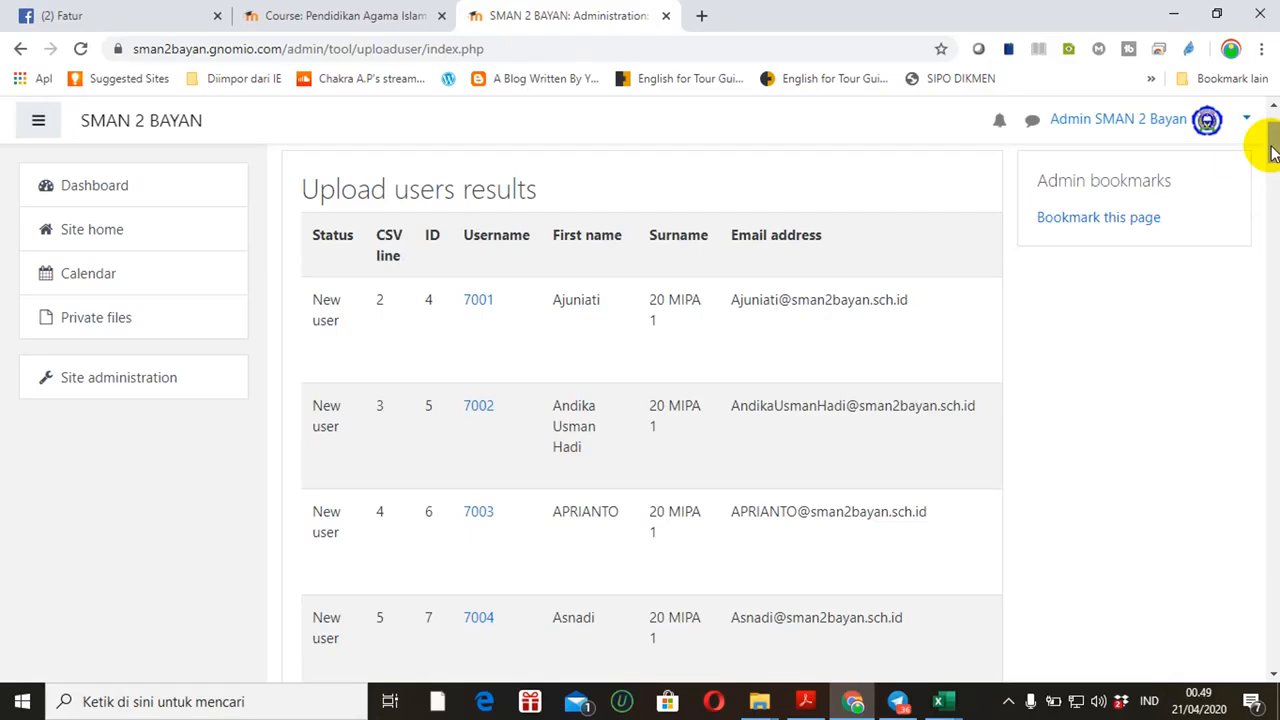
click(93, 378)
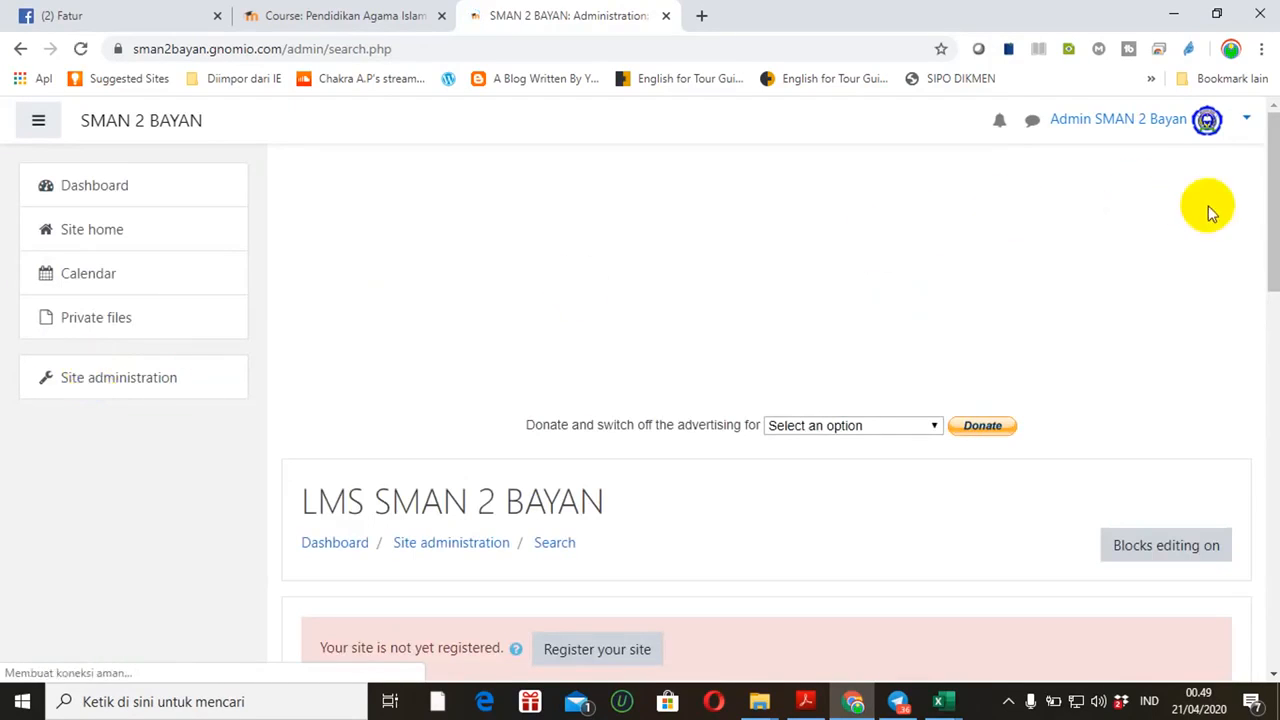
Open Manage courses and categories and select the Pendidikan Agama Islam dan Budi Pekerti category
drag(1268, 223, 1257, 391)
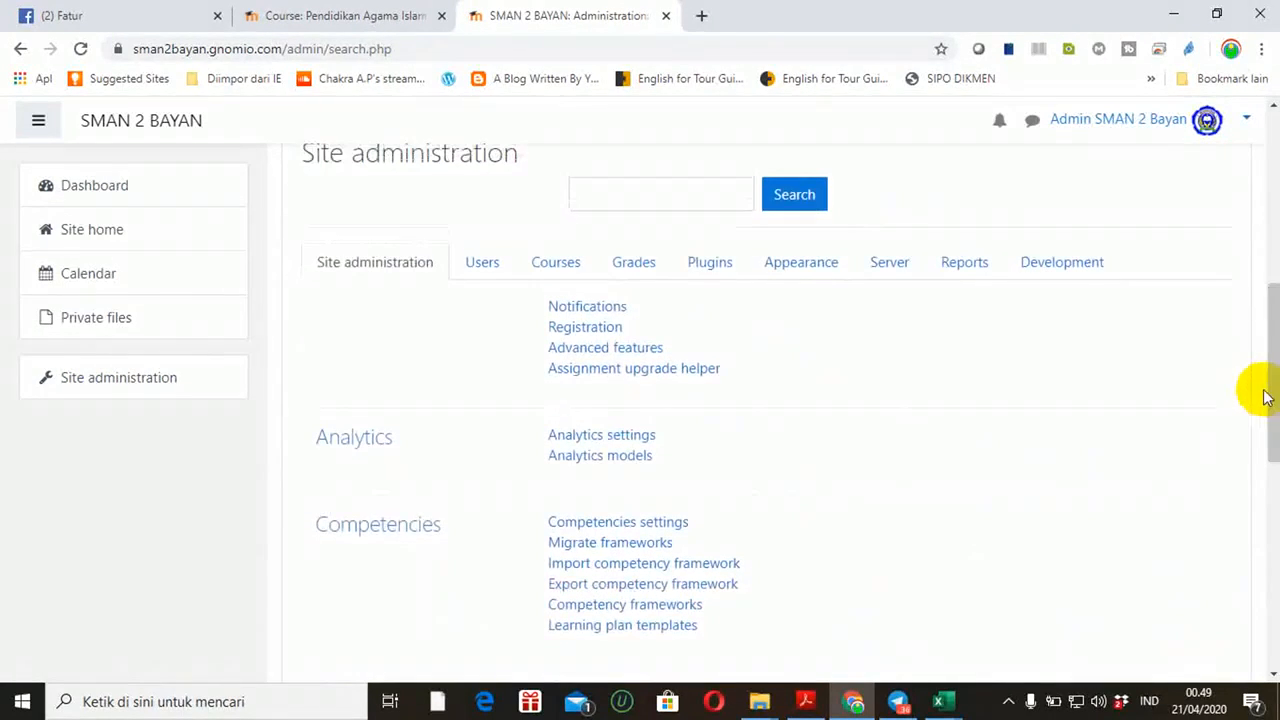
click(563, 272)
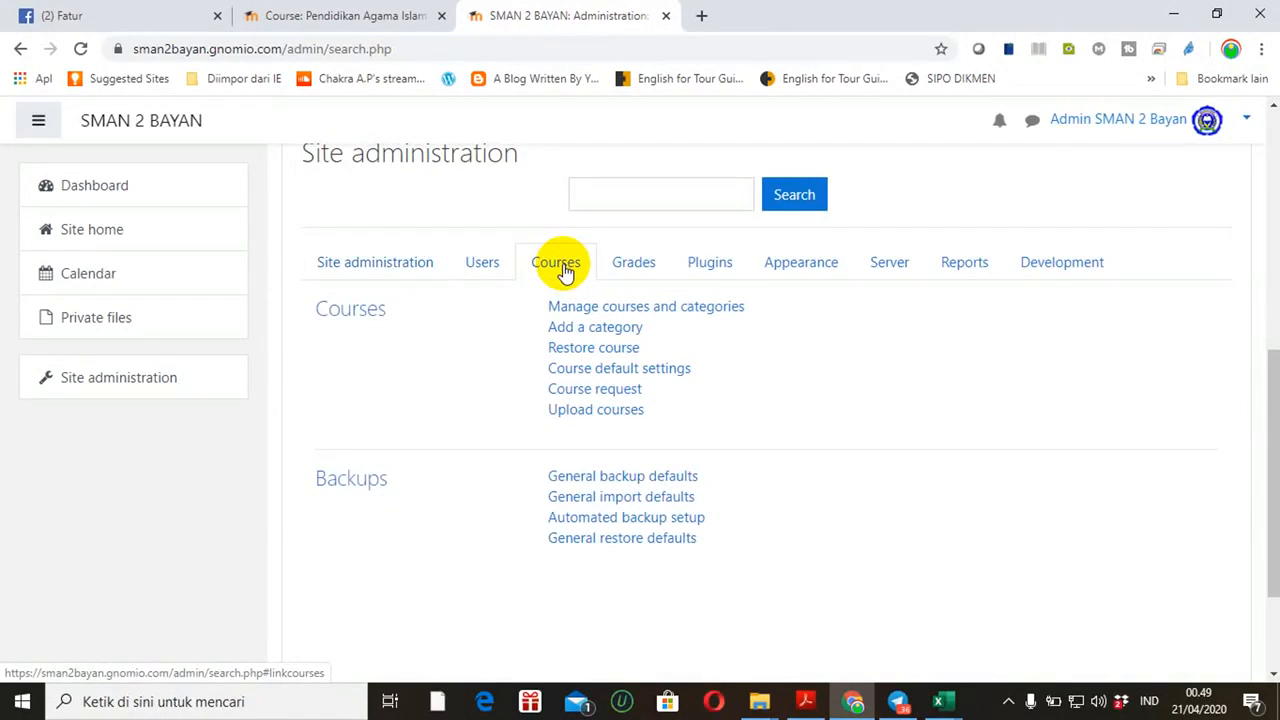
click(605, 308)
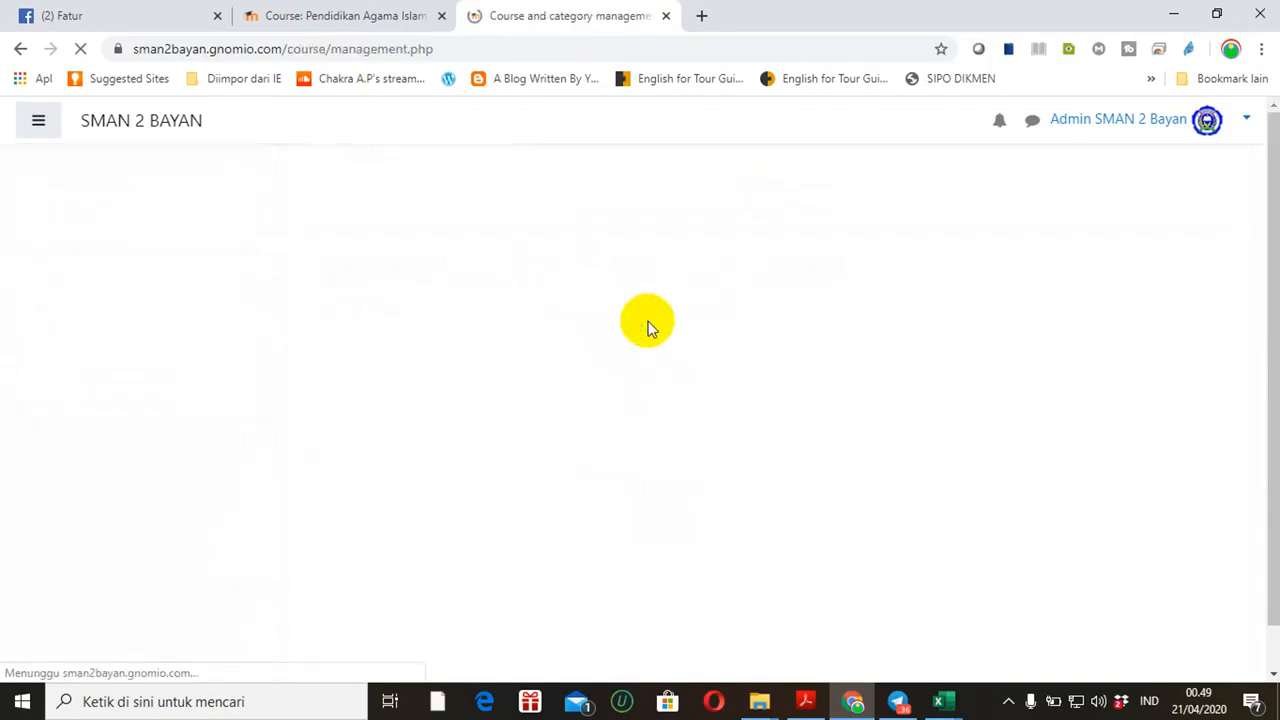
drag(1267, 215, 1273, 360)
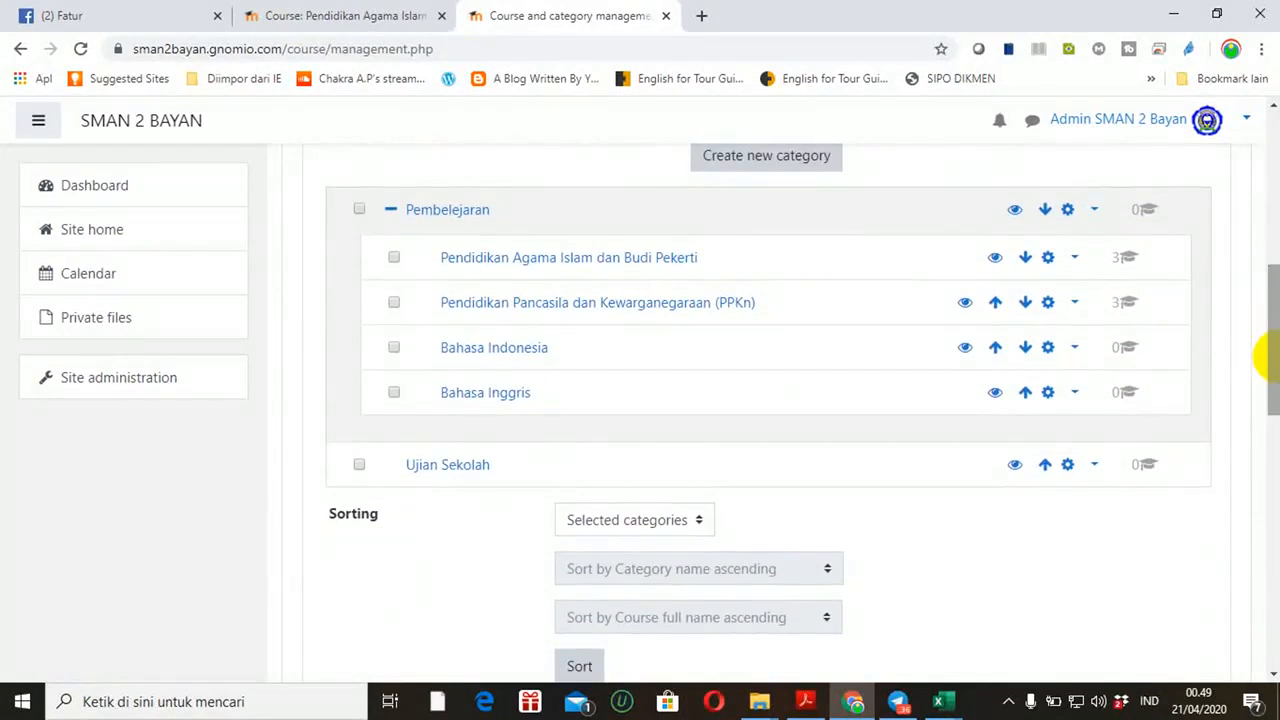
click(480, 262)
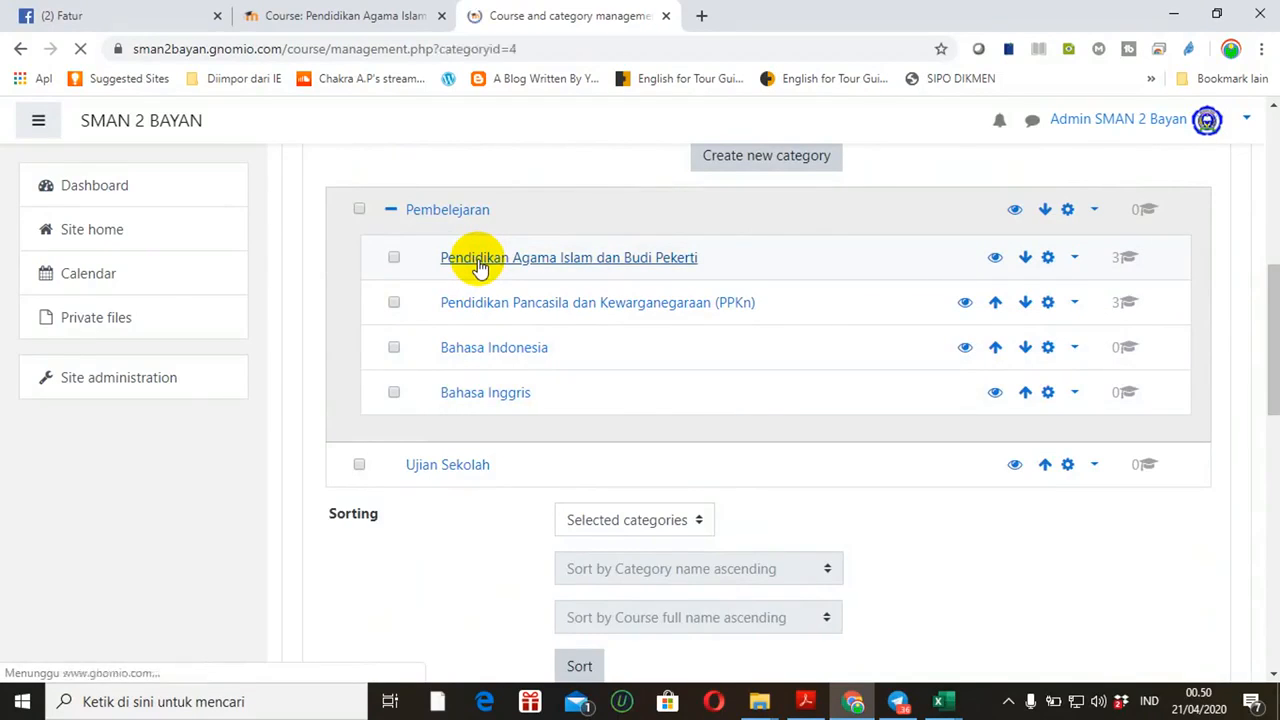
Display the details of the Pendidikan Agama Islam dan Budi Pekerti Kelas X course (PAIBPX)
drag(1272, 193, 1273, 500)
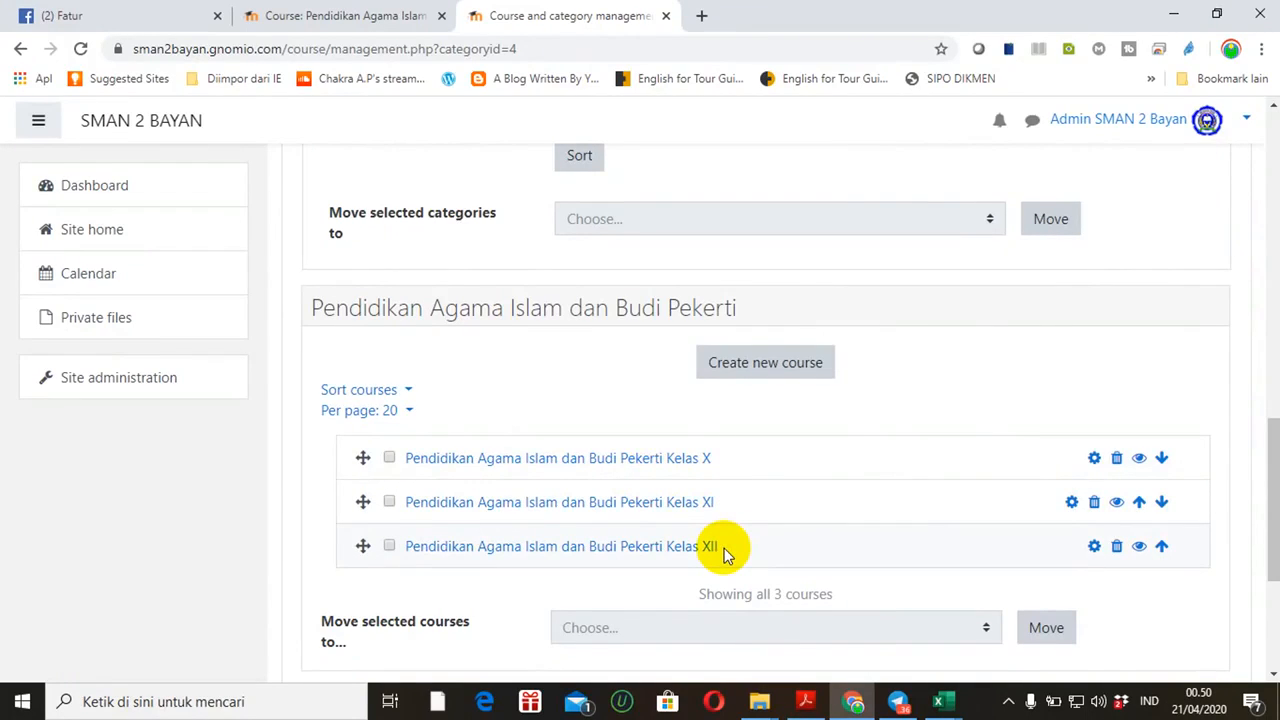
click(559, 464)
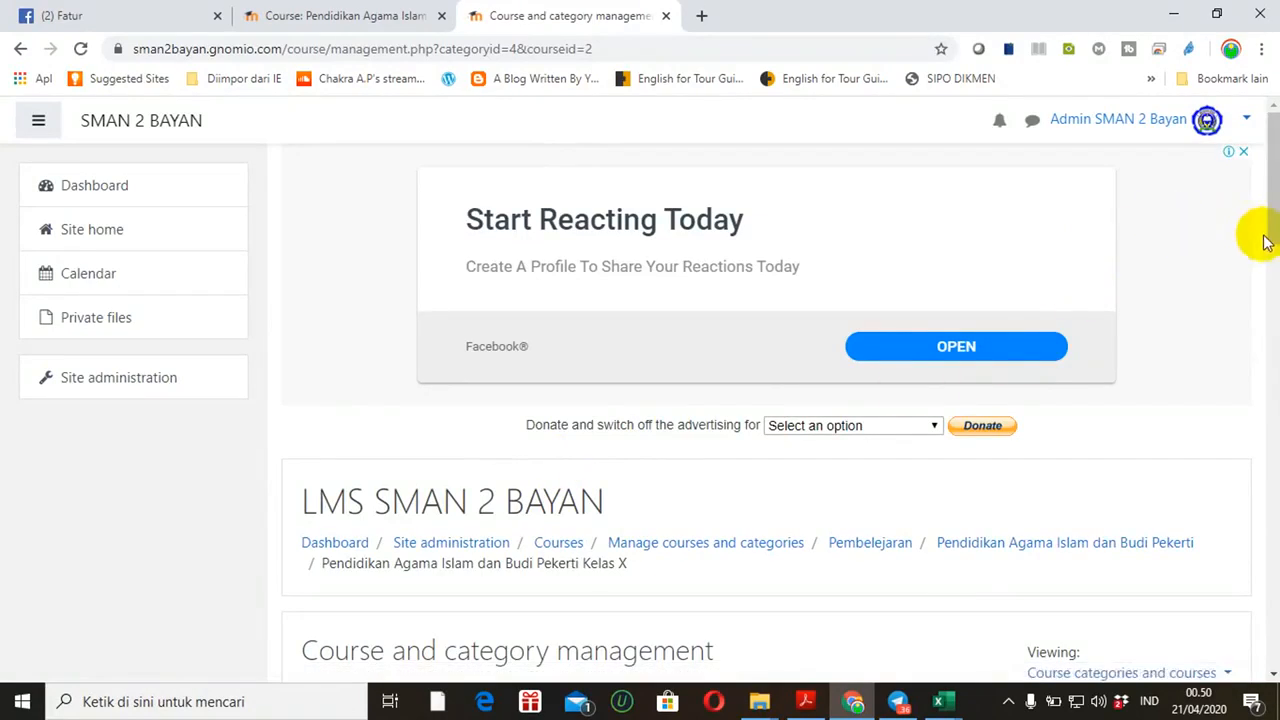
scroll(1272, 246, down, 1)
drag(1273, 247, 1263, 482)
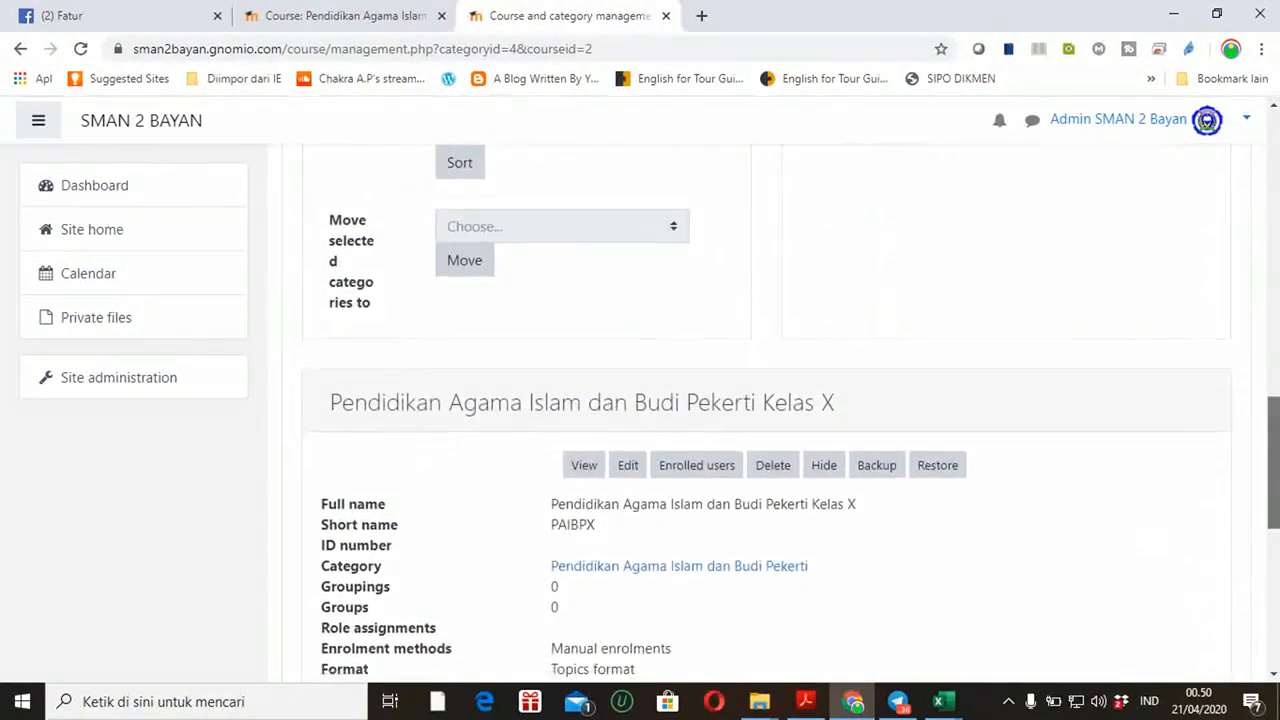
Open the PAIBPX course's Participants page, which shows 0 participants
click(683, 477)
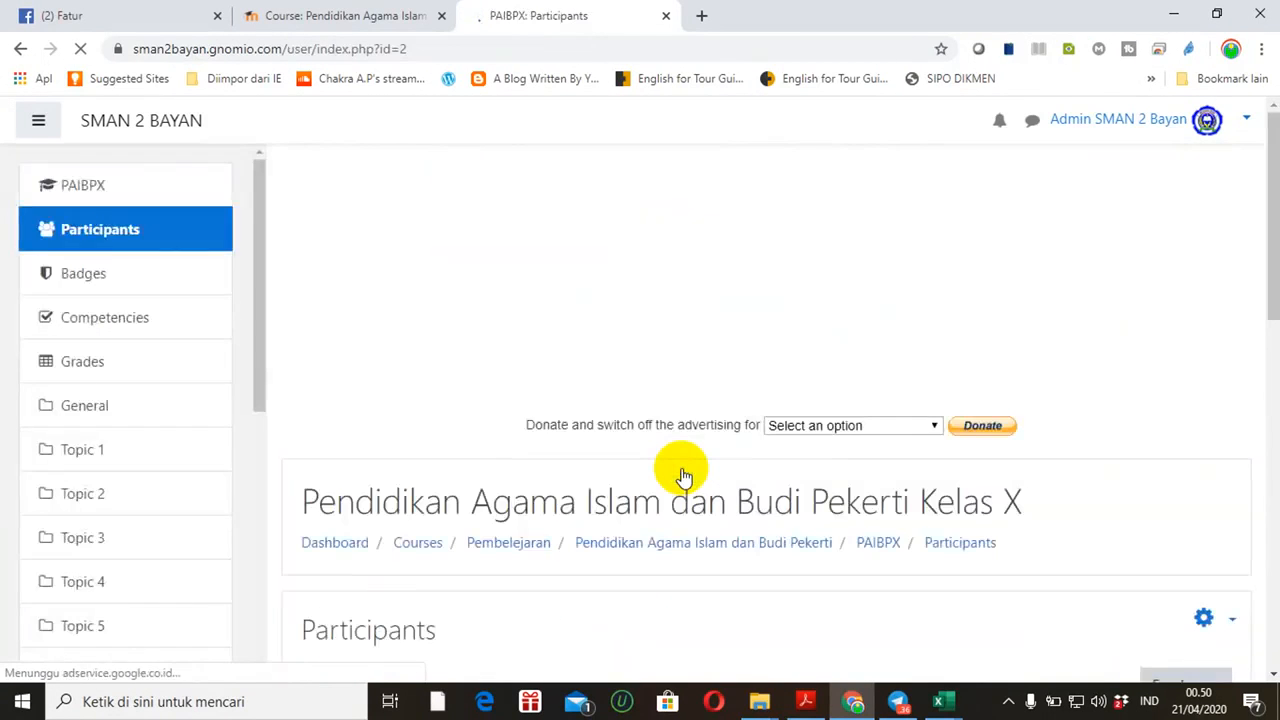
drag(1262, 266, 1272, 395)
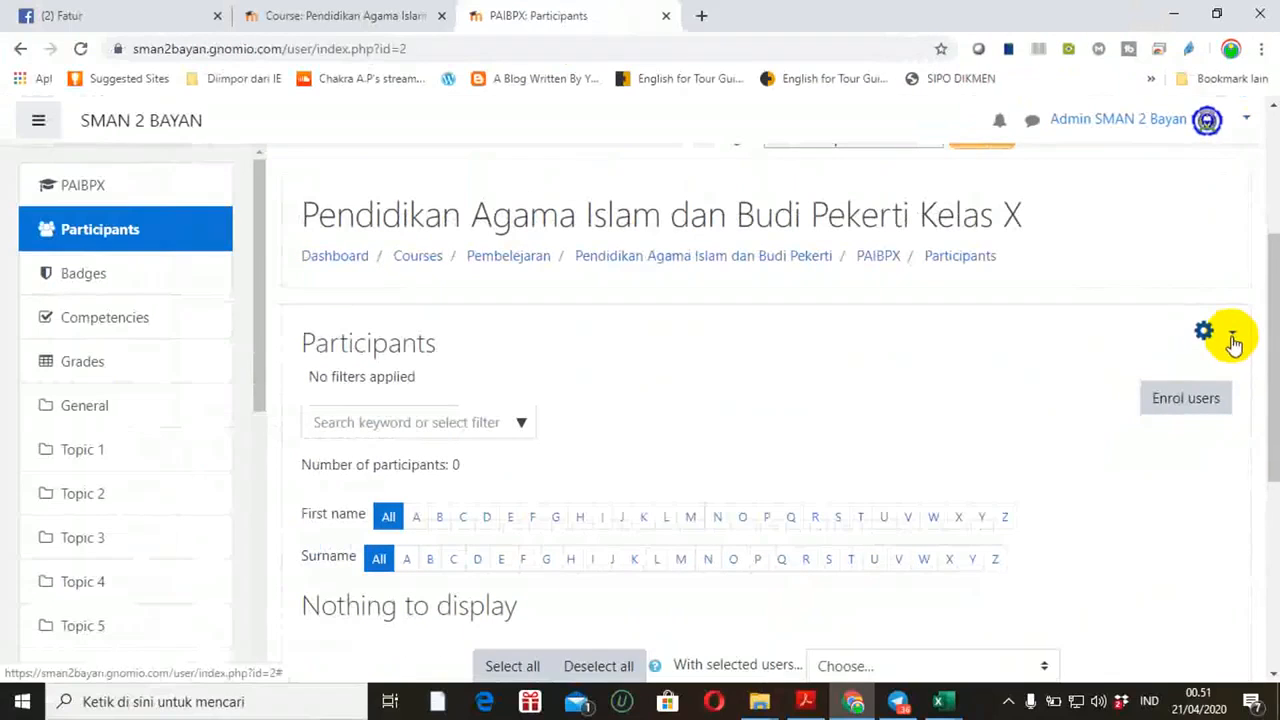
Go to PAIBPX's Enrolment methods: Manual enrolments, Guest access and Self enrolment, each with 0 users
click(1232, 336)
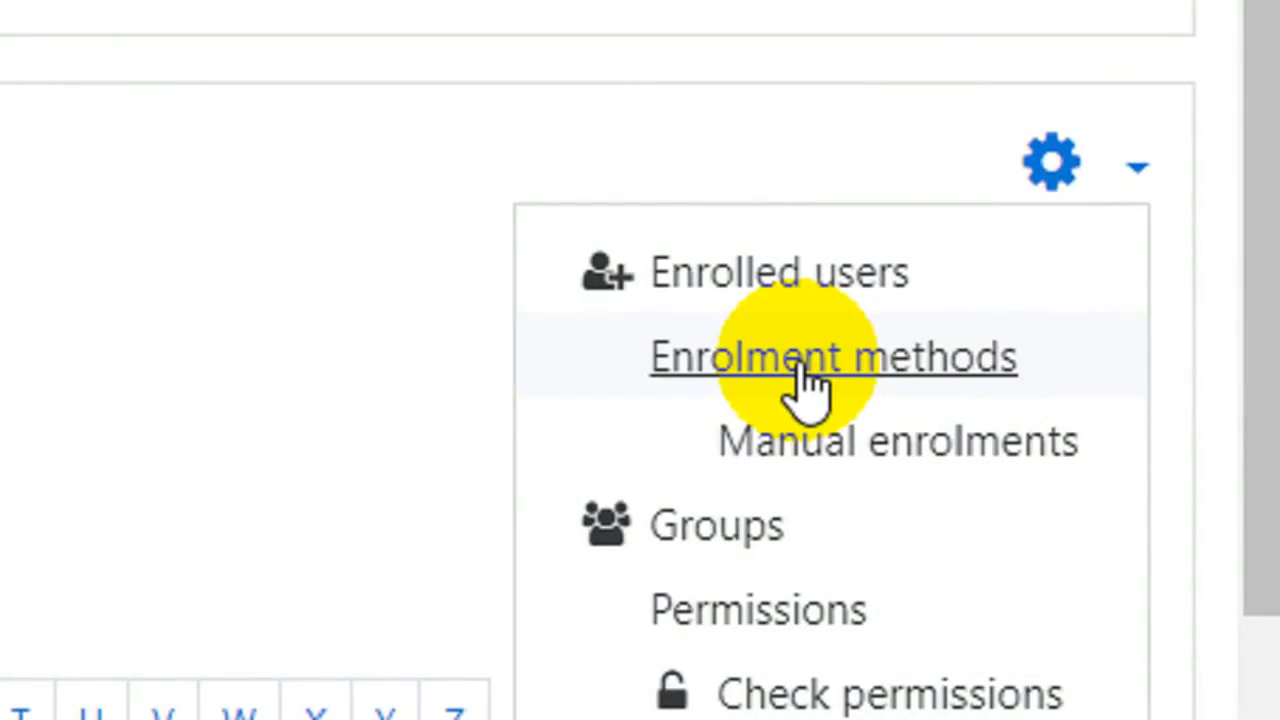
click(801, 366)
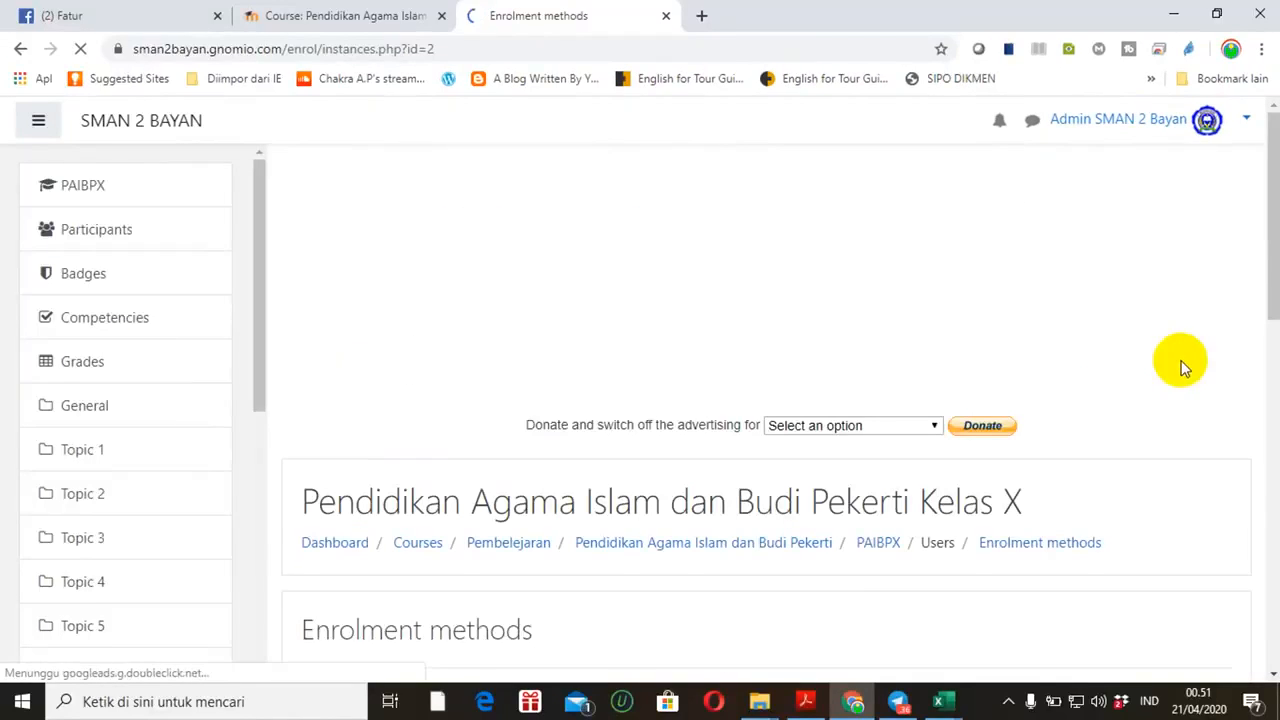
scroll(1263, 337, down, 3)
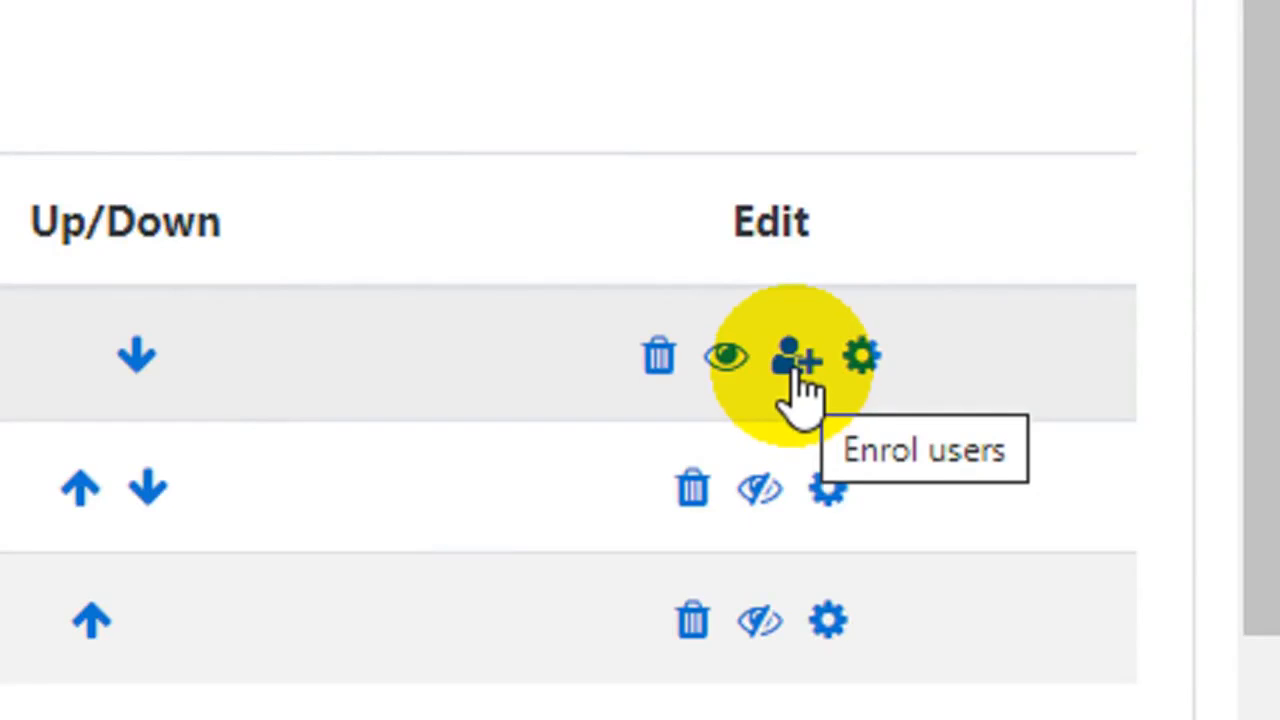
In PAIBPX Manual enrolments, filter not-enrolled users by '20' and select all matching MIPA 1 students
click(794, 368)
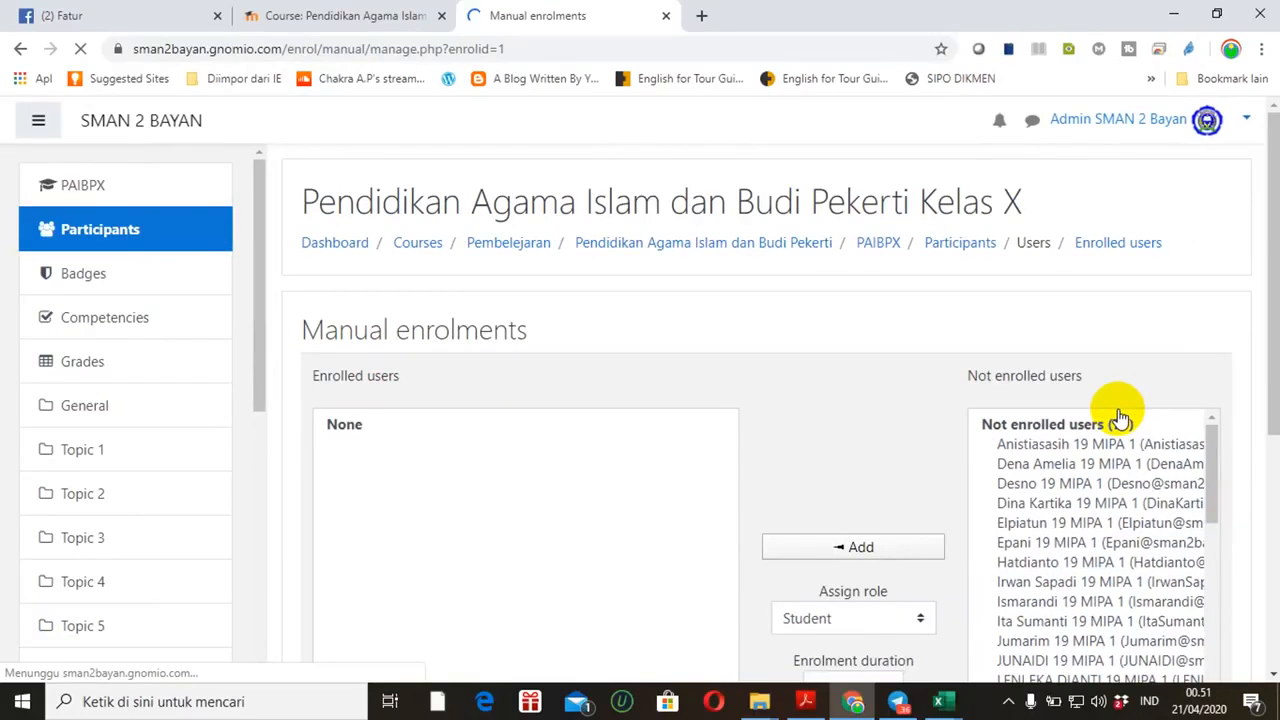
drag(1266, 357, 1266, 471)
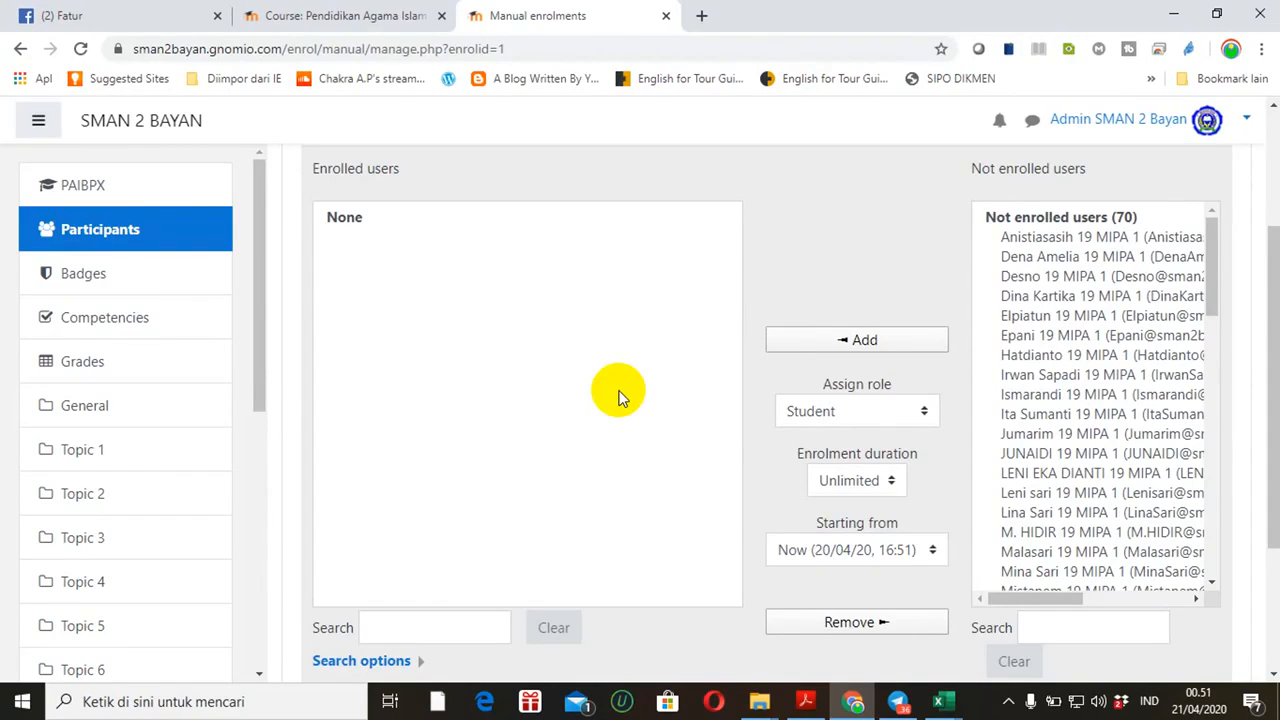
click(1066, 635)
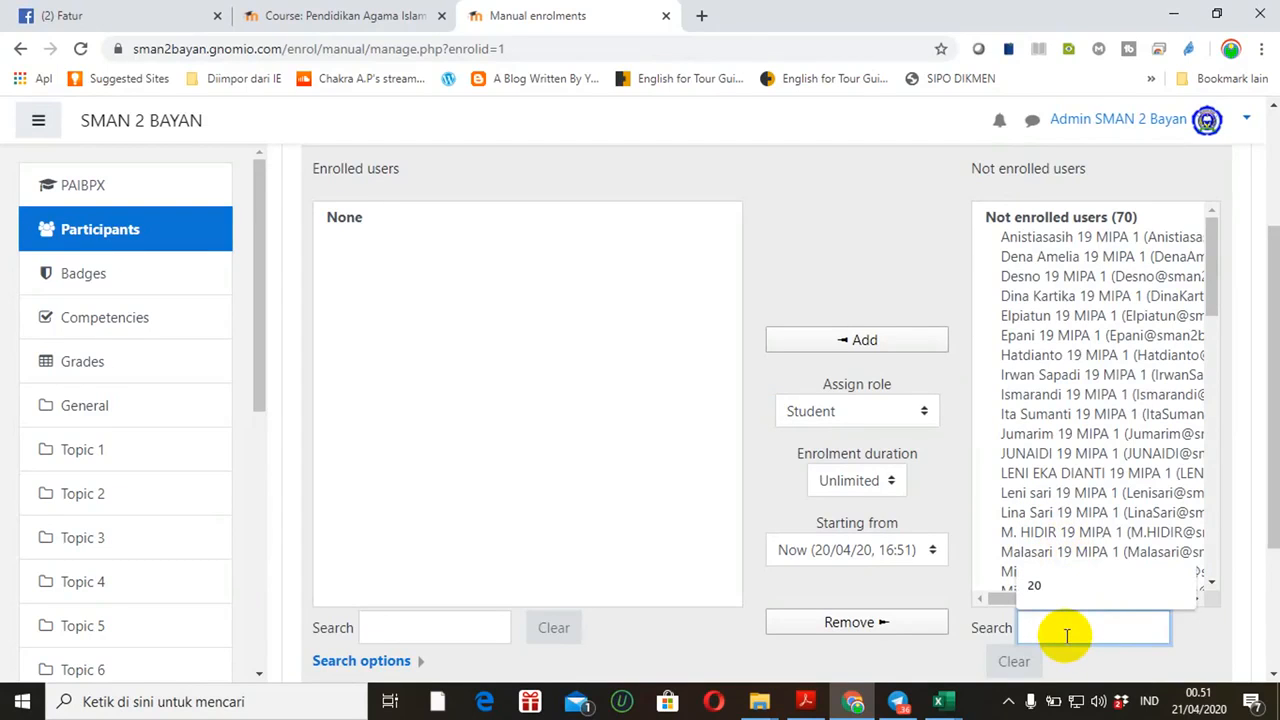
text(20)
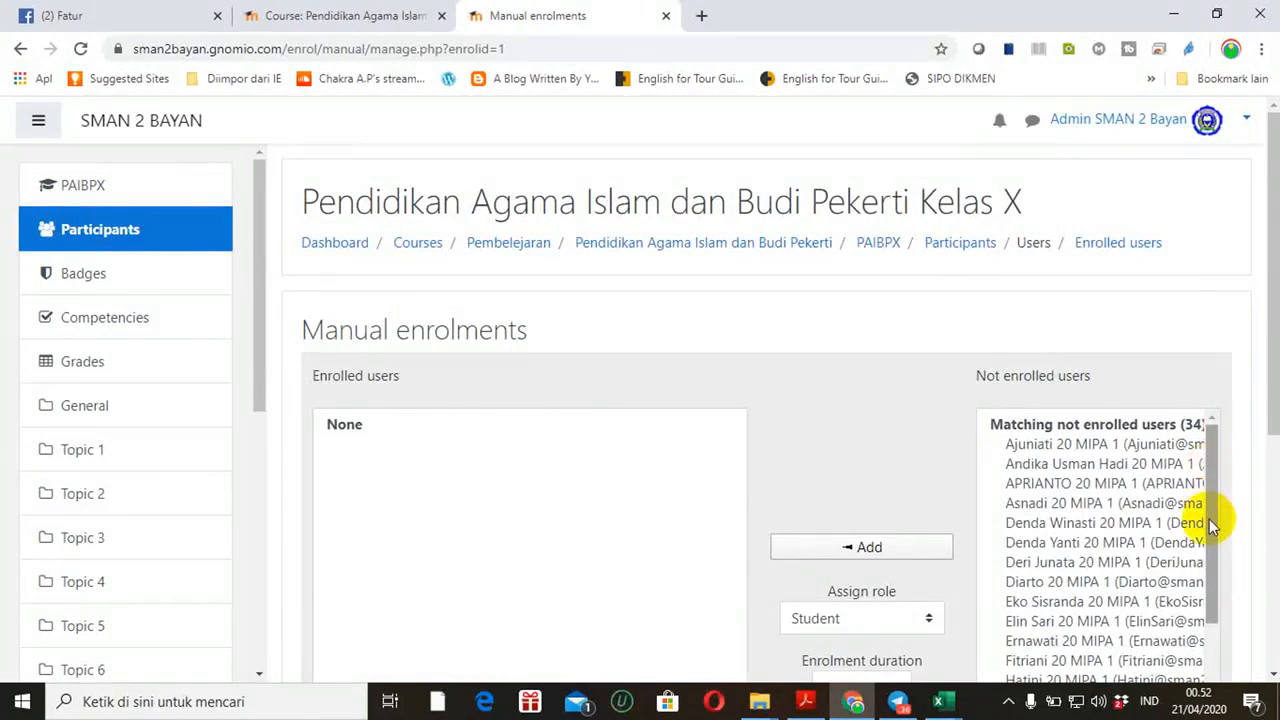
drag(1271, 333, 1262, 436)
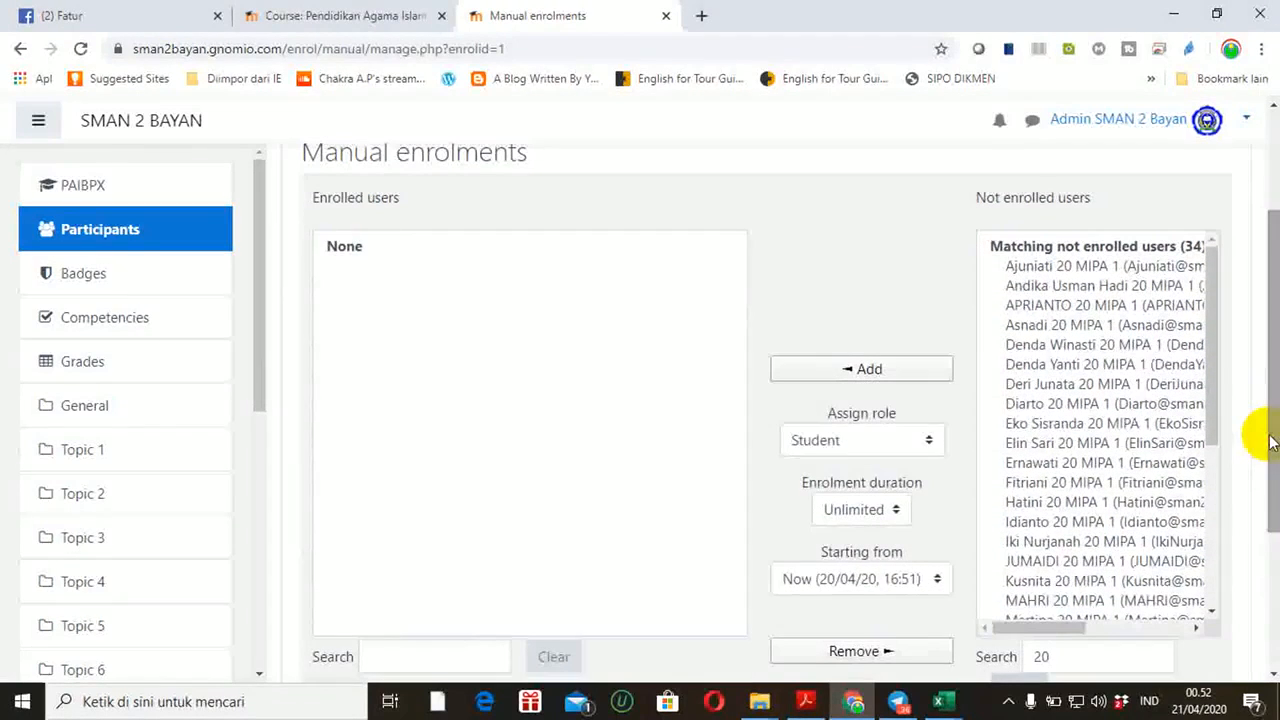
click(1045, 266)
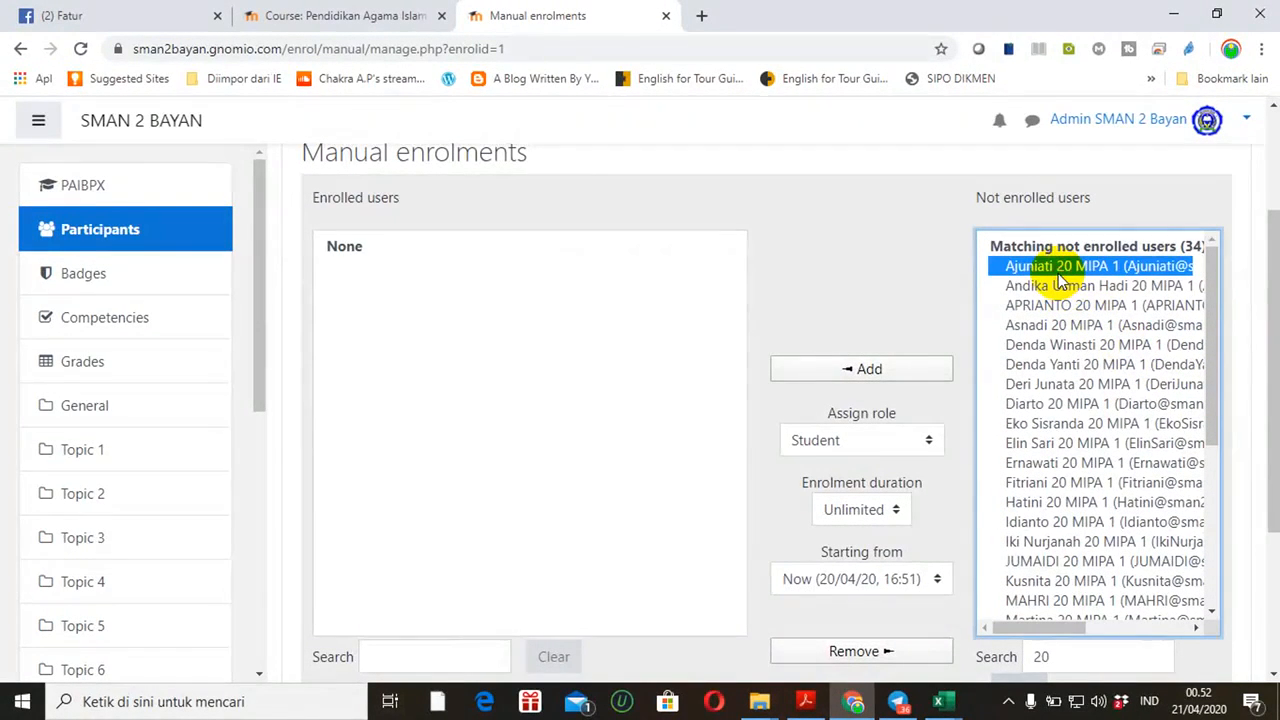
key(shift+Down)
key(shift+Down)
key(shift+Down)
key(shift+Down)
key(shift+Down)
key(shift+Down)
key(shift+Down)
key(shift+Down)
key(shift+Down)
key(shift+Down)
key(shift+Down)
key(shift+Down)
key(shift+Down)
key(shift+Down)
key(shift+Down)
key(shift+Down)
key(shift+Down)
key(shift+Down)
key(shift+Down)
key(shift+Down)
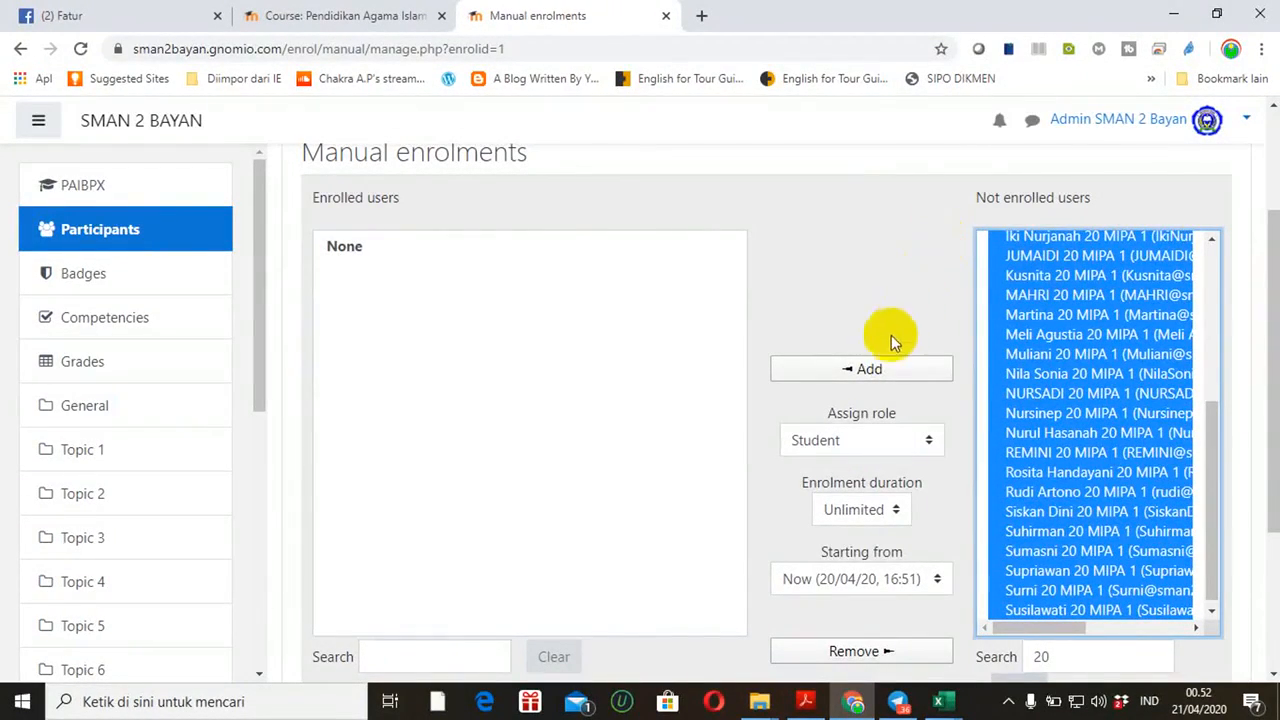
click(869, 369)
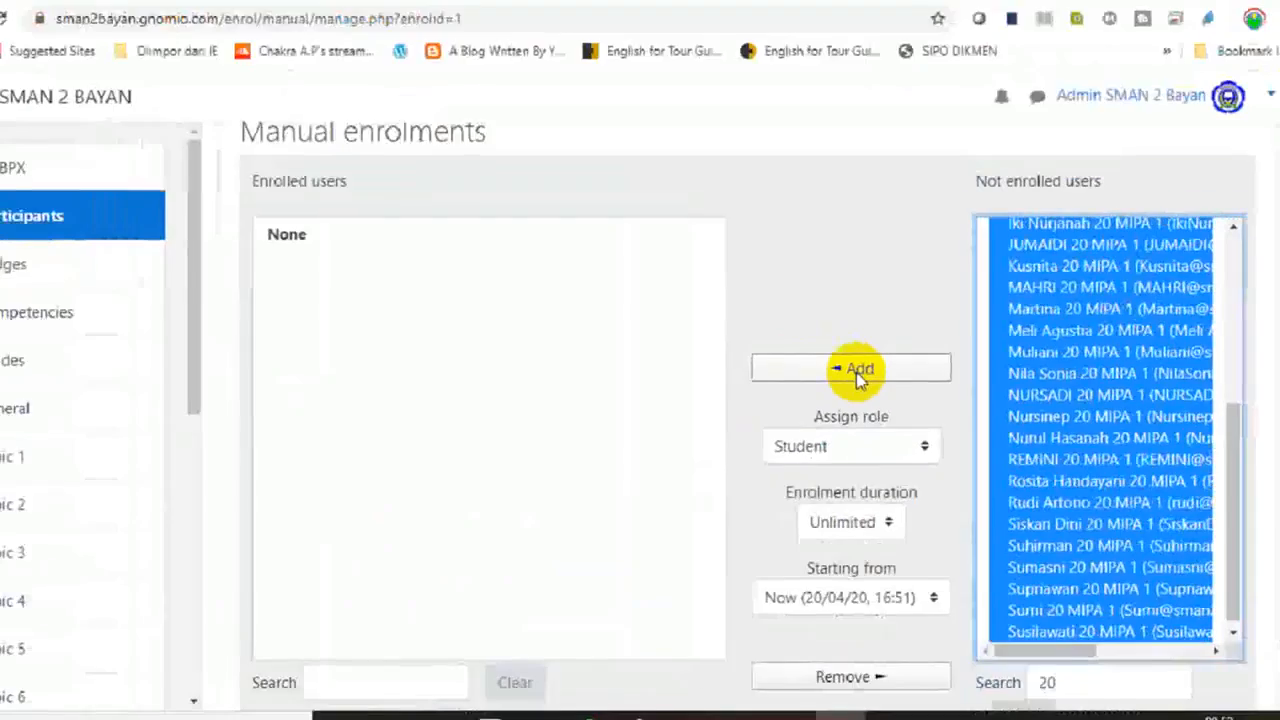
Enrol the 34 selected 20 MIPA 1 students in Kelas X, keeping the Student role
click(866, 372)
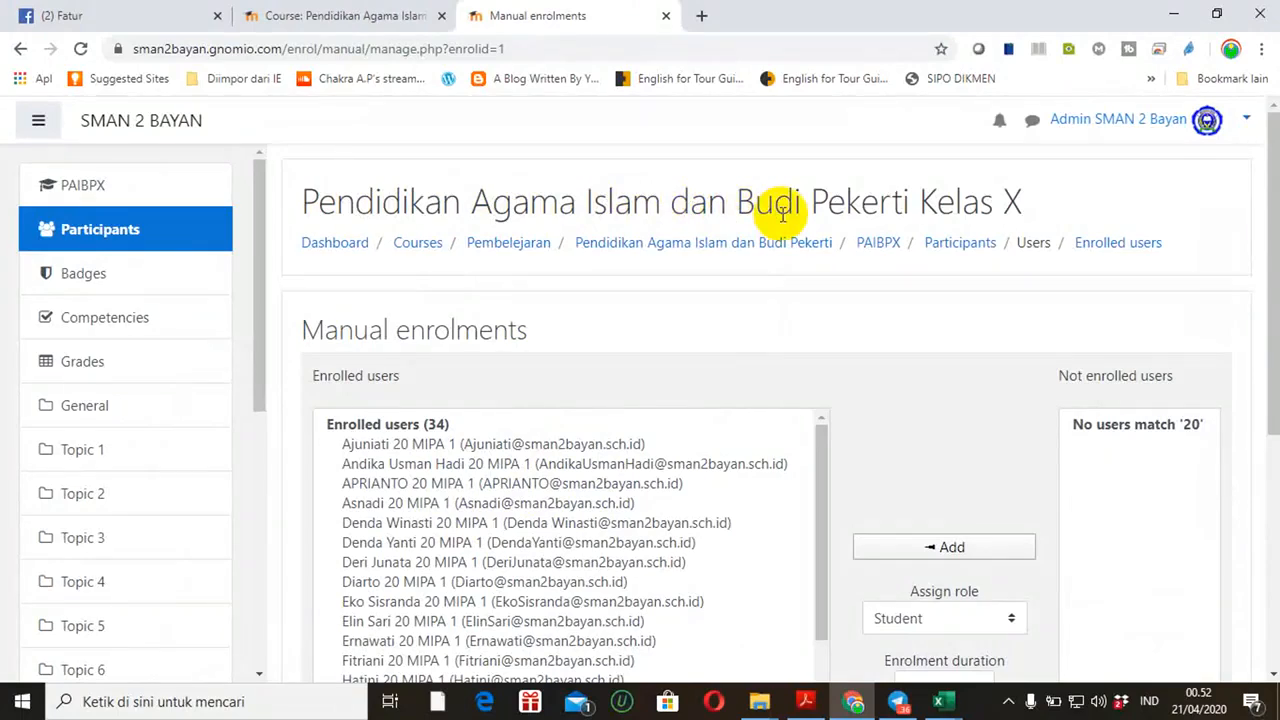
drag(1272, 271, 1270, 394)
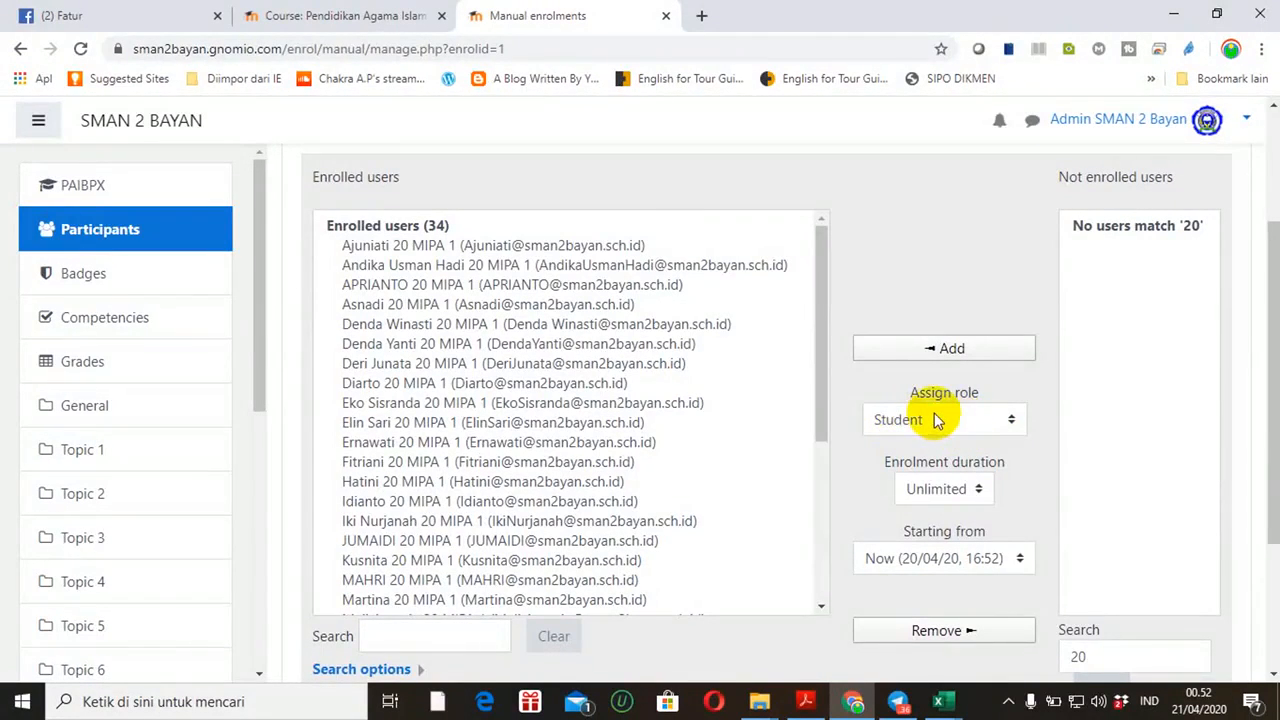
click(1010, 421)
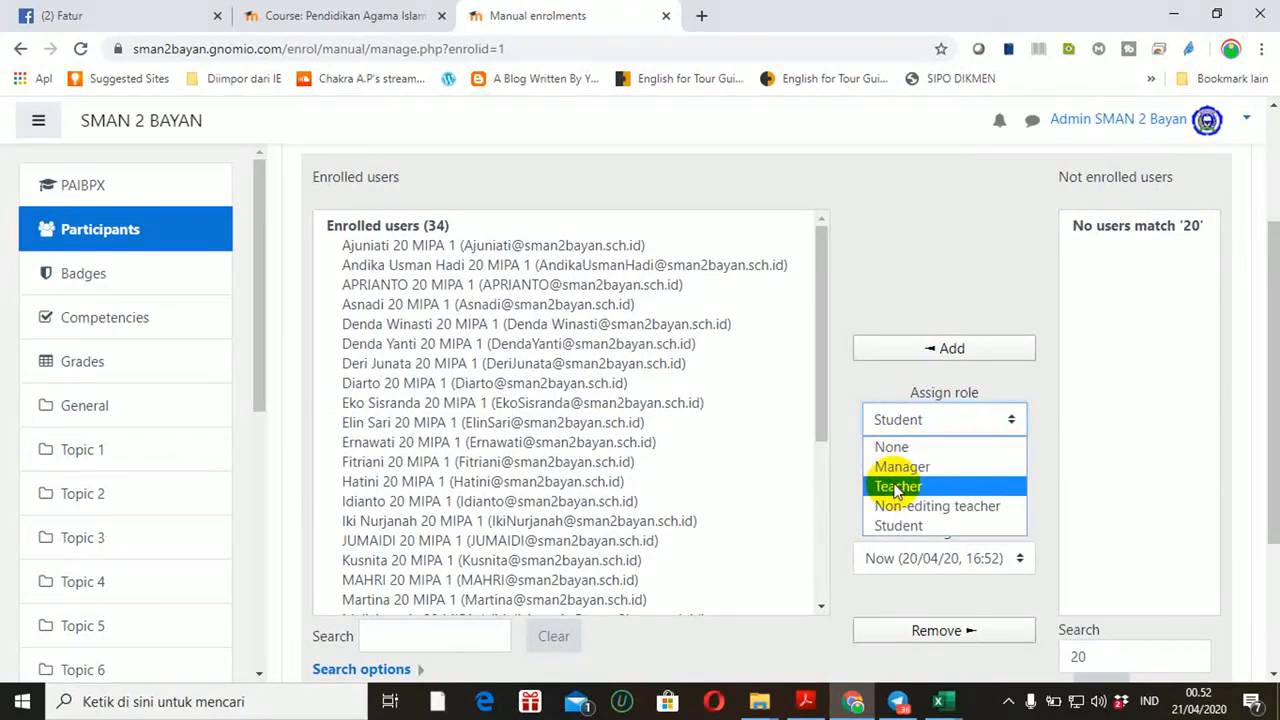
click(857, 283)
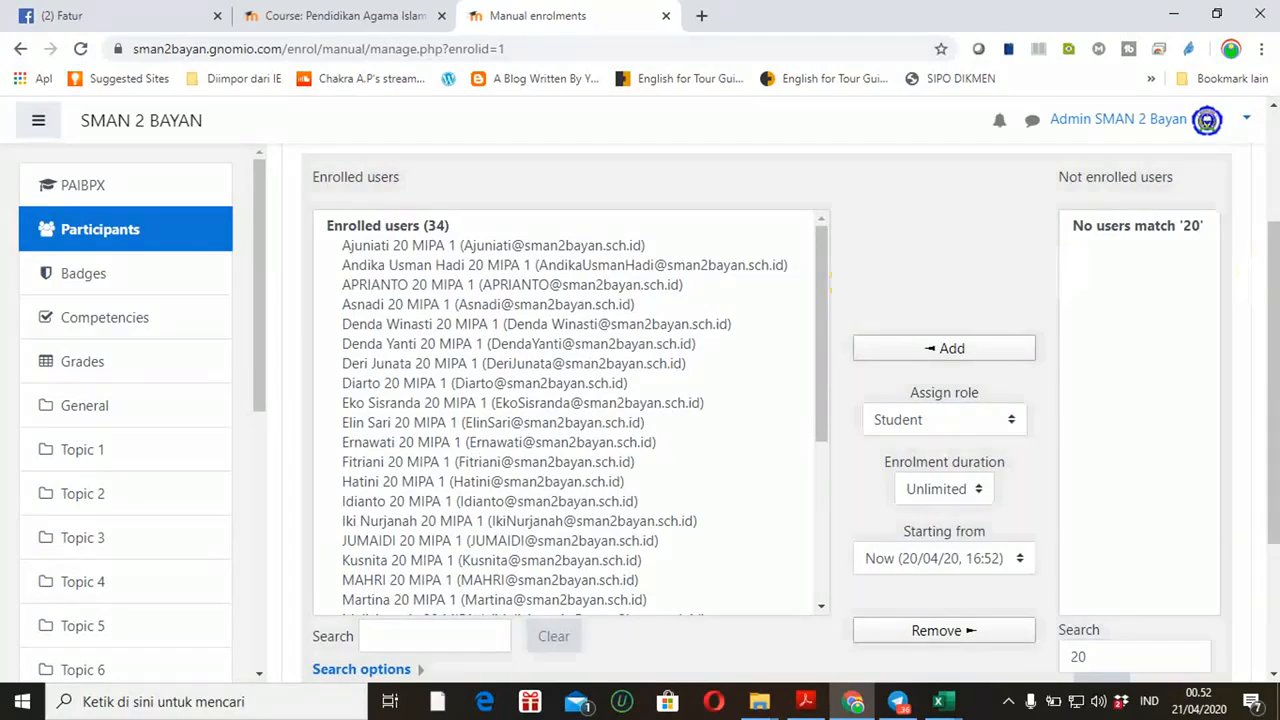
drag(1268, 268, 1275, 345)
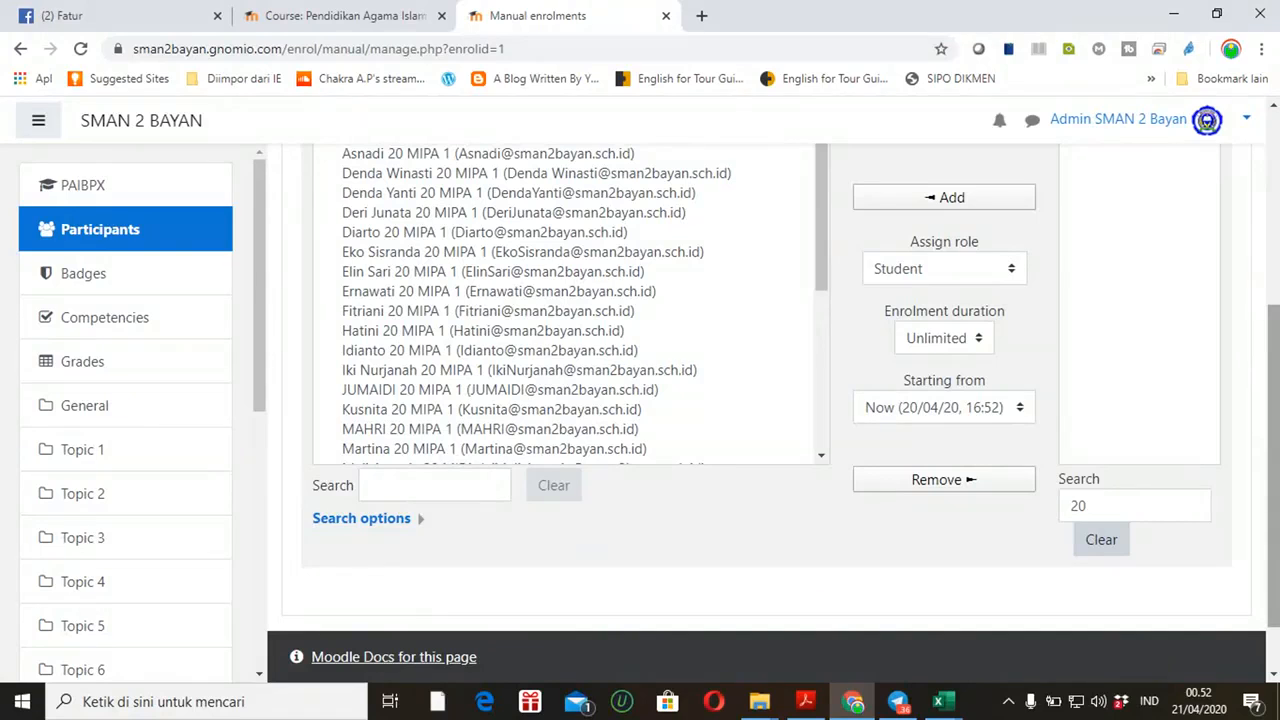
drag(1268, 326, 1234, 149)
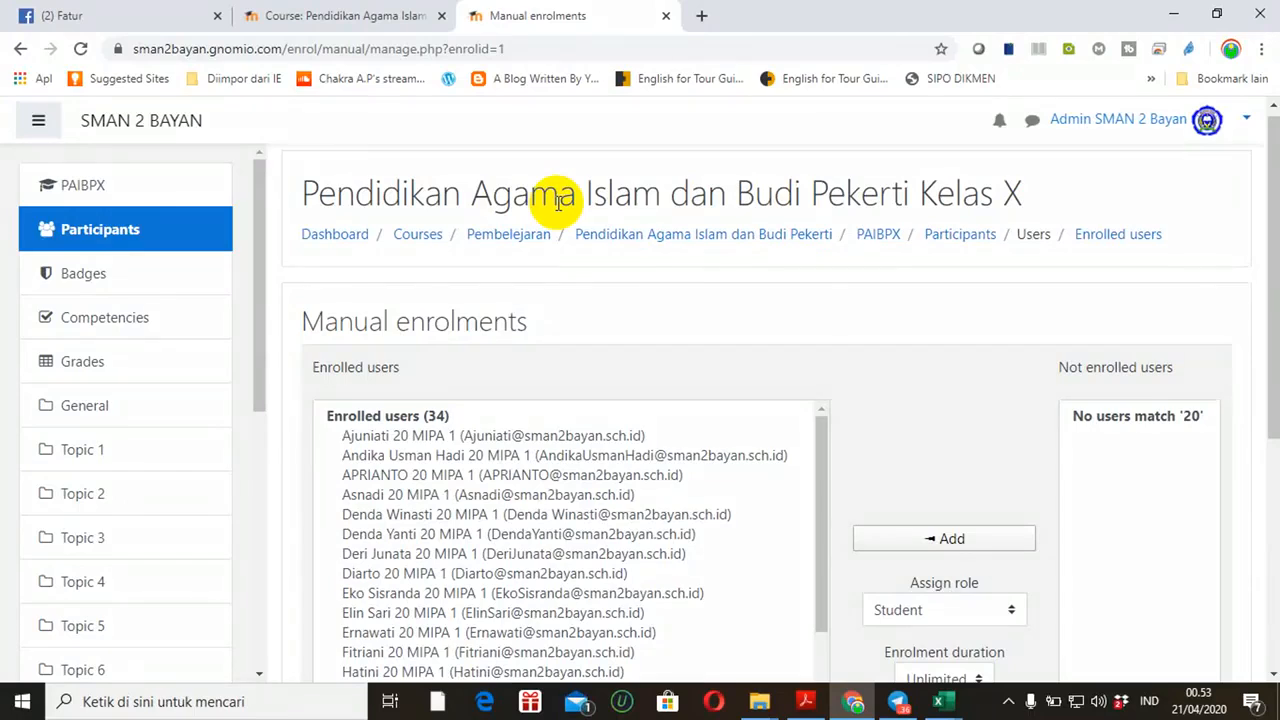
Return to Site administration from the sidebar
drag(1275, 212, 429, 363)
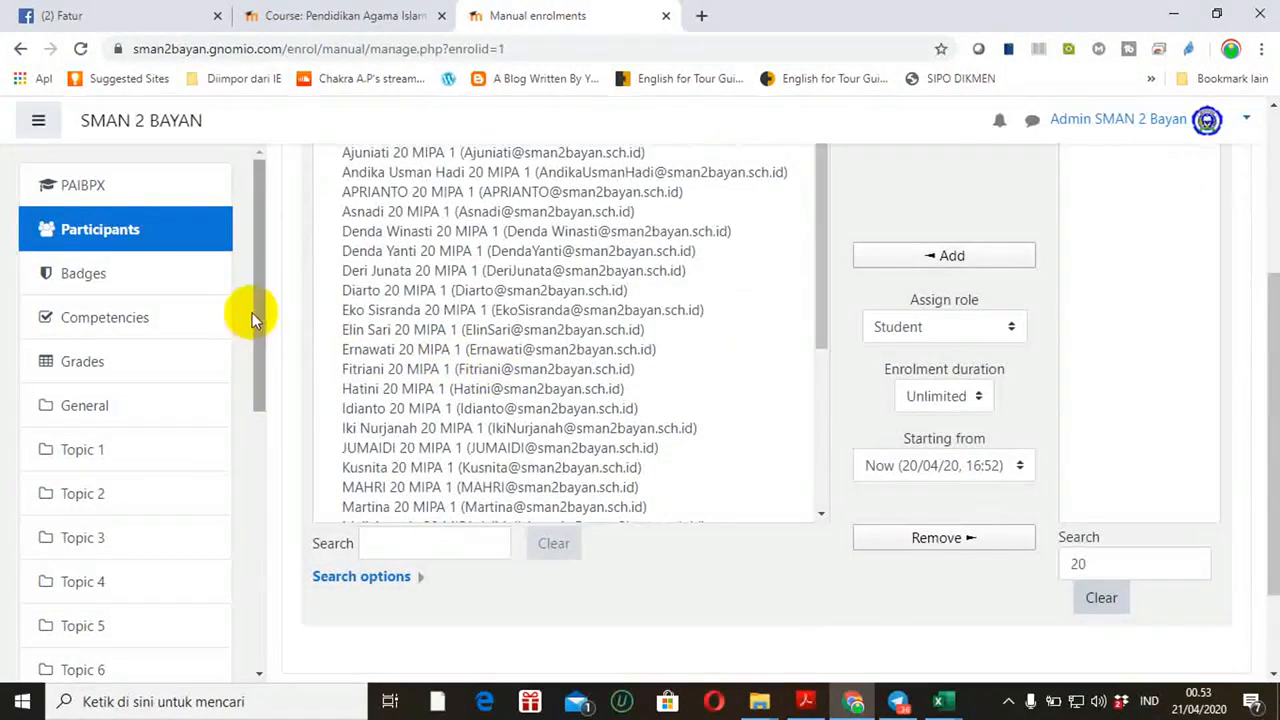
drag(261, 318, 277, 663)
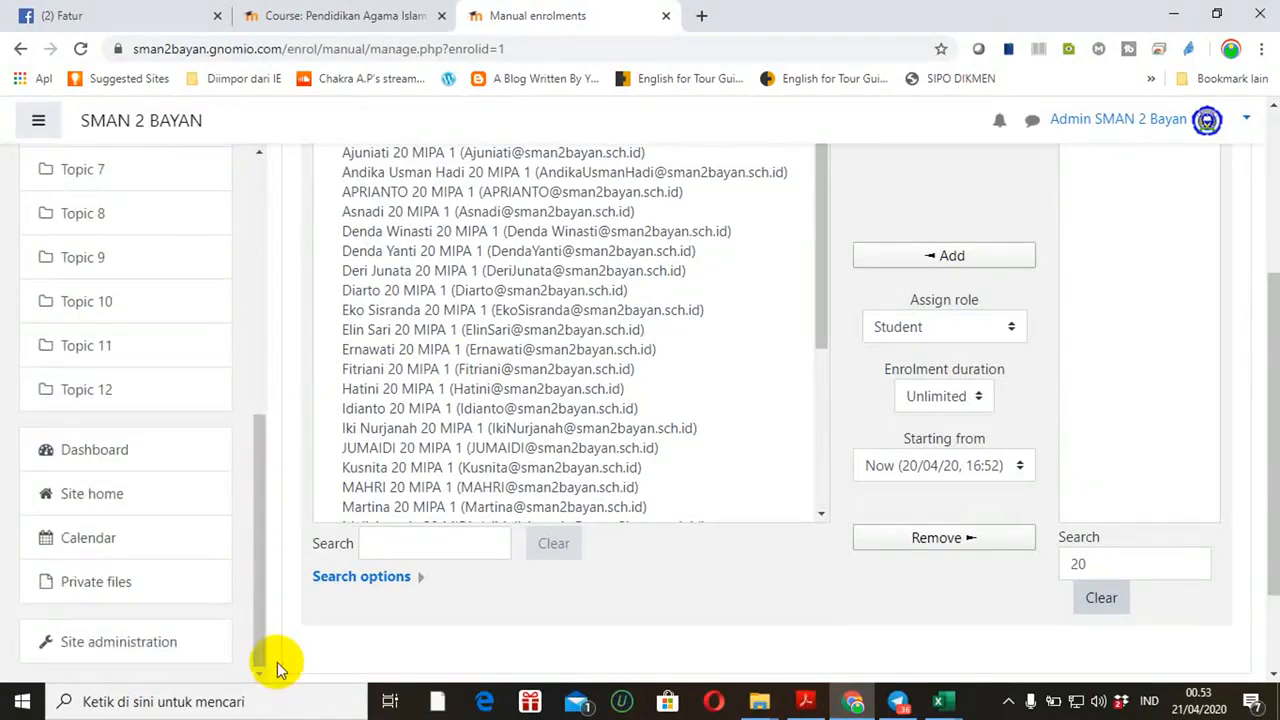
click(121, 651)
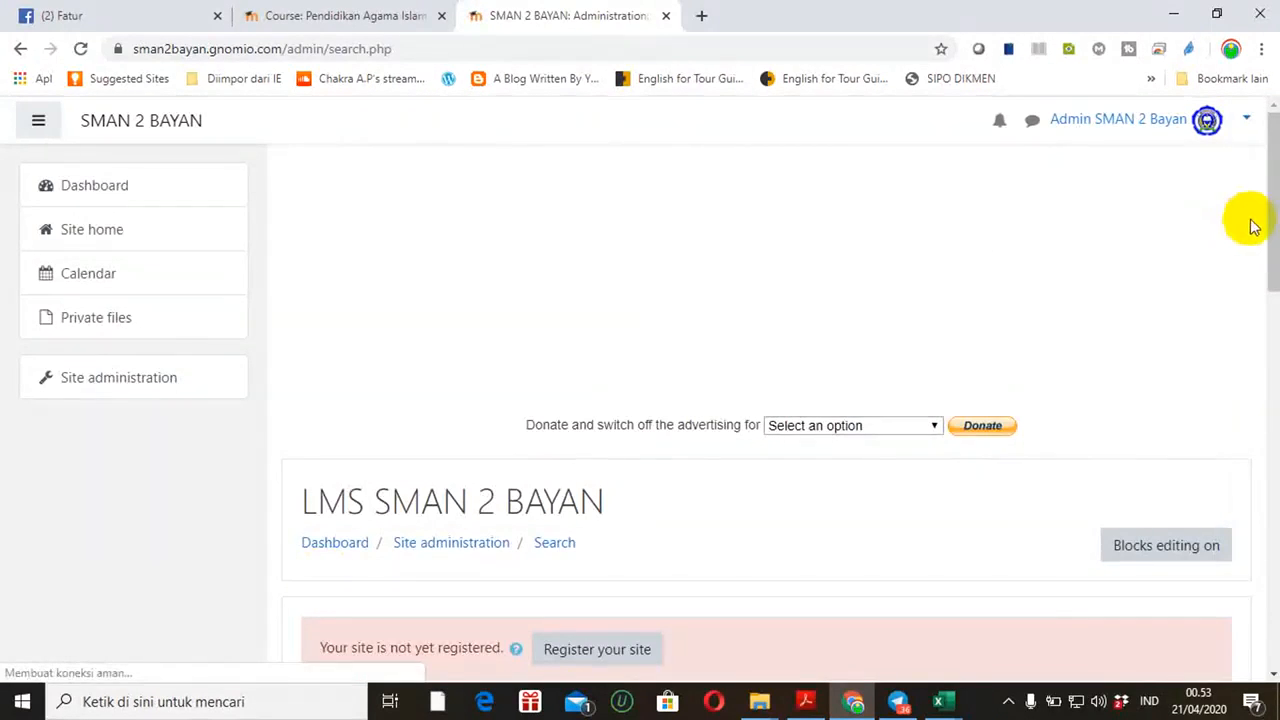
In course management, choose the Pendidikan Agama Islam dan Budi Pekerti category, then its Kelas XI course
drag(1274, 243, 1266, 380)
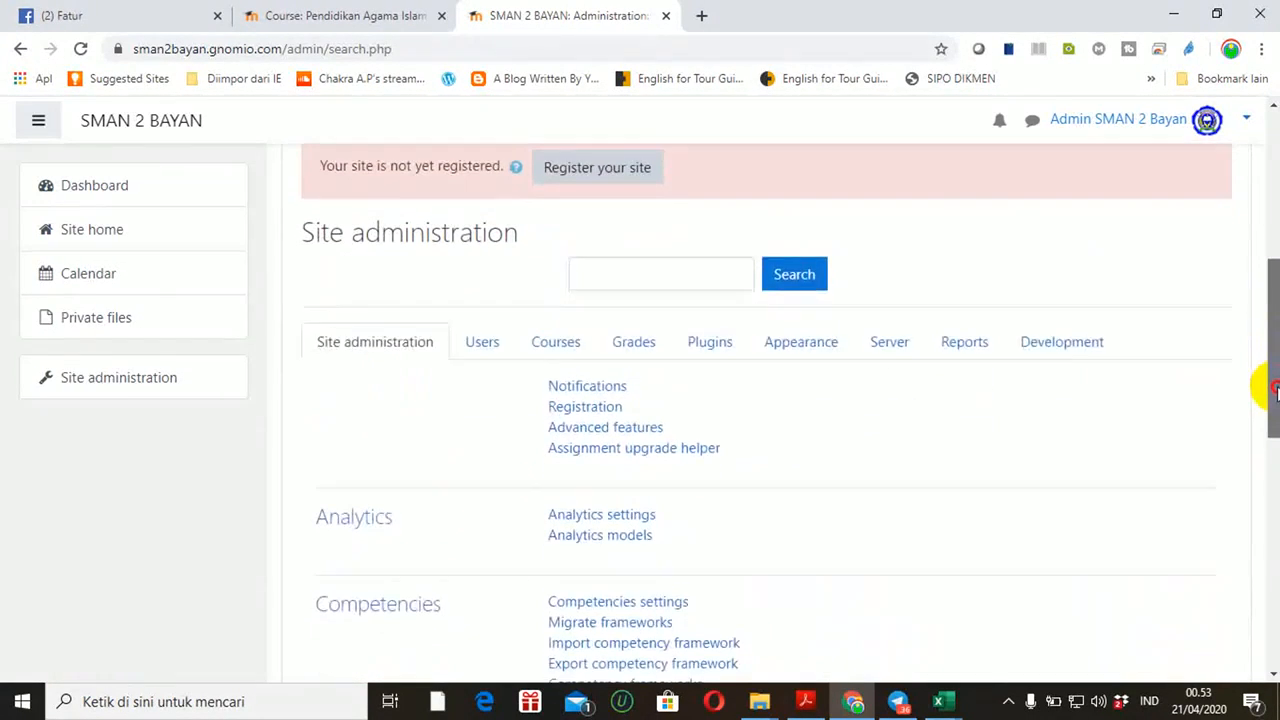
click(556, 355)
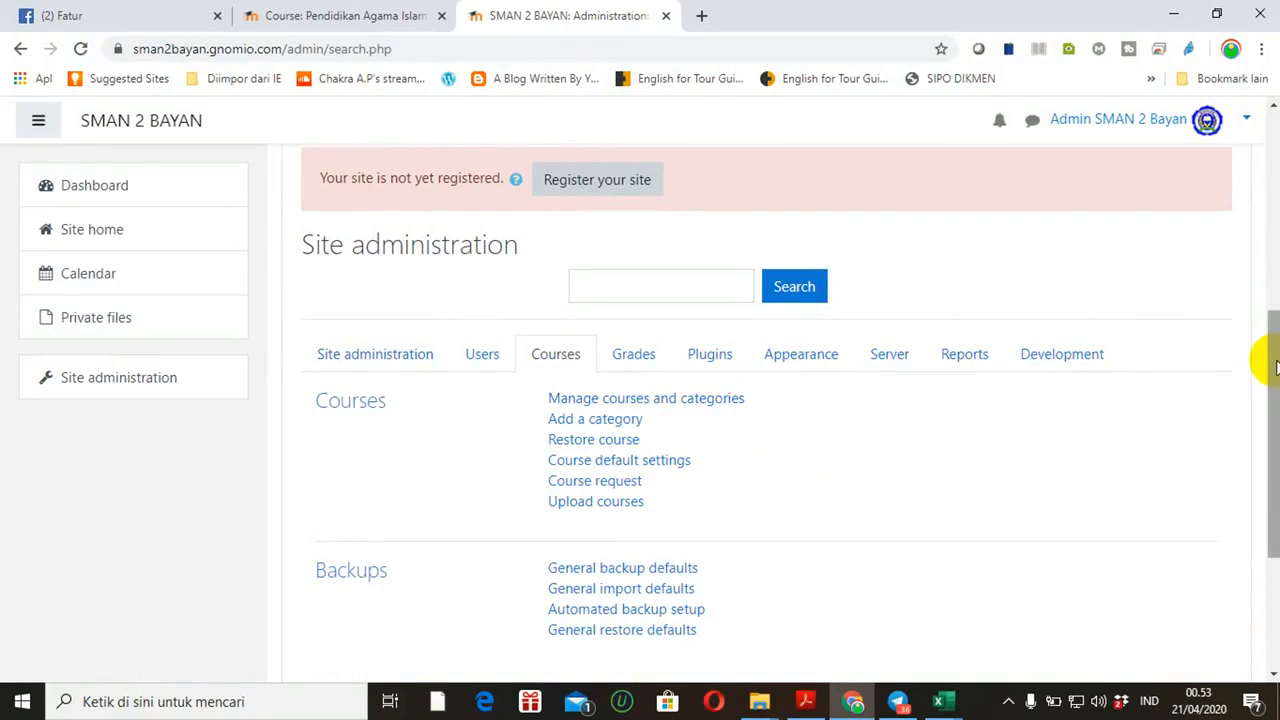
click(681, 412)
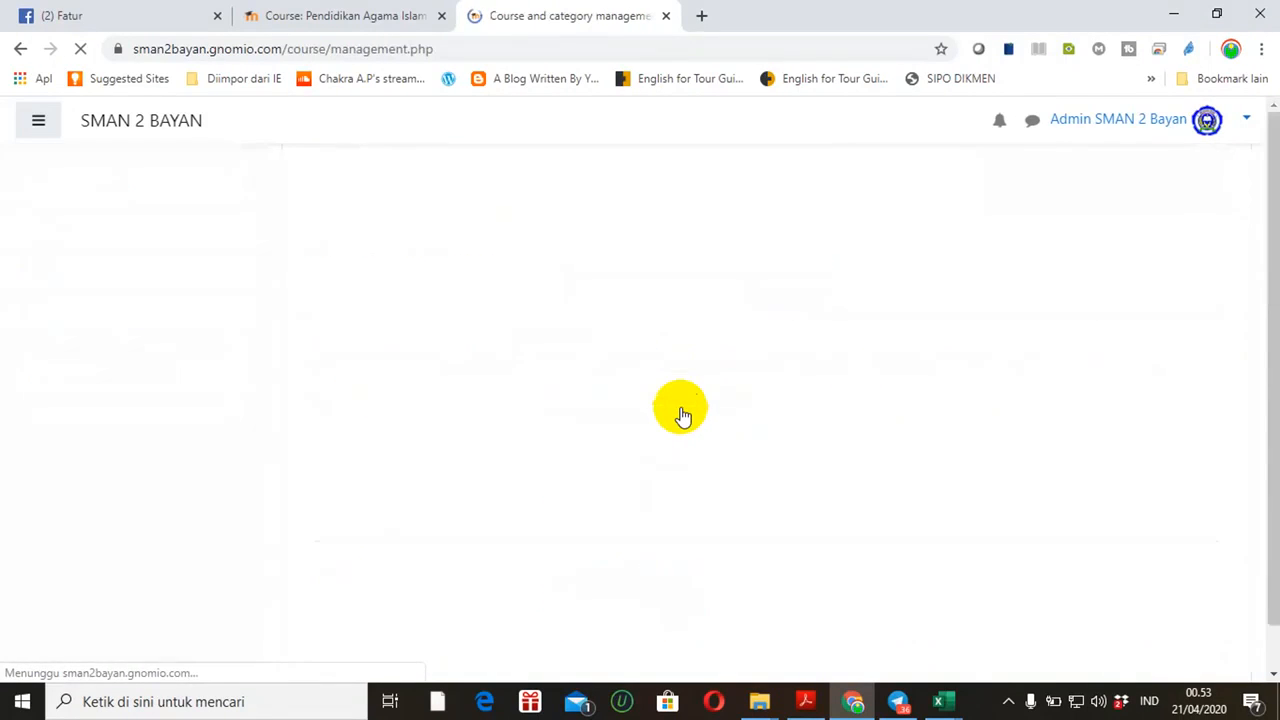
drag(1273, 215, 1257, 363)
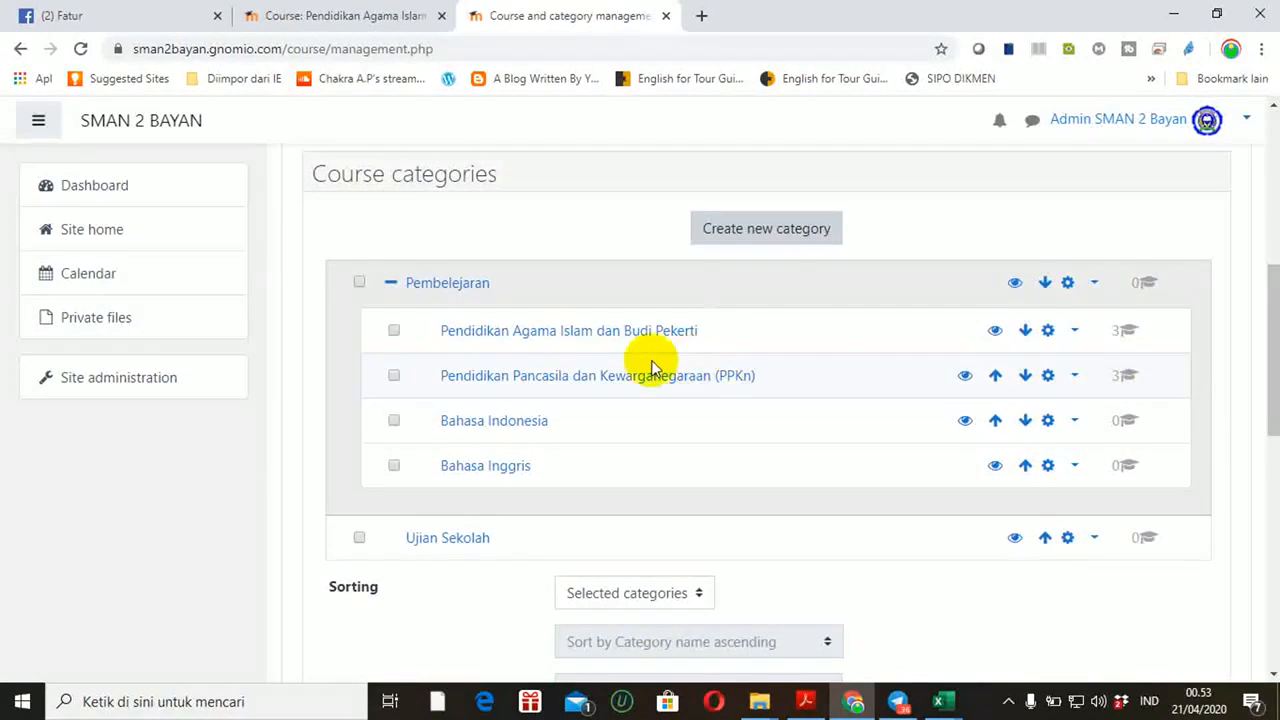
click(575, 340)
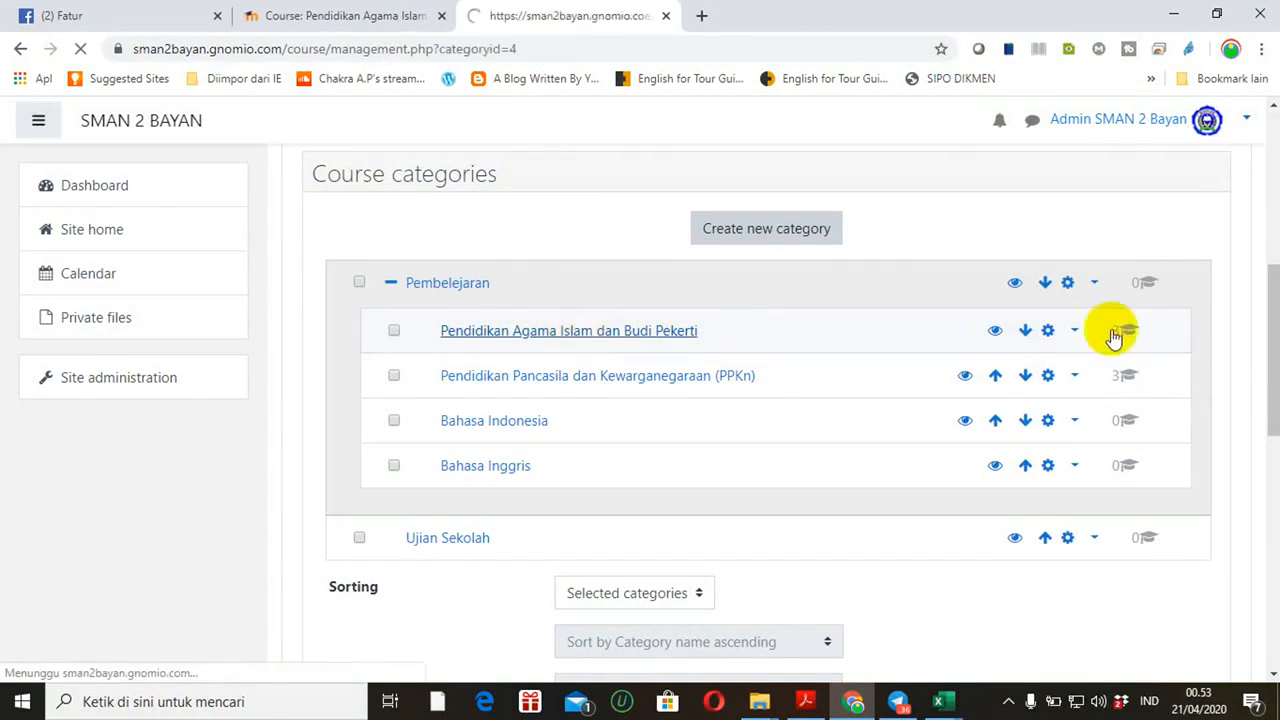
drag(1264, 230, 1275, 553)
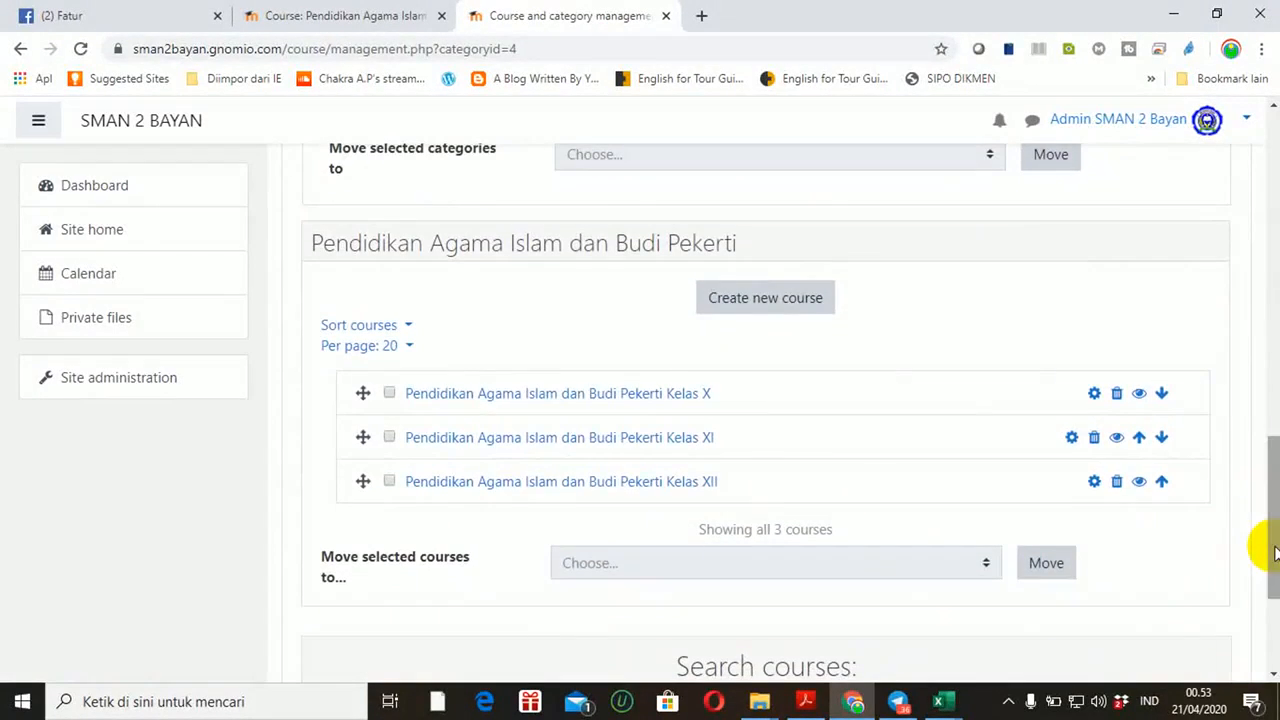
click(531, 448)
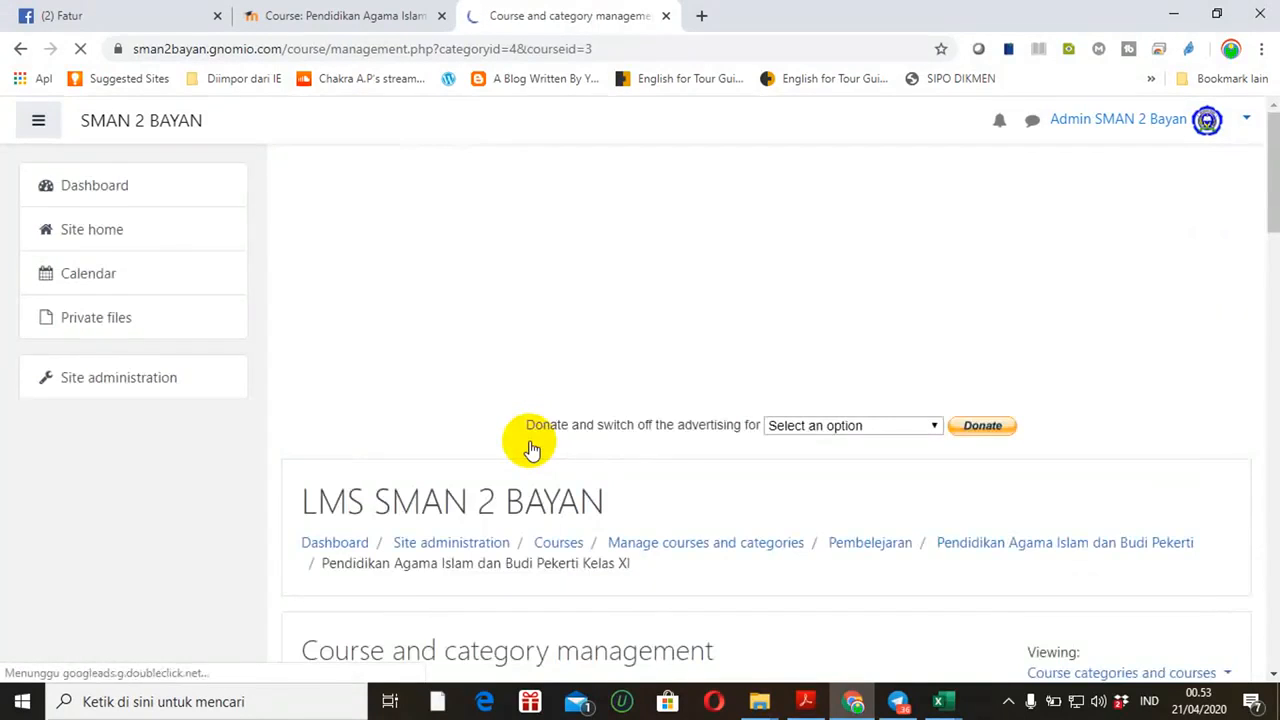
Reach PAIBPXI's Enrolment methods page after backing out of Manual enrolments to Participants
drag(1268, 228, 1271, 495)
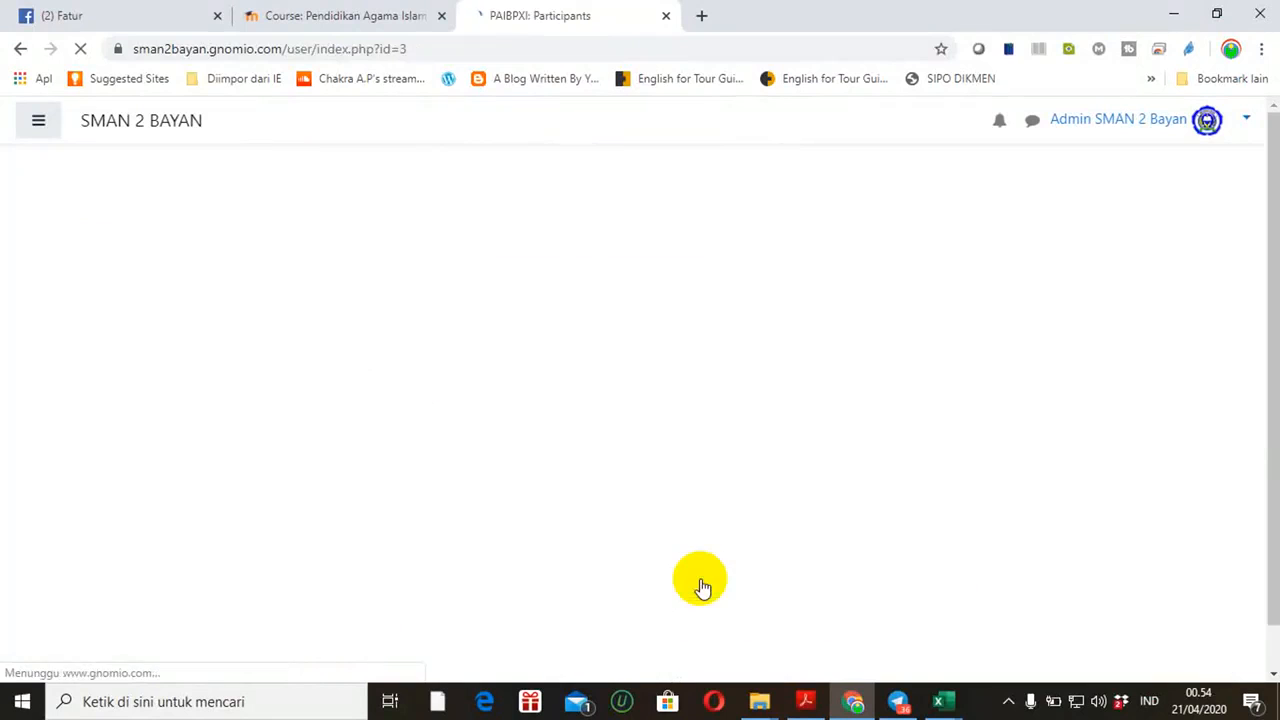
drag(1275, 228, 1246, 343)
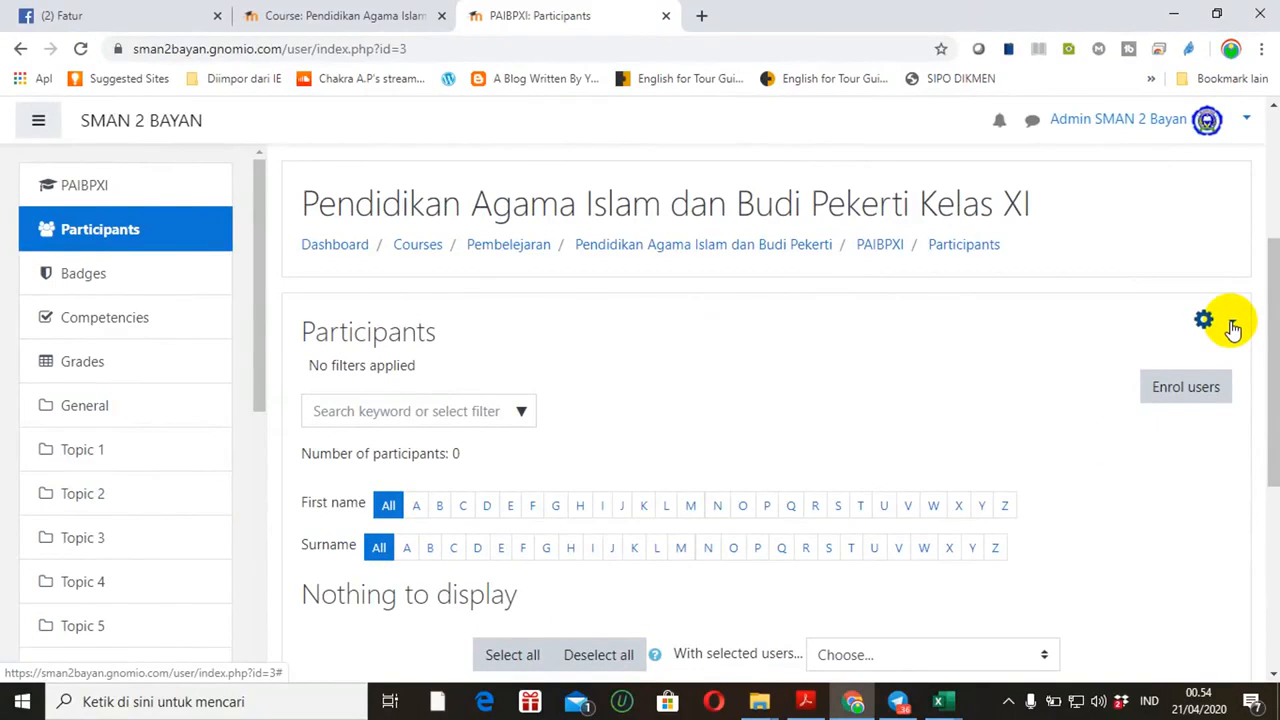
click(1233, 330)
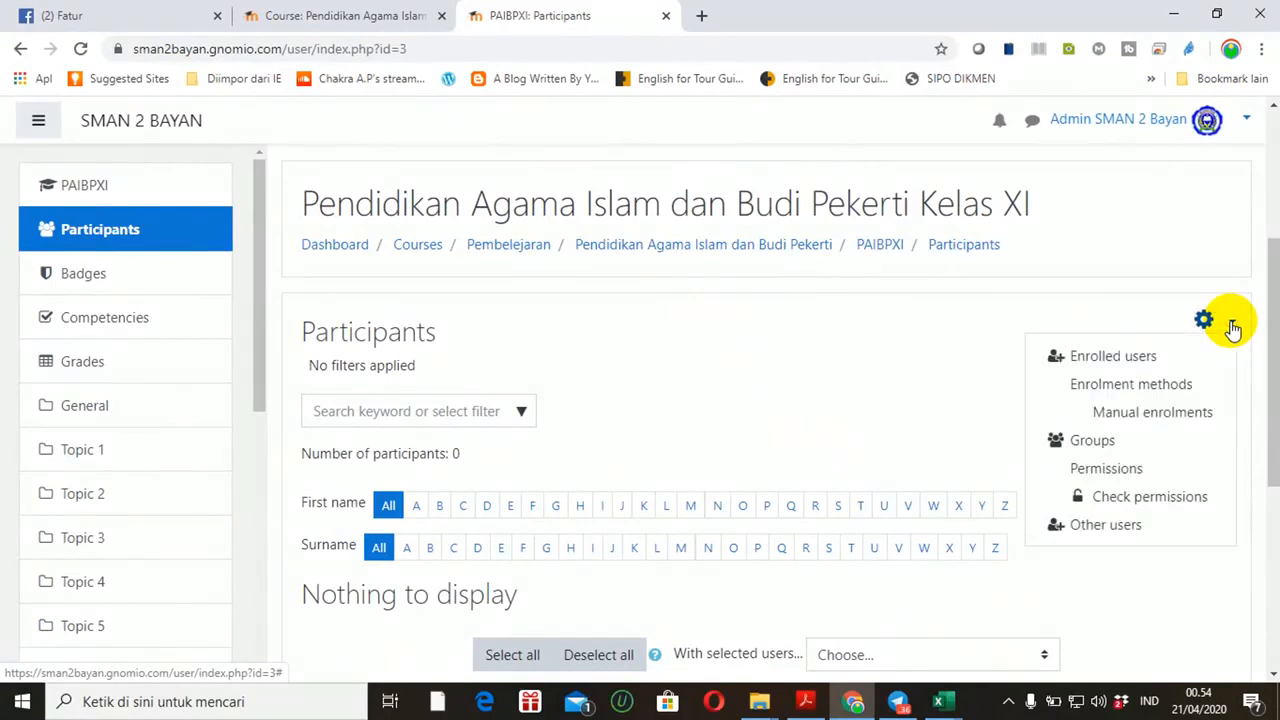
click(1129, 415)
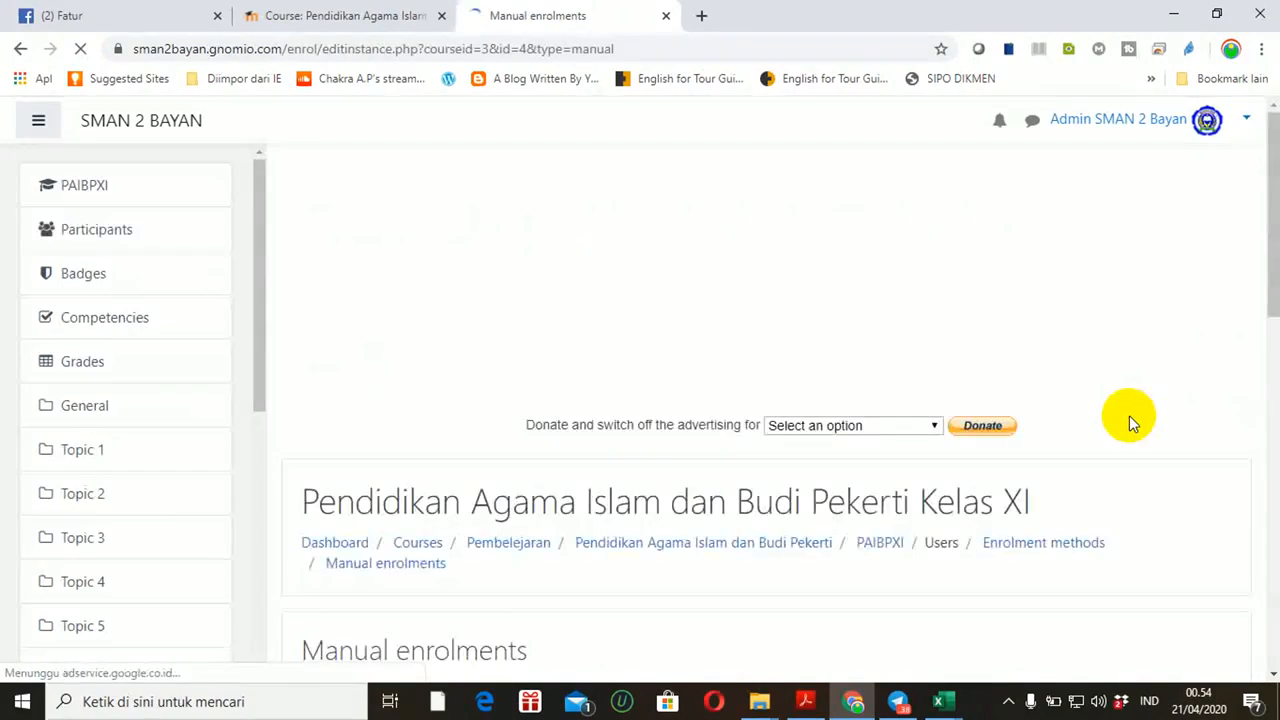
mouse_move(1266, 246)
mouse_down()
mouse_move(1268, 455)
mouse_move(1266, 265)
mouse_up()
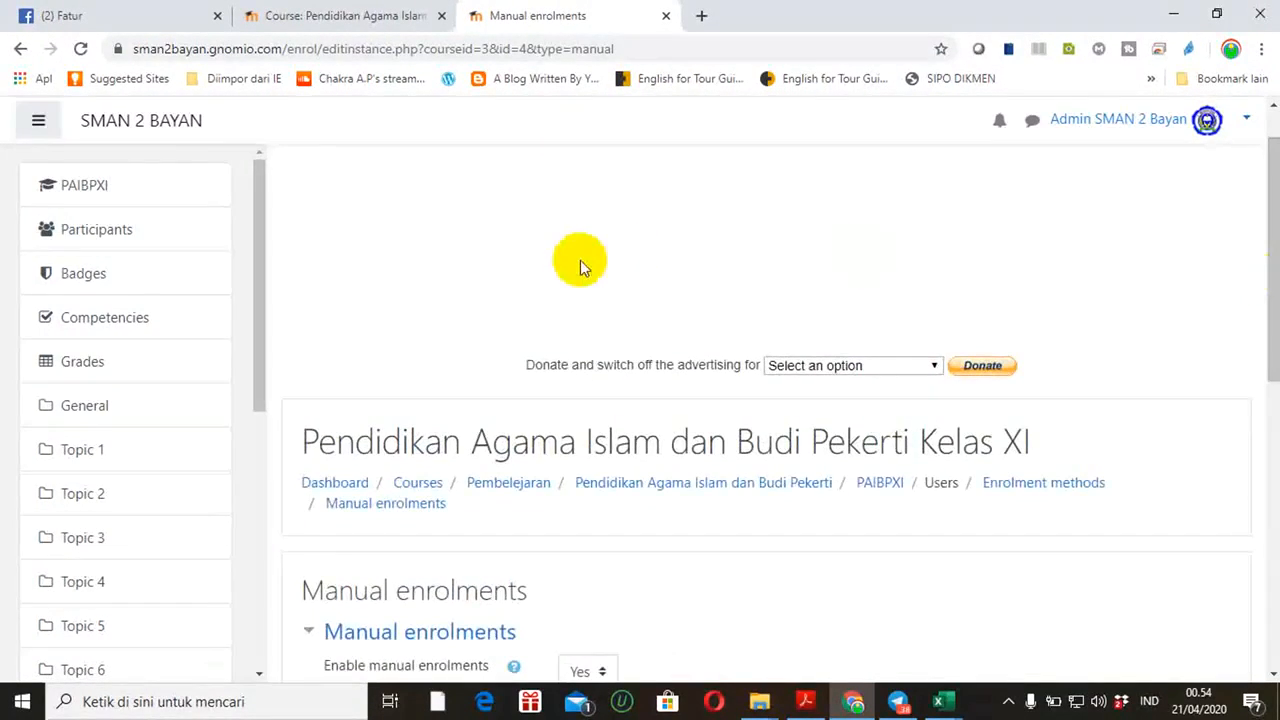
click(21, 49)
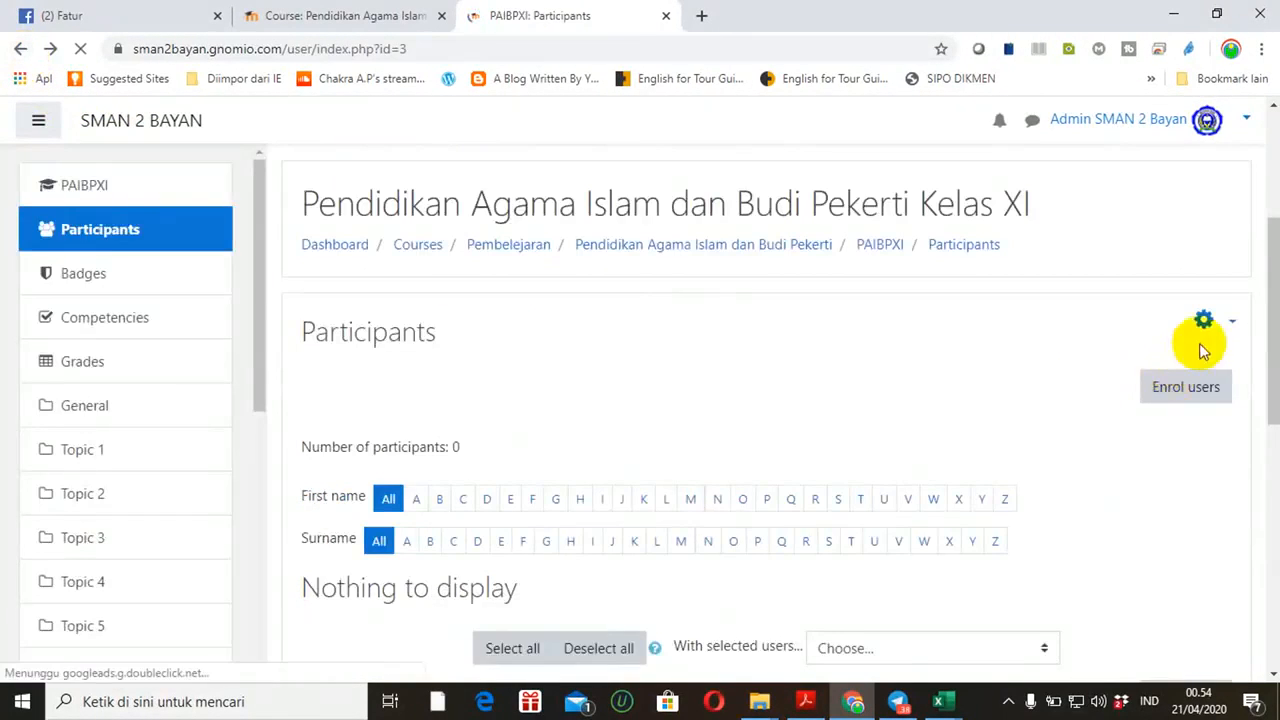
click(1234, 323)
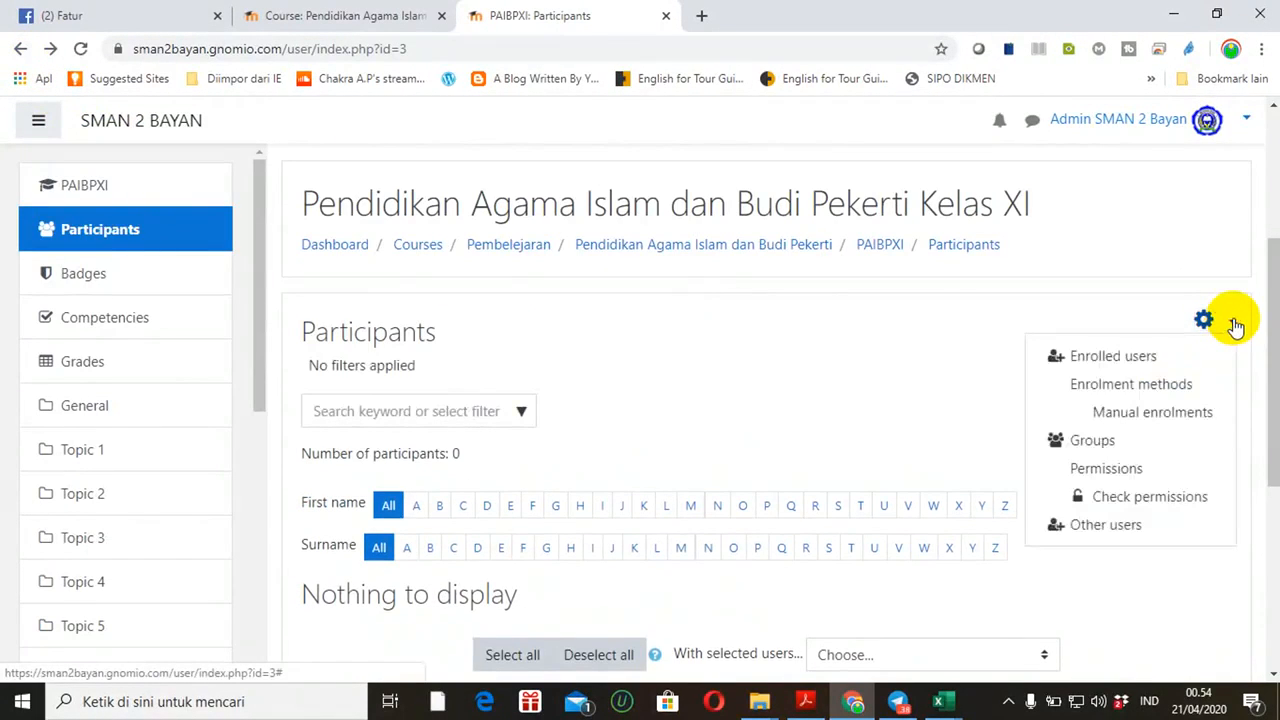
click(1110, 390)
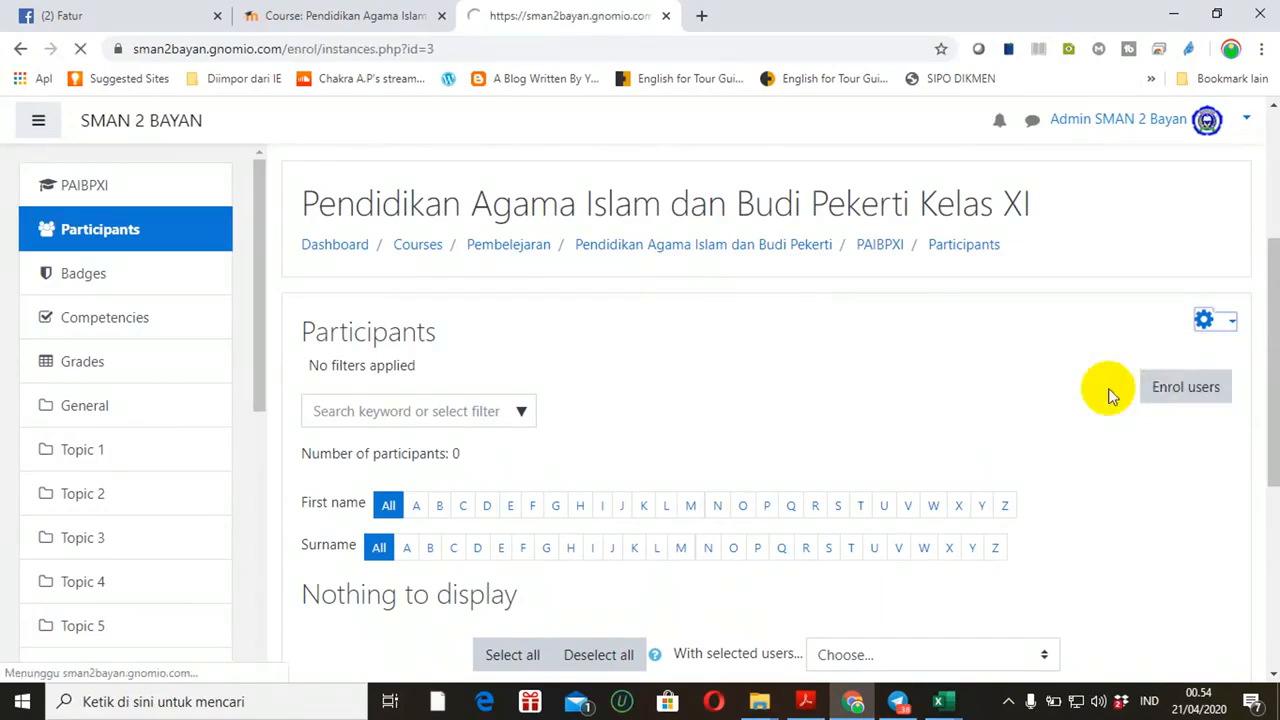
Open Kelas XI manual enrolment and search the not-enrolled users for '19'
drag(1260, 280, 1263, 422)
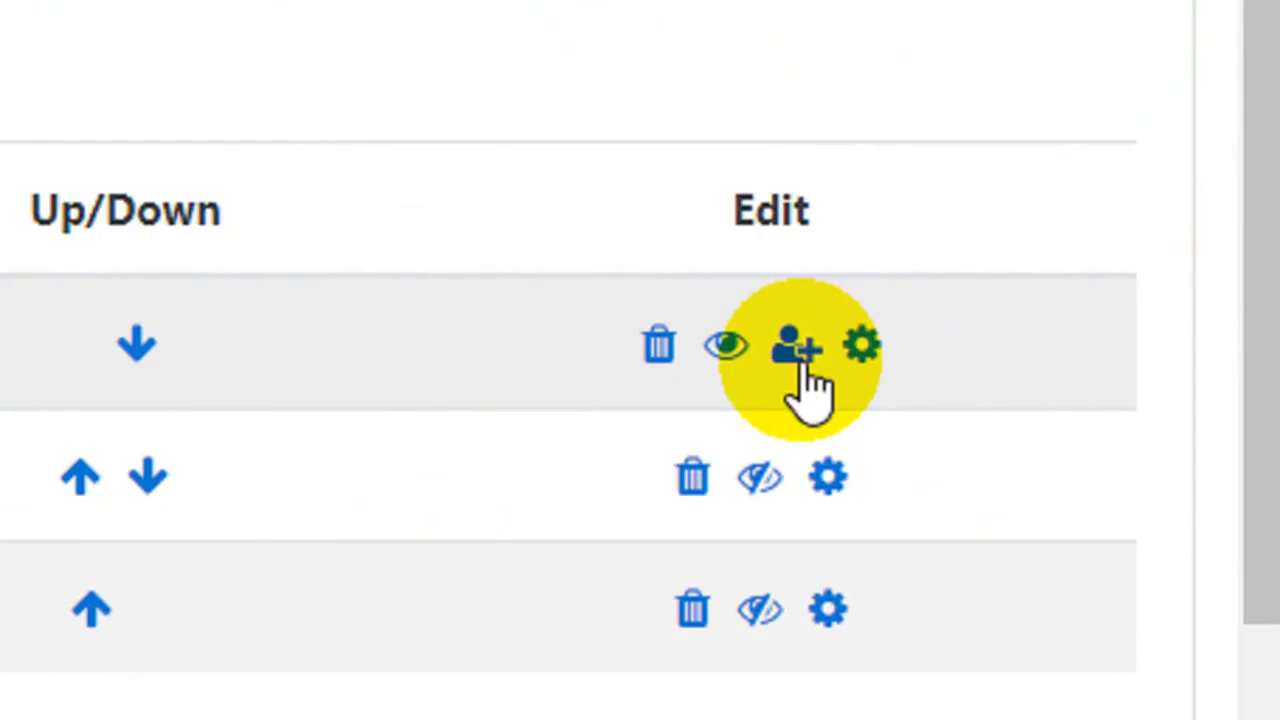
click(800, 364)
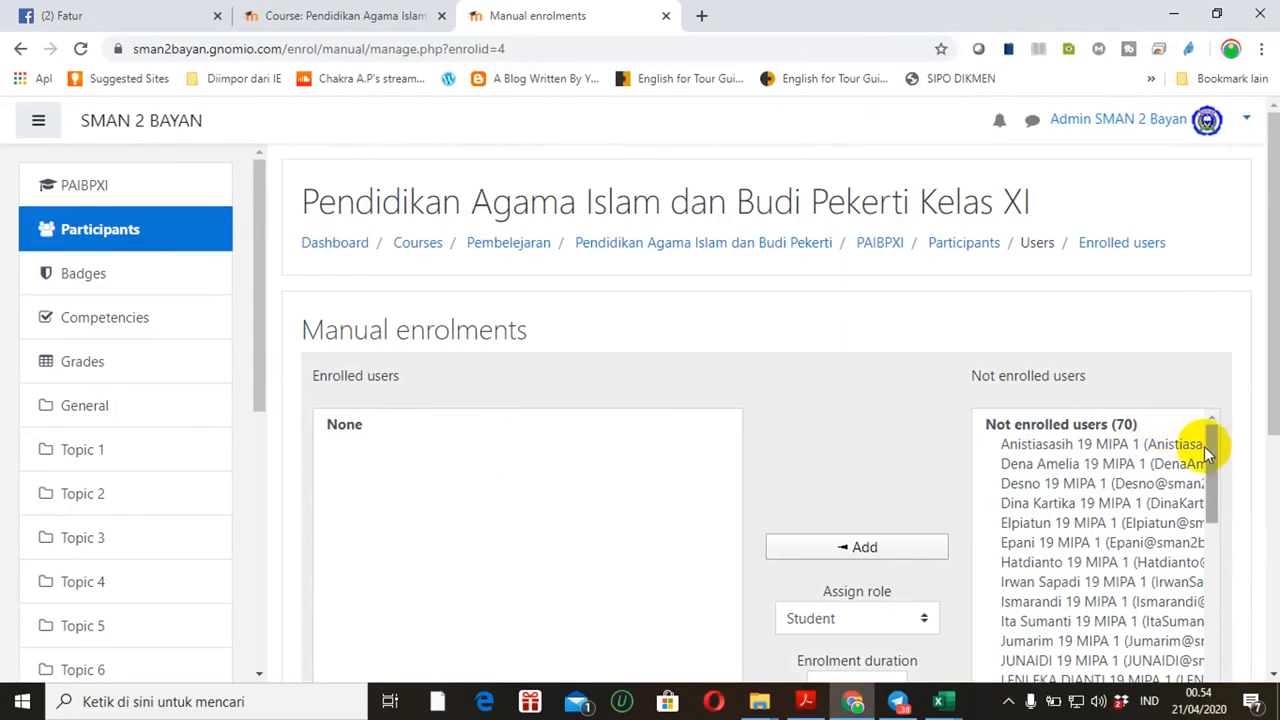
drag(1270, 390, 1276, 465)
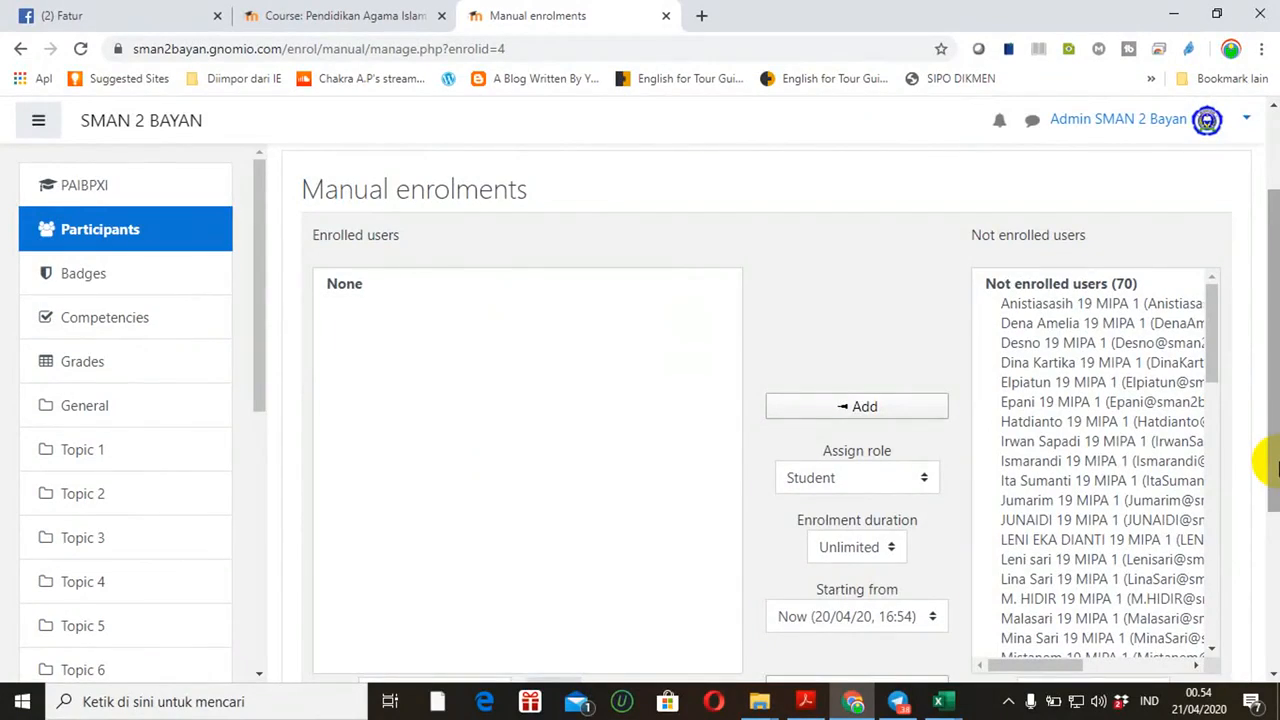
drag(1212, 343, 1229, 523)
drag(1275, 415, 1260, 509)
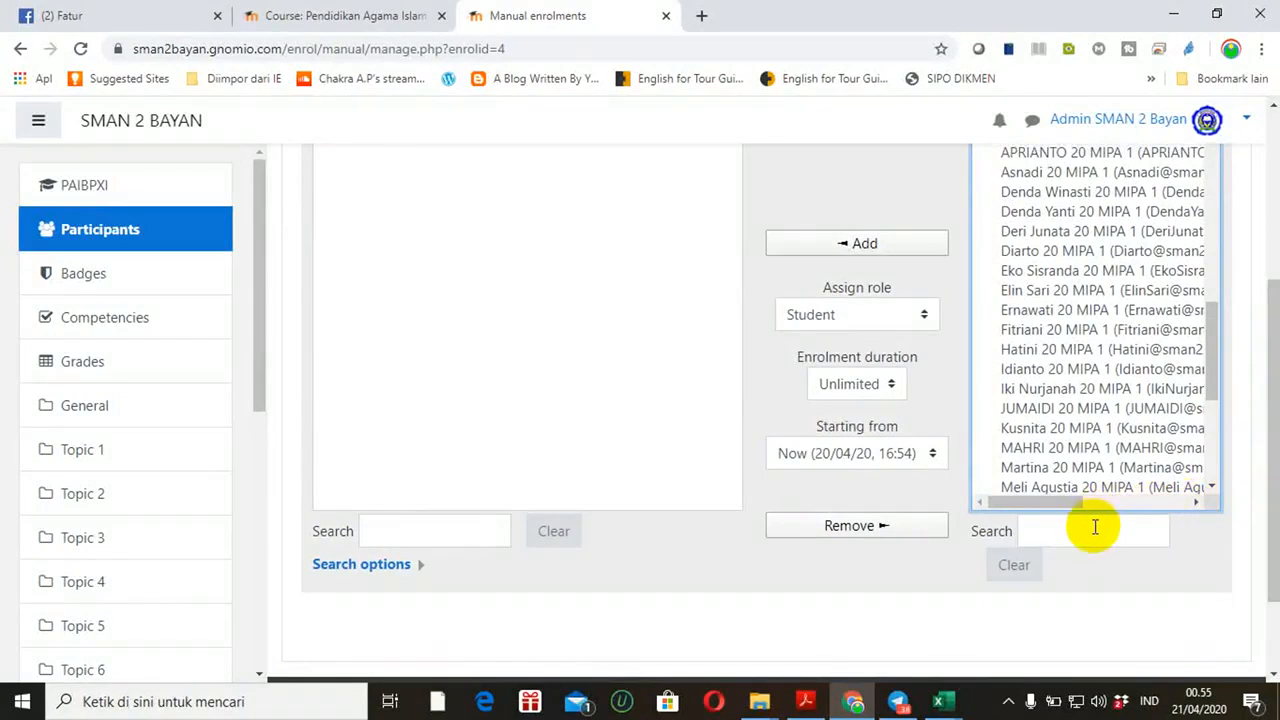
click(1094, 528)
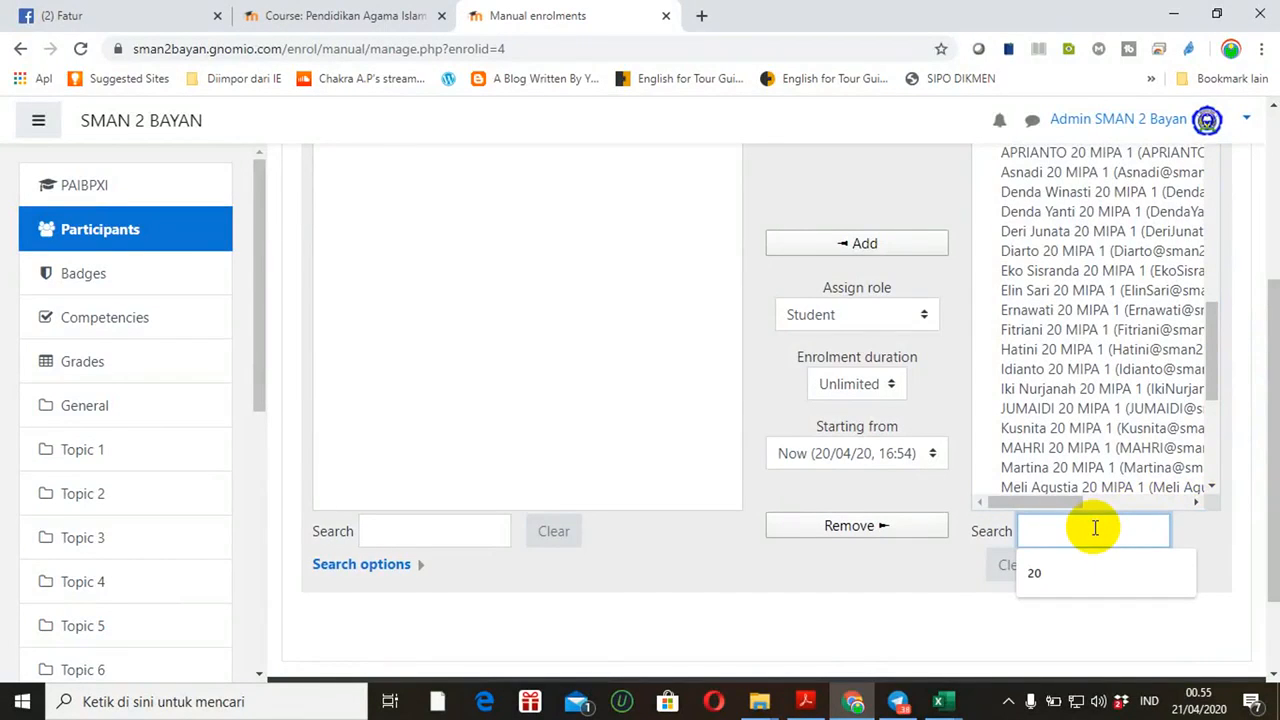
text(19)
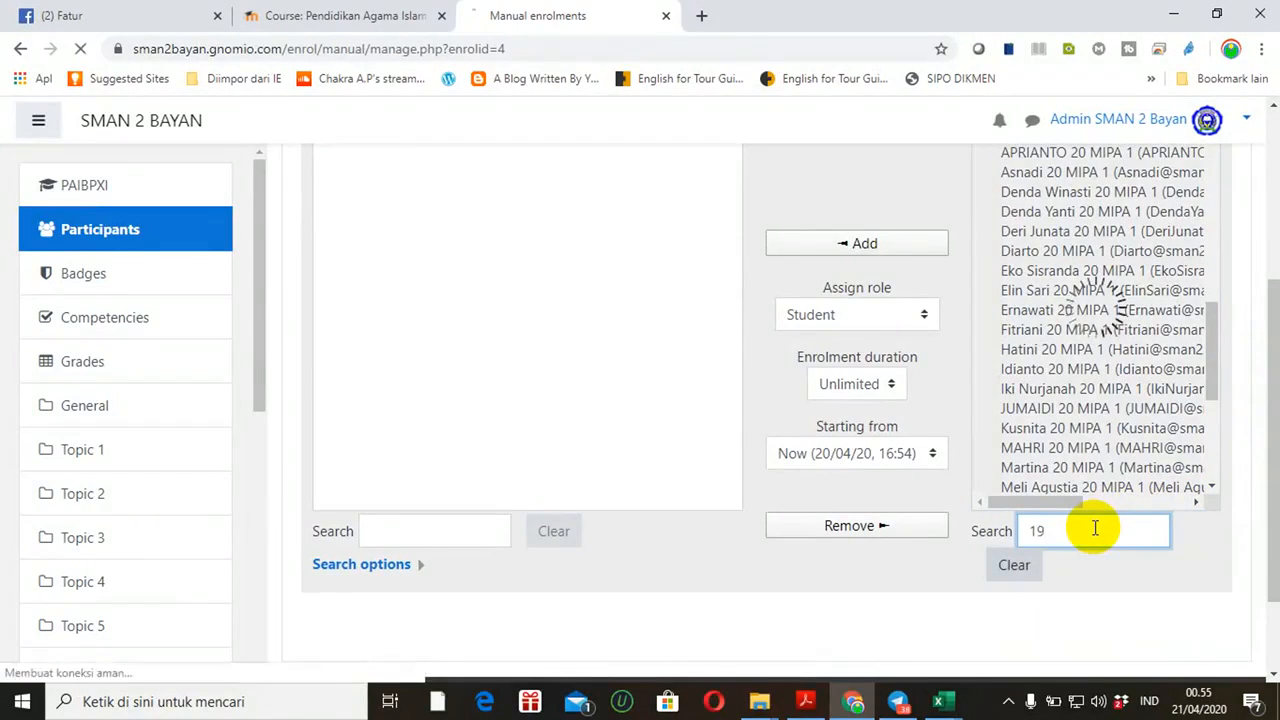
Select all 35 matching 19 MIPA 1 students and enrol them with the Student role
scroll(1094, 528, up, 3)
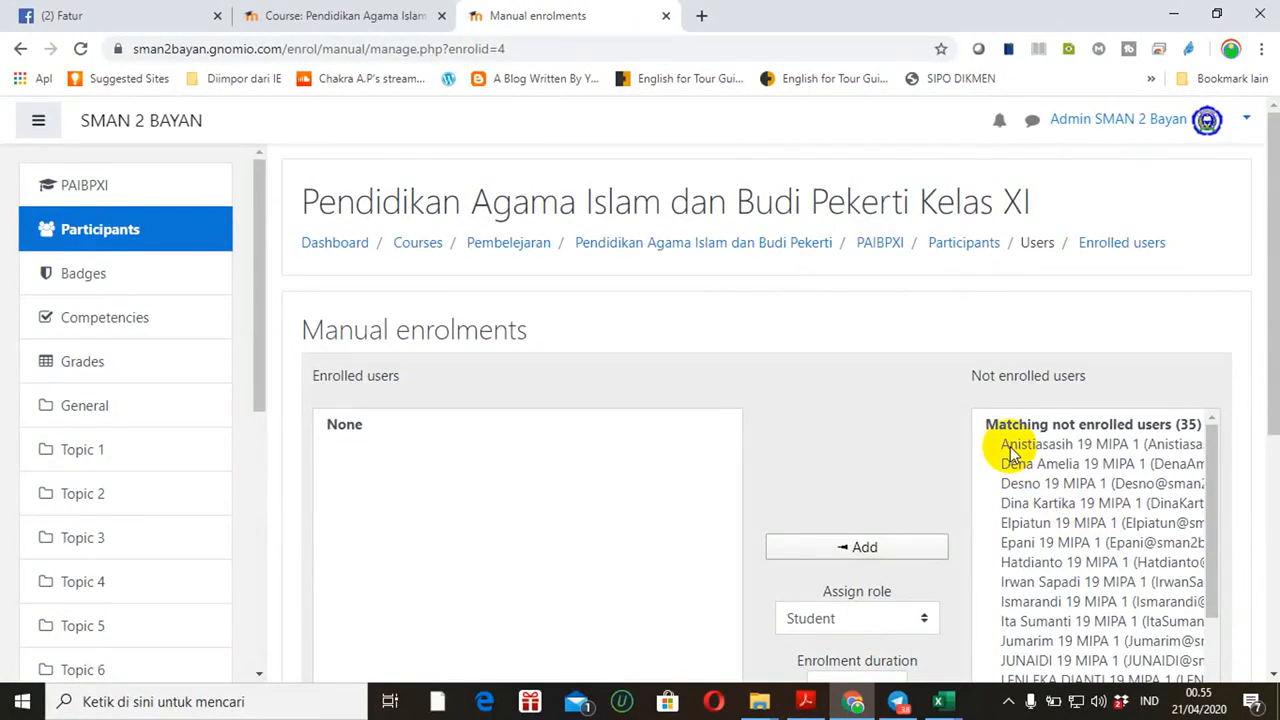
scroll(1257, 290, down, 1)
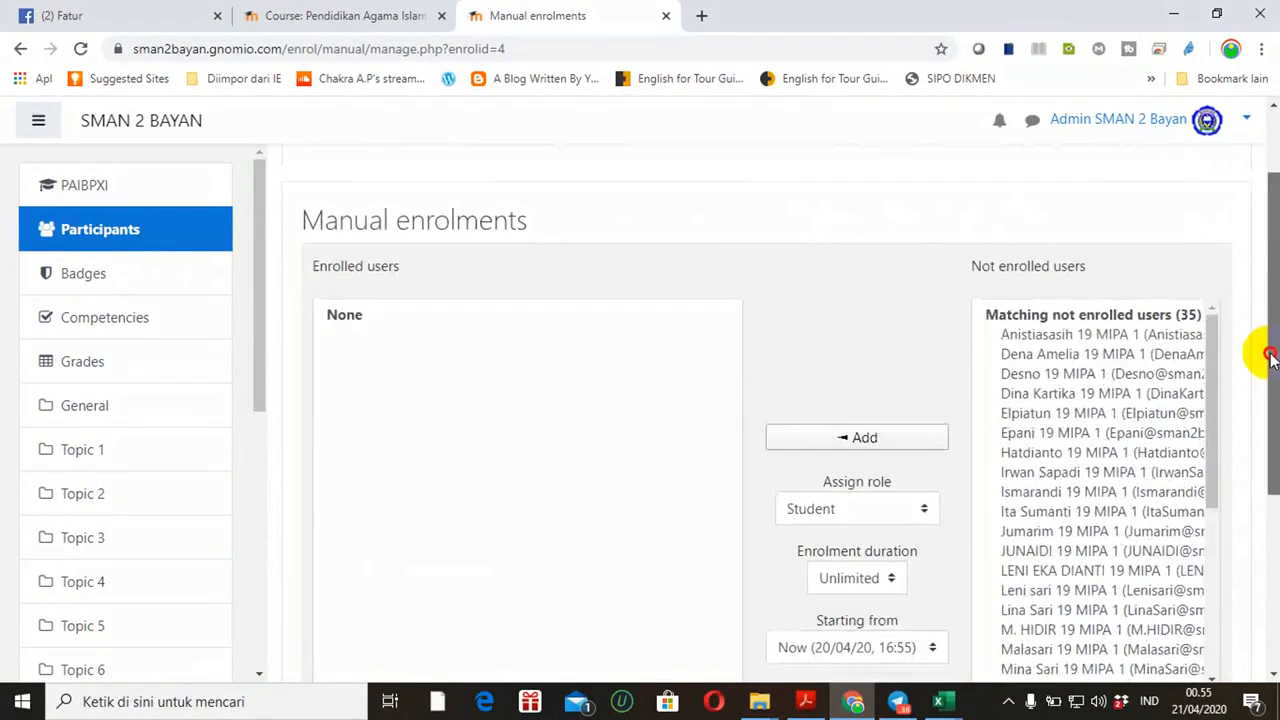
click(1038, 335)
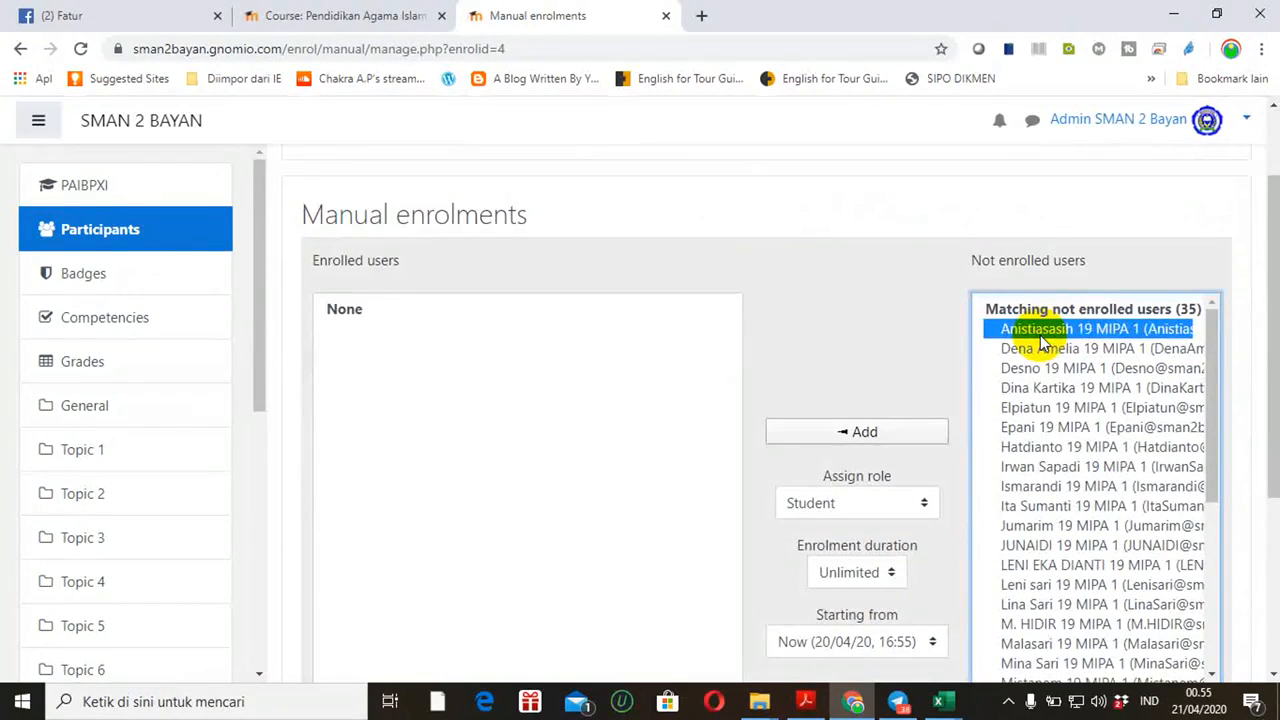
key(shift+Down)
key(shift+Down)
key(shift+Down)
key(shift+Down)
key(shift+Down)
key(shift+Down)
key(shift+Down)
key(shift+Down)
key(shift+Down)
key(shift+Down)
key(shift+Down)
key(shift+Down)
key(shift+Down)
key(shift+Down)
key(shift+Down)
key(shift+Down)
key(shift+Down)
key(shift+Down)
key(shift+Down)
key(shift+Down)
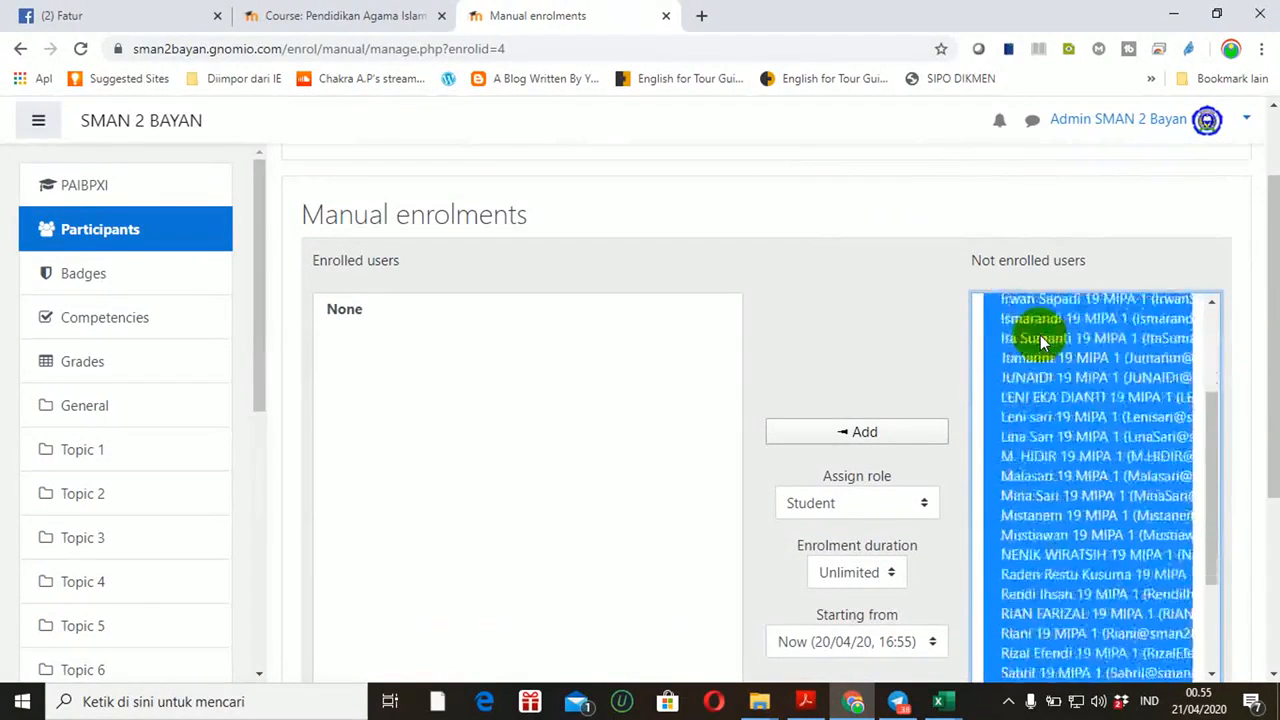
key(shift+Down)
key(shift+Down)
key(shift+Down)
key(shift+Down)
key(shift+Down)
key(shift+Down)
key(shift+Down)
key(shift+Down)
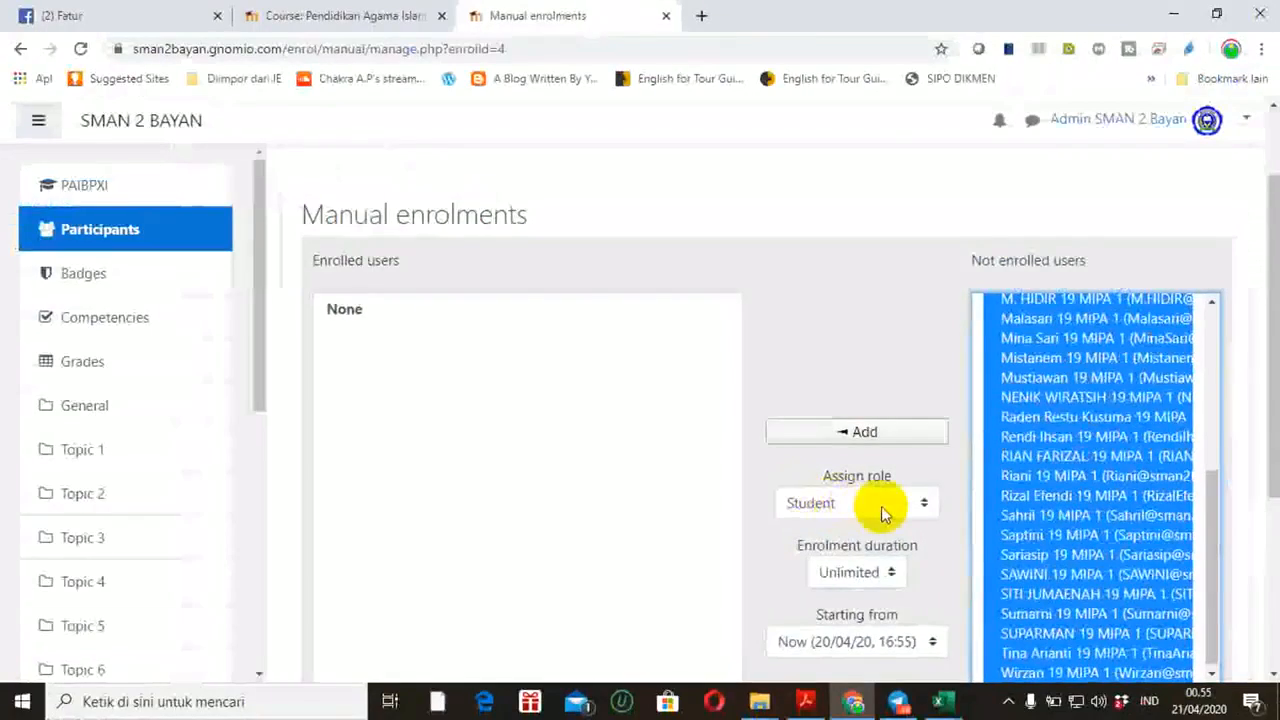
click(1030, 398)
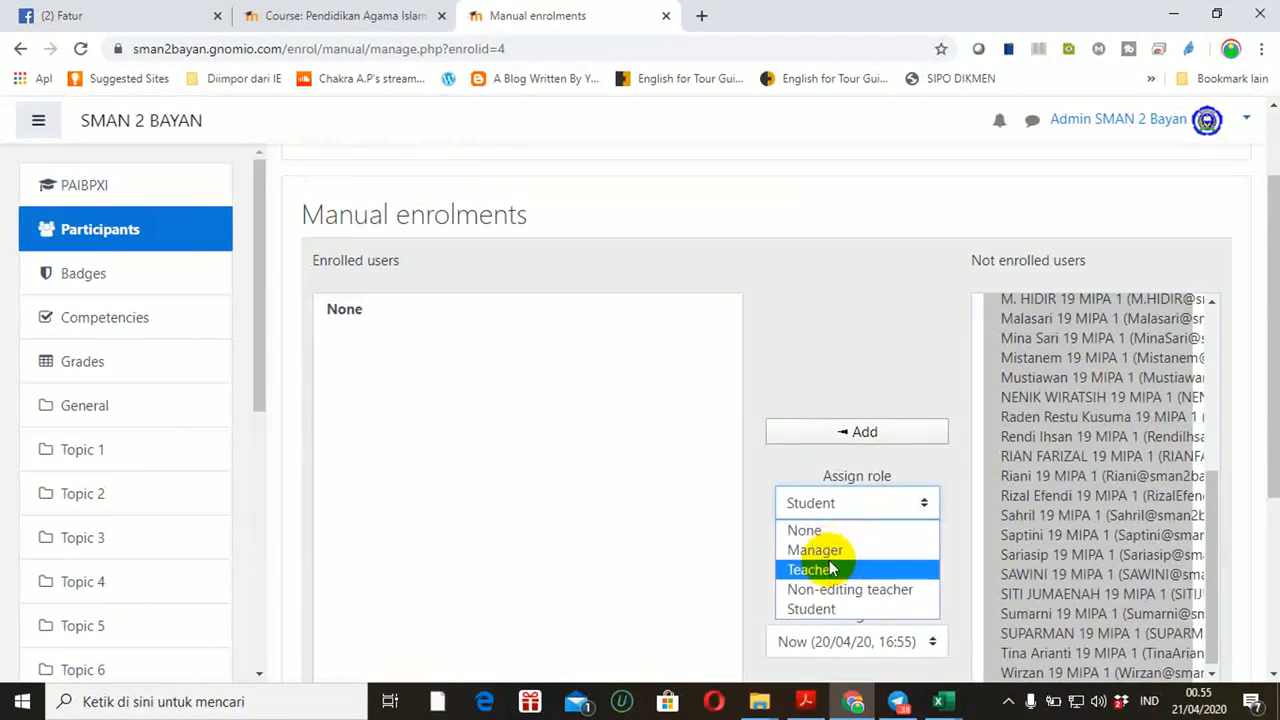
click(820, 608)
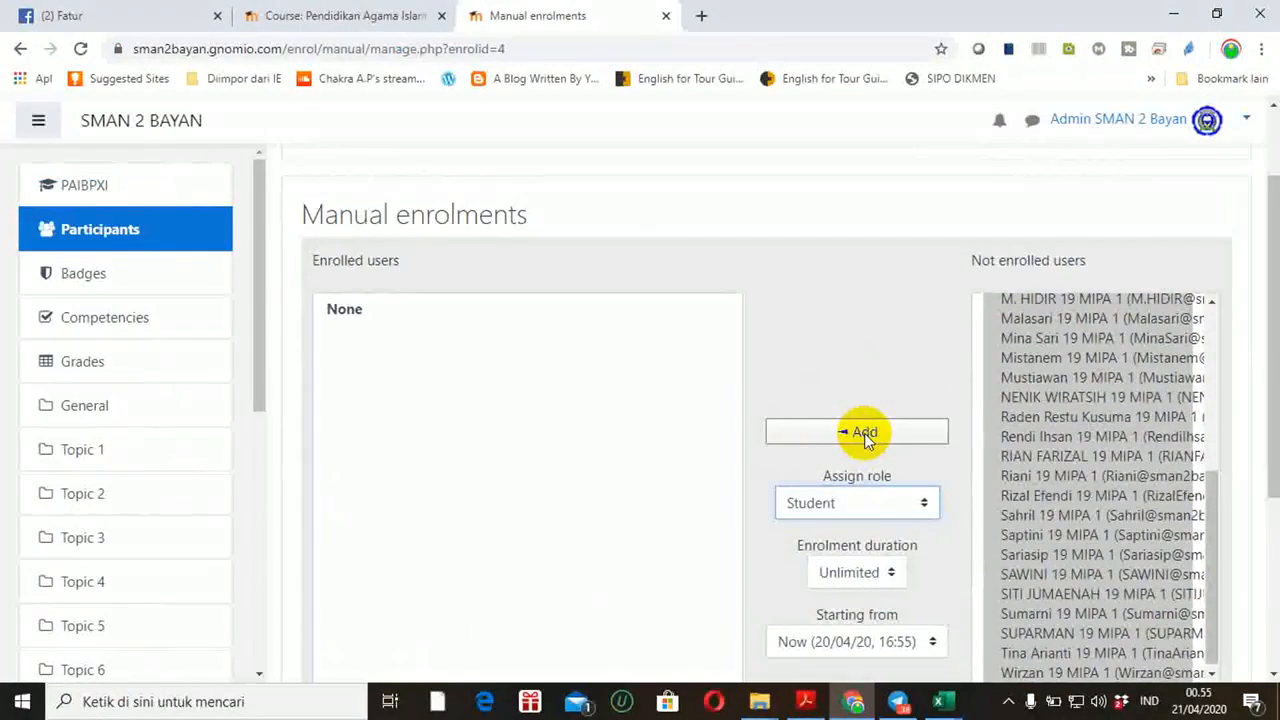
click(864, 433)
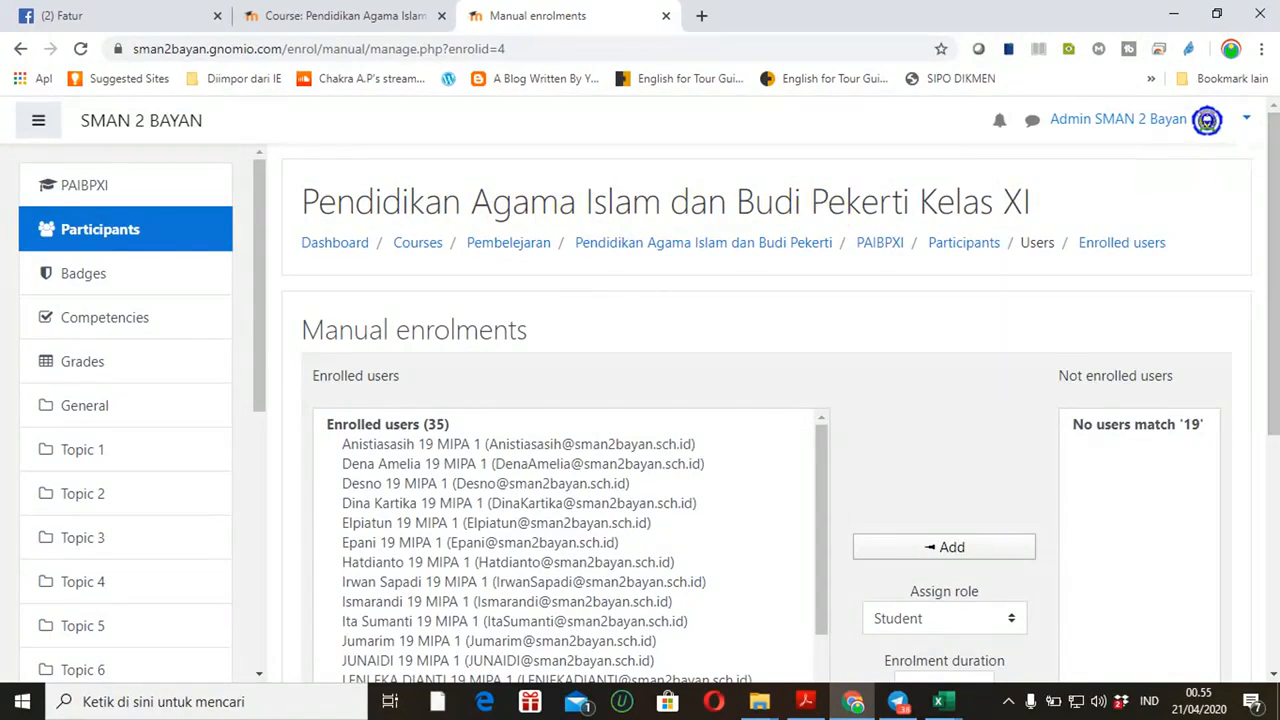
Review the 35 enrolled 19 MIPA 1 users in Kelas XI, then log out of the admin account
scroll(1262, 213, down, 4)
drag(1275, 415, 1275, 300)
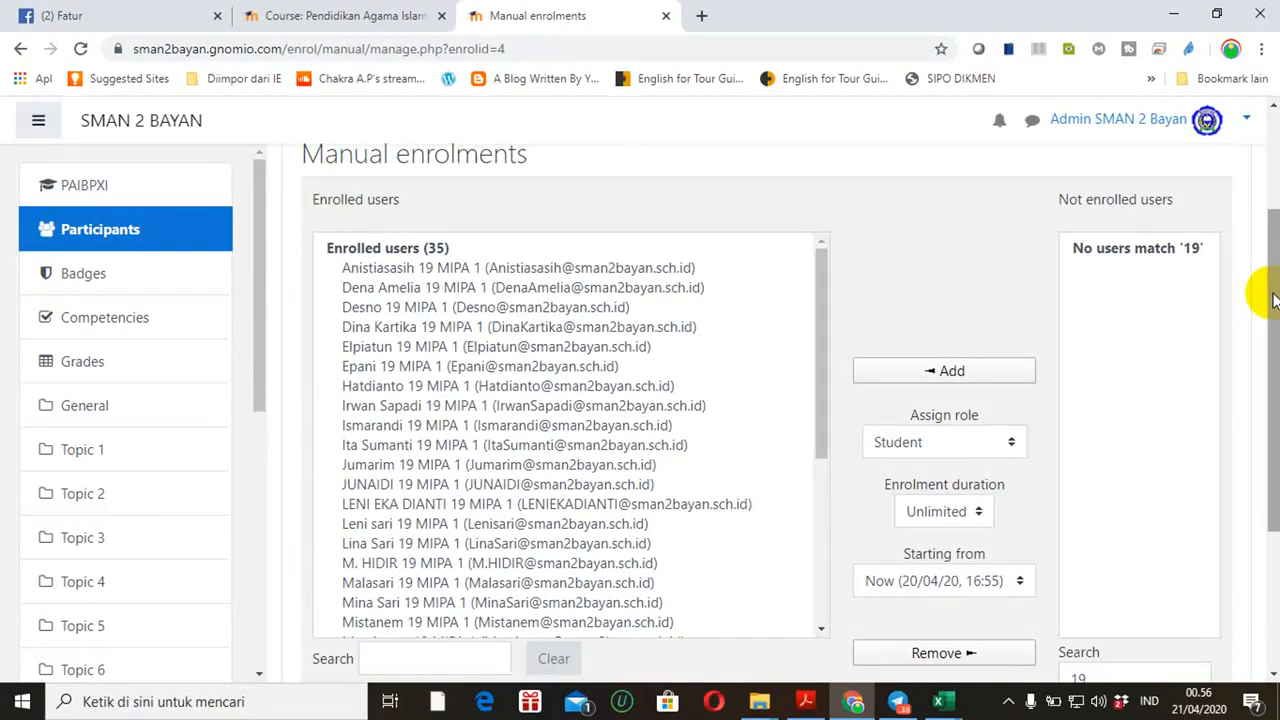
drag(1273, 300, 1270, 212)
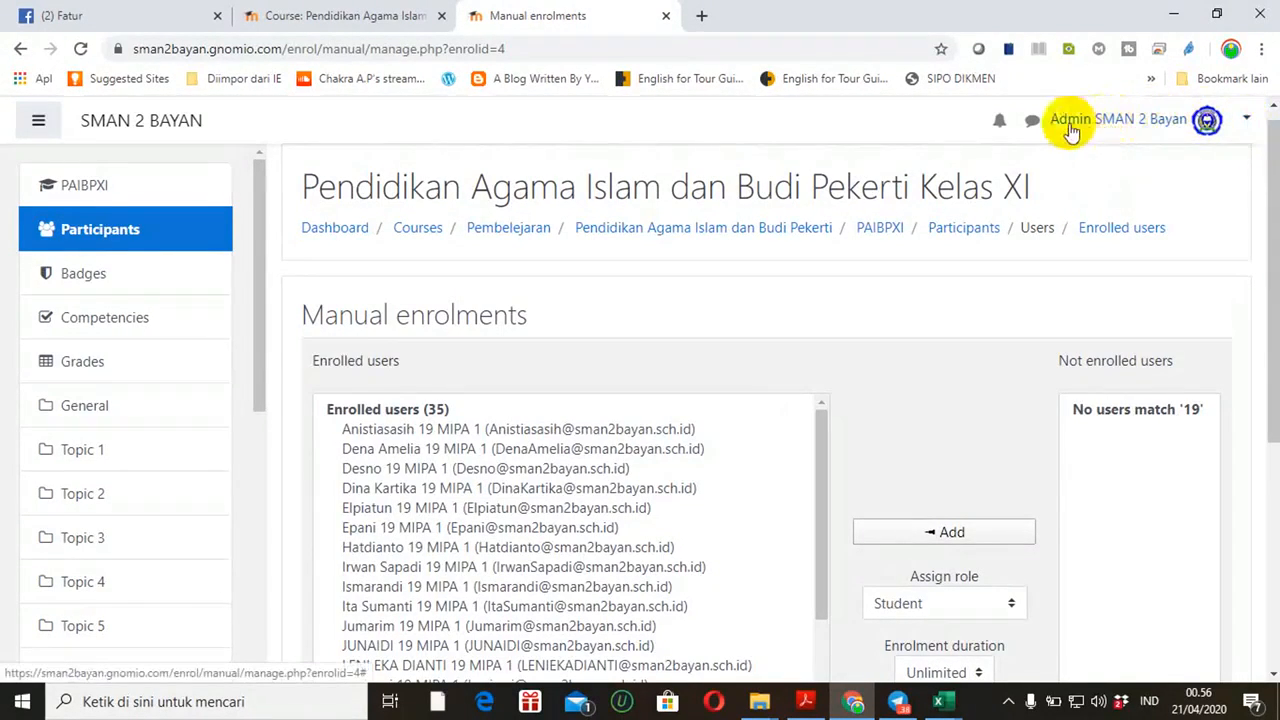
click(1248, 120)
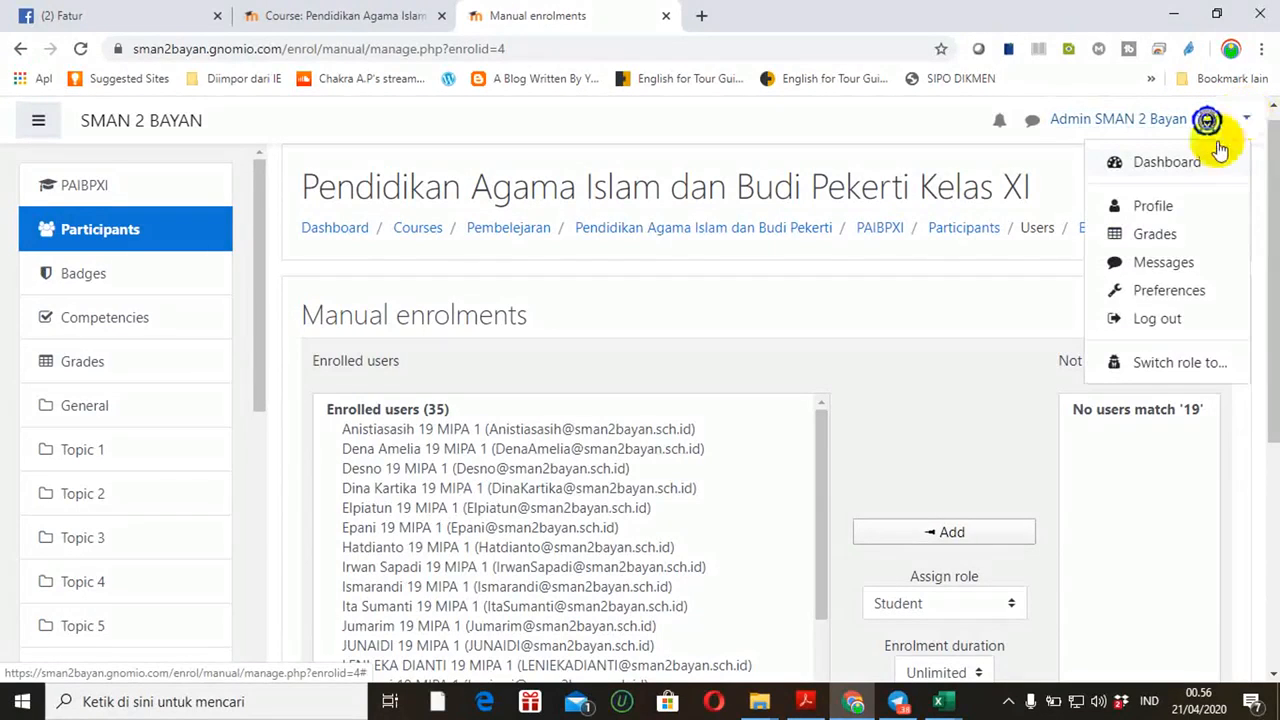
click(1150, 324)
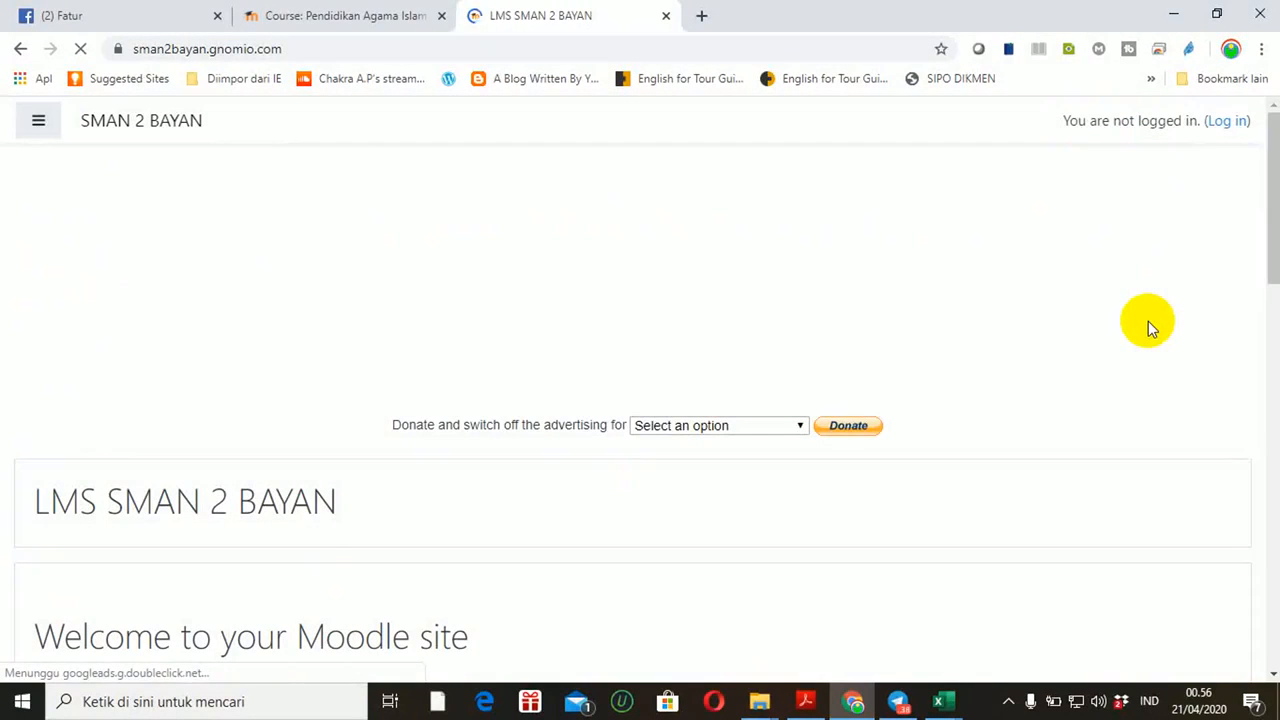
Check the first student's username and password in User Moodle.csv, then go to the Moodle login page
click(940, 700)
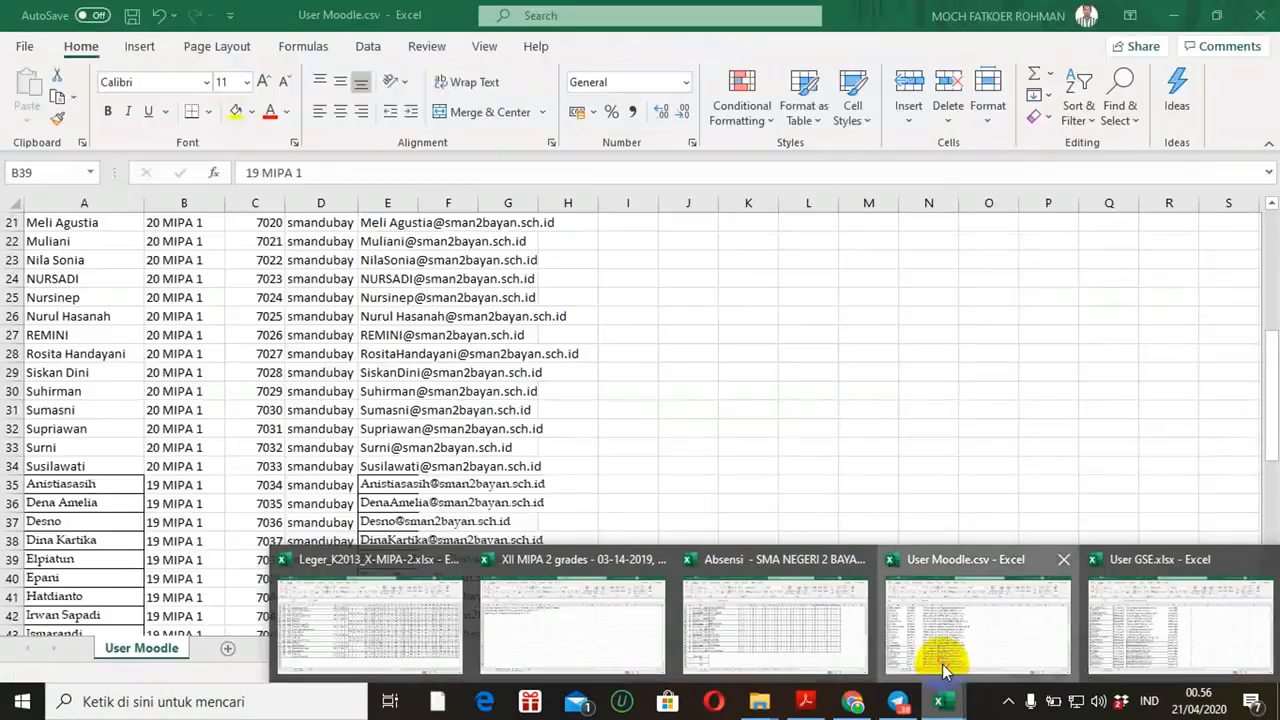
click(940, 663)
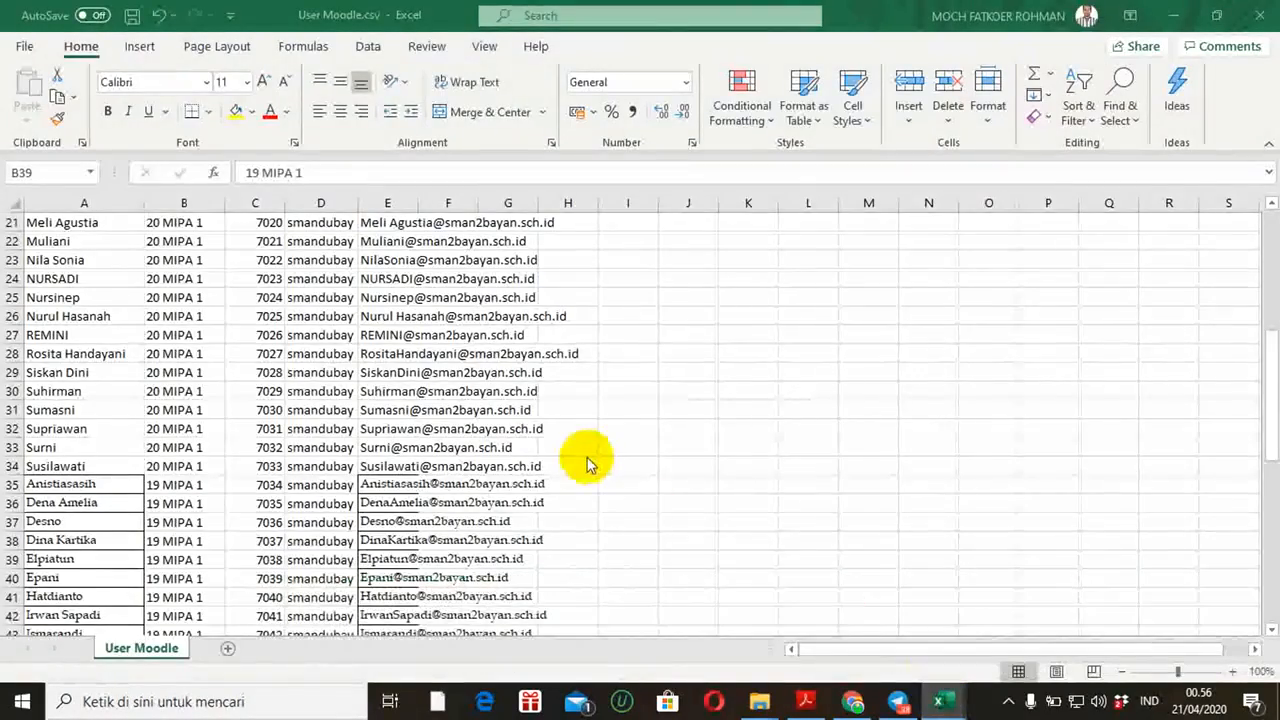
drag(1272, 398, 1266, 226)
click(271, 241)
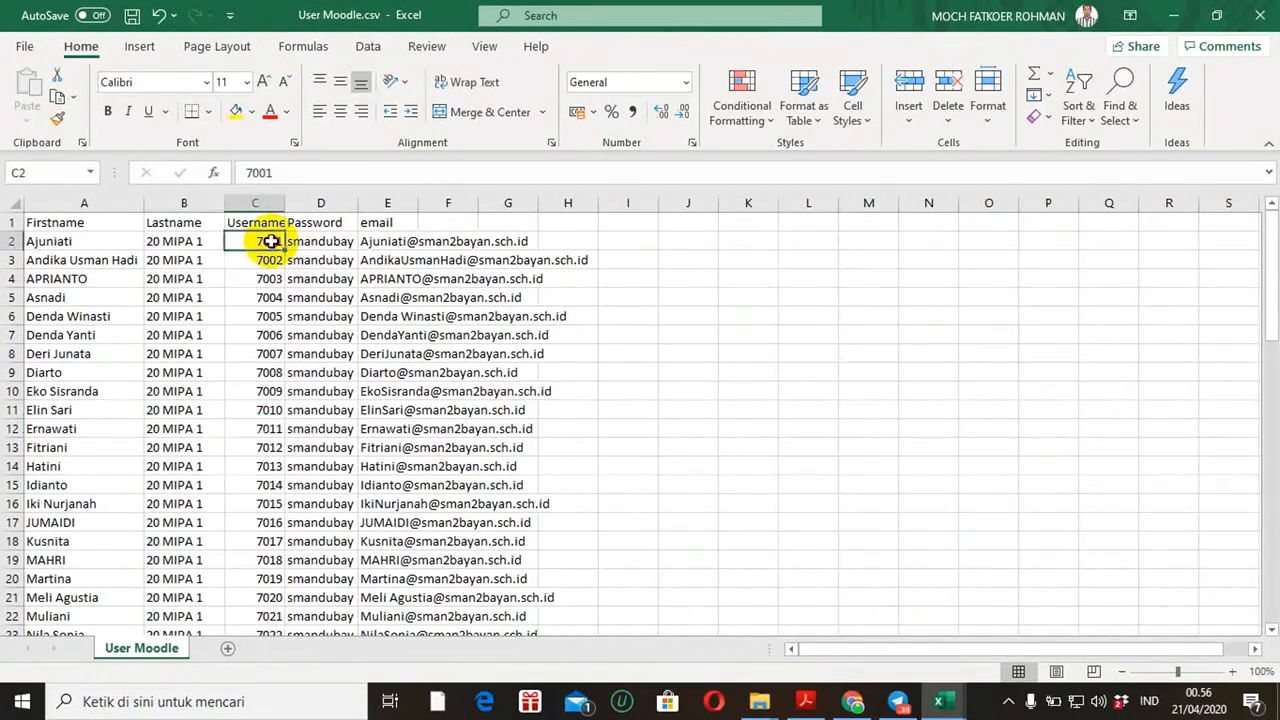
click(320, 243)
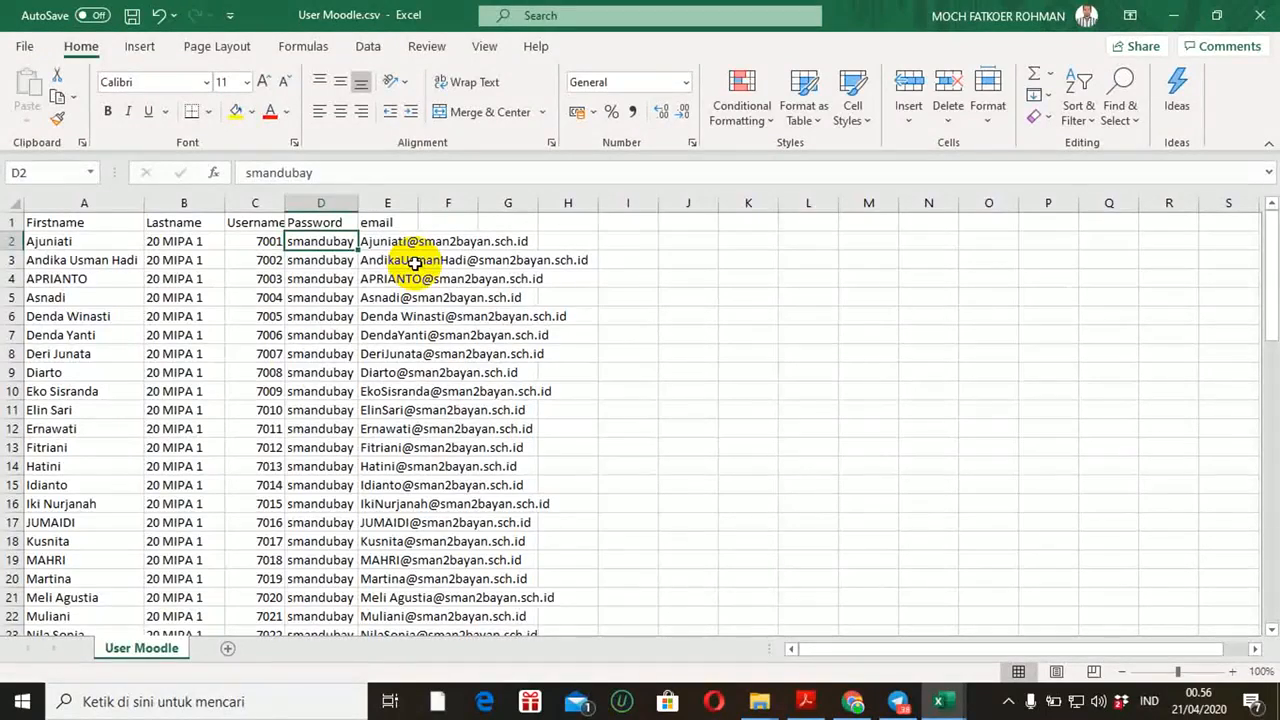
click(855, 700)
click(1220, 124)
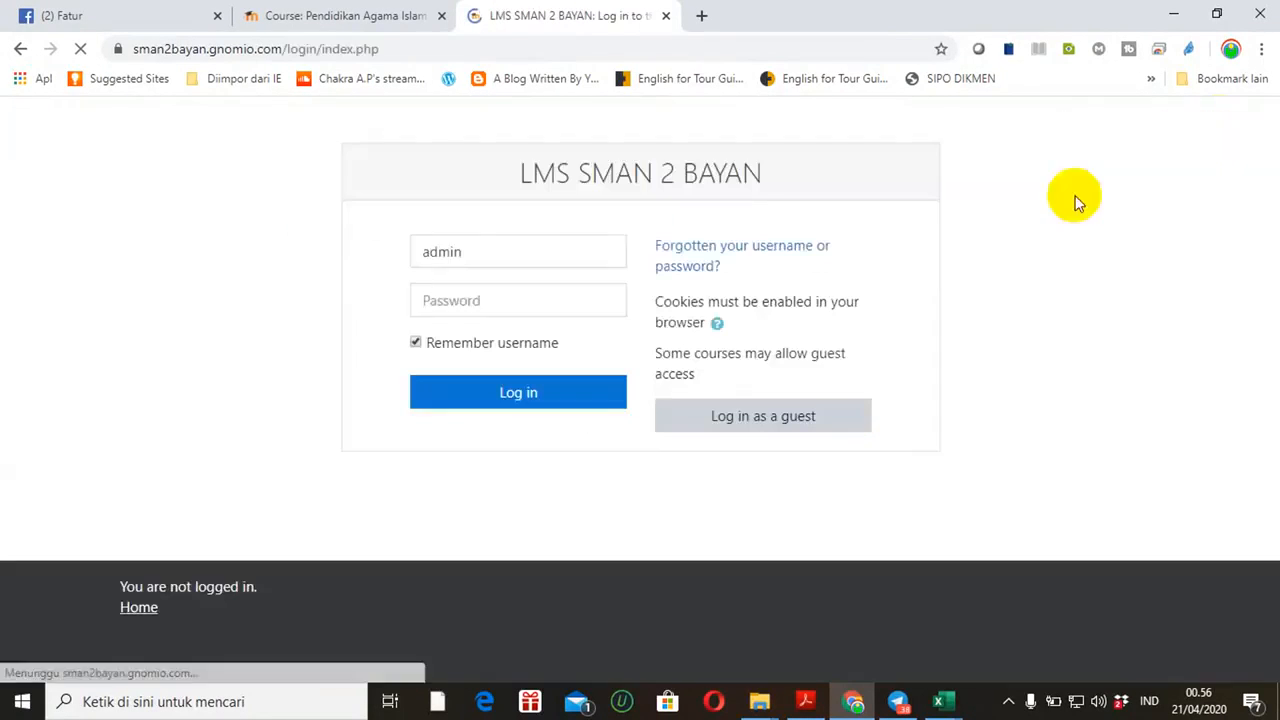
Replace the autofilled credentials with the first student's username and password and log in
click(542, 262)
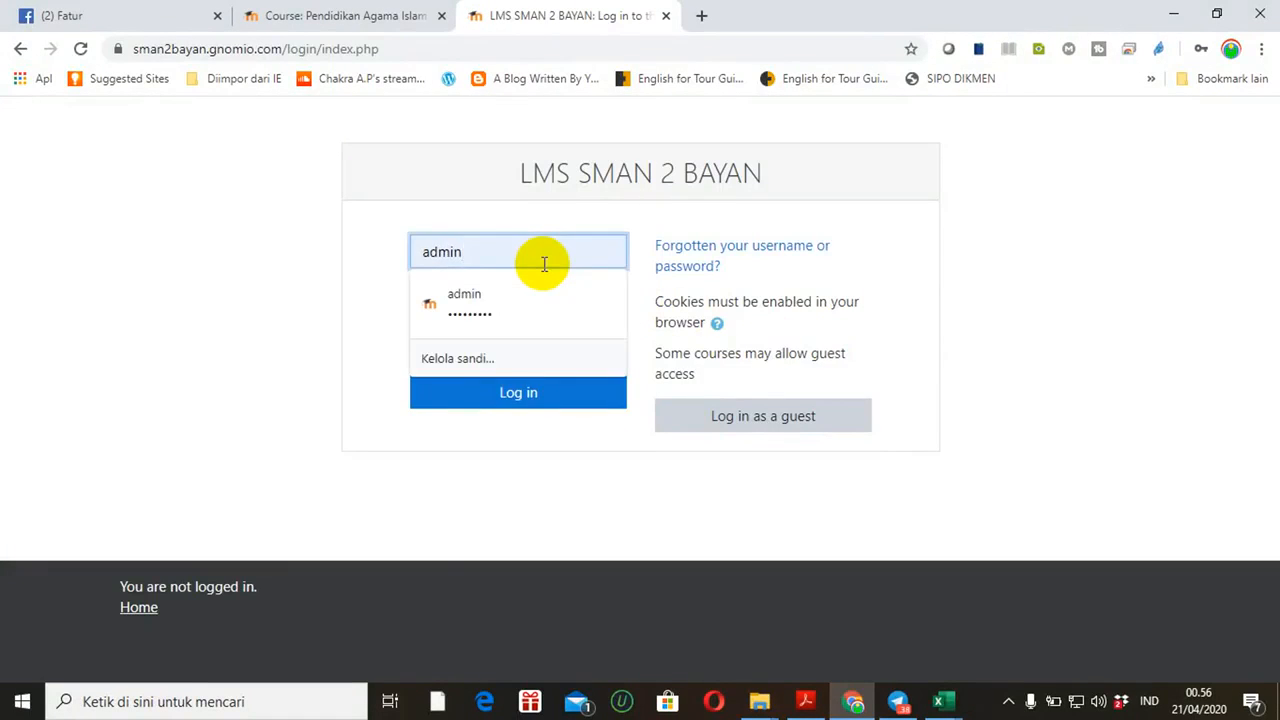
key(BackSpace)
key(BackSpace)
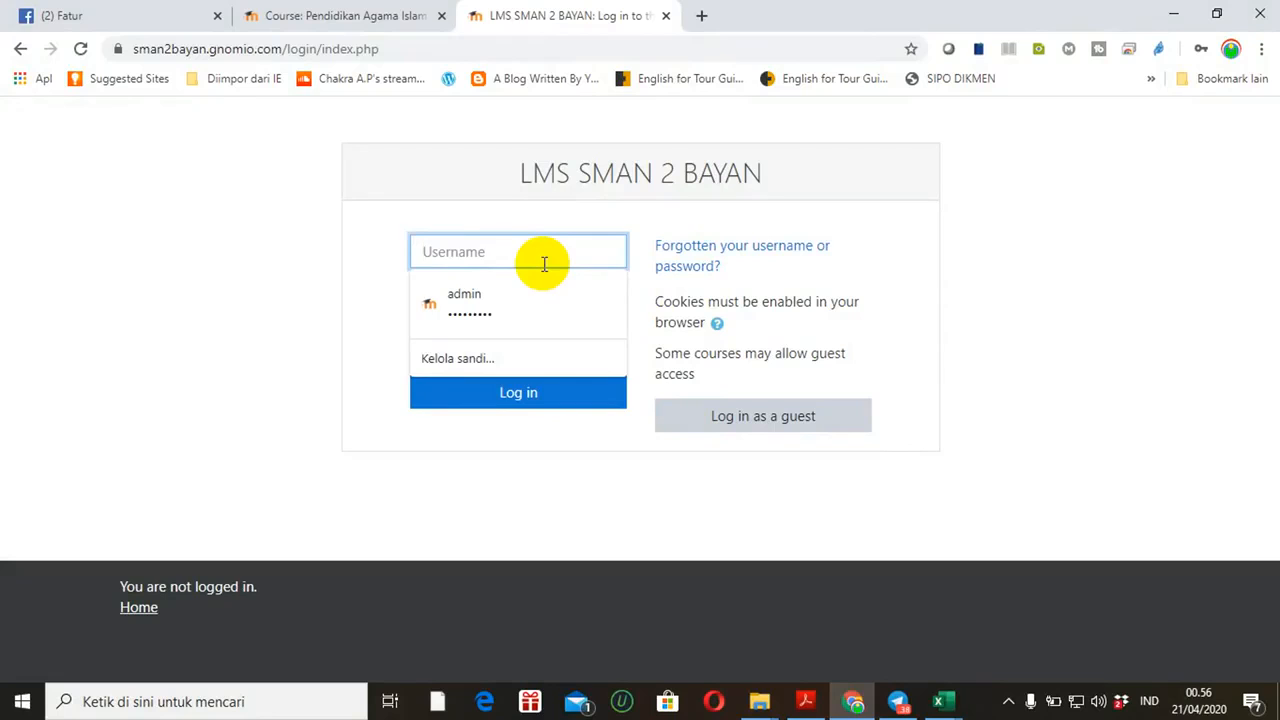
text(7001)
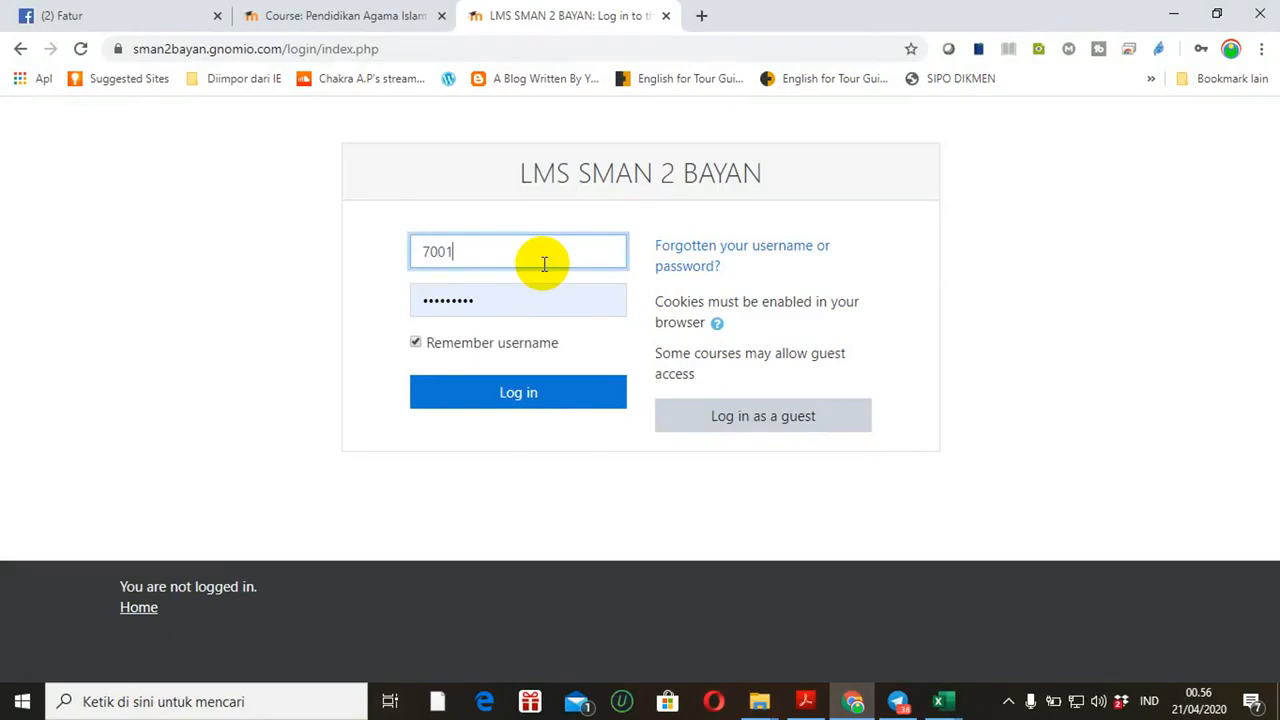
click(523, 298)
key(BackSpace)
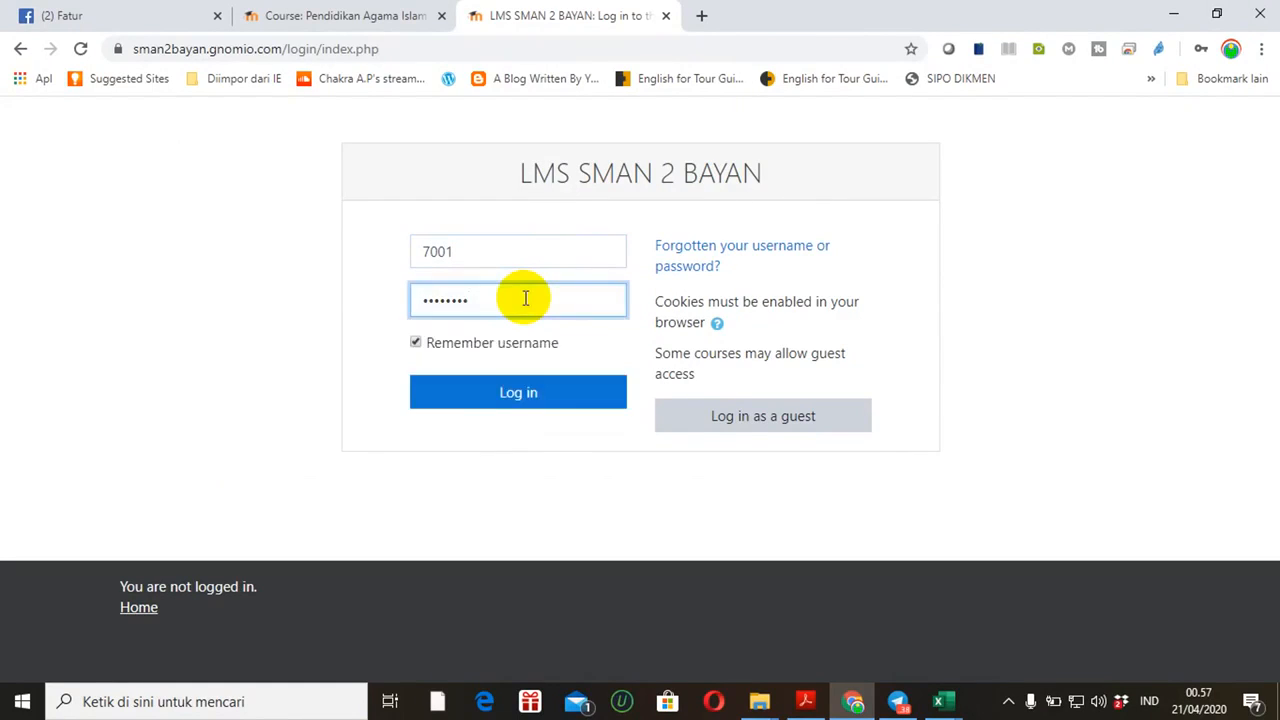
key(BackSpace)
key(BackSpace)
key(BackSpace)
key(BackSpace)
text(1)
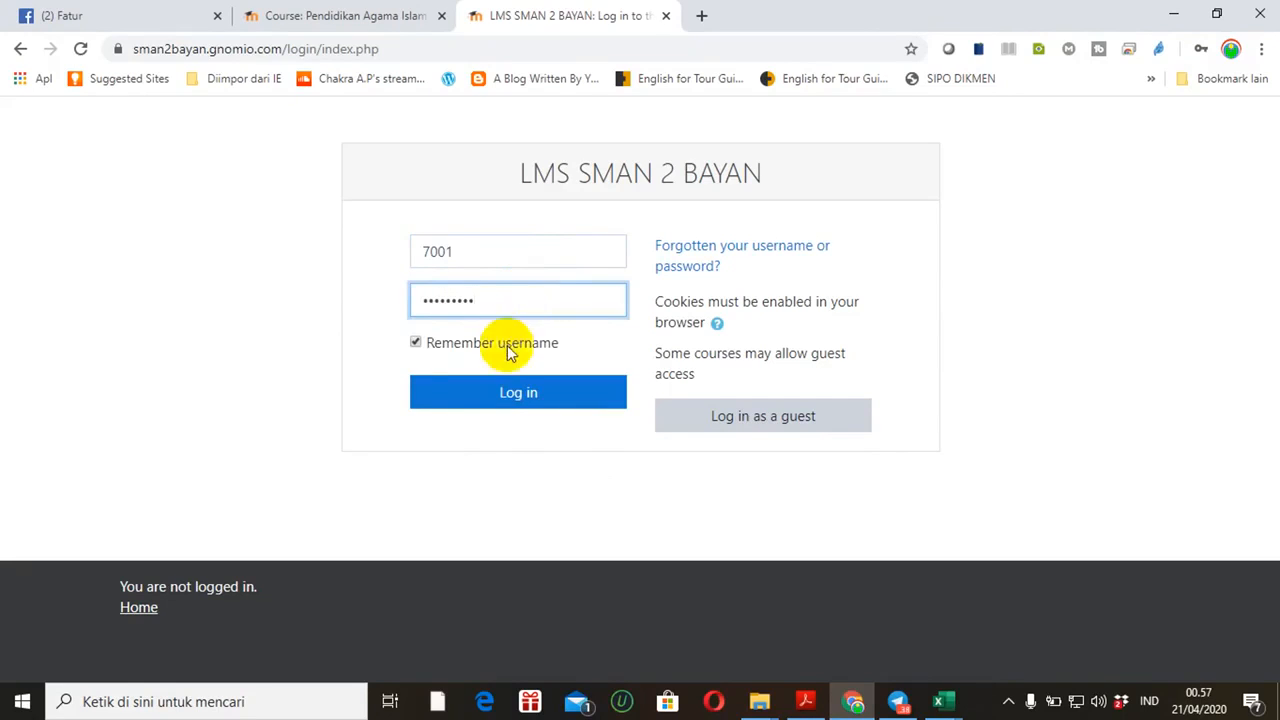
click(506, 400)
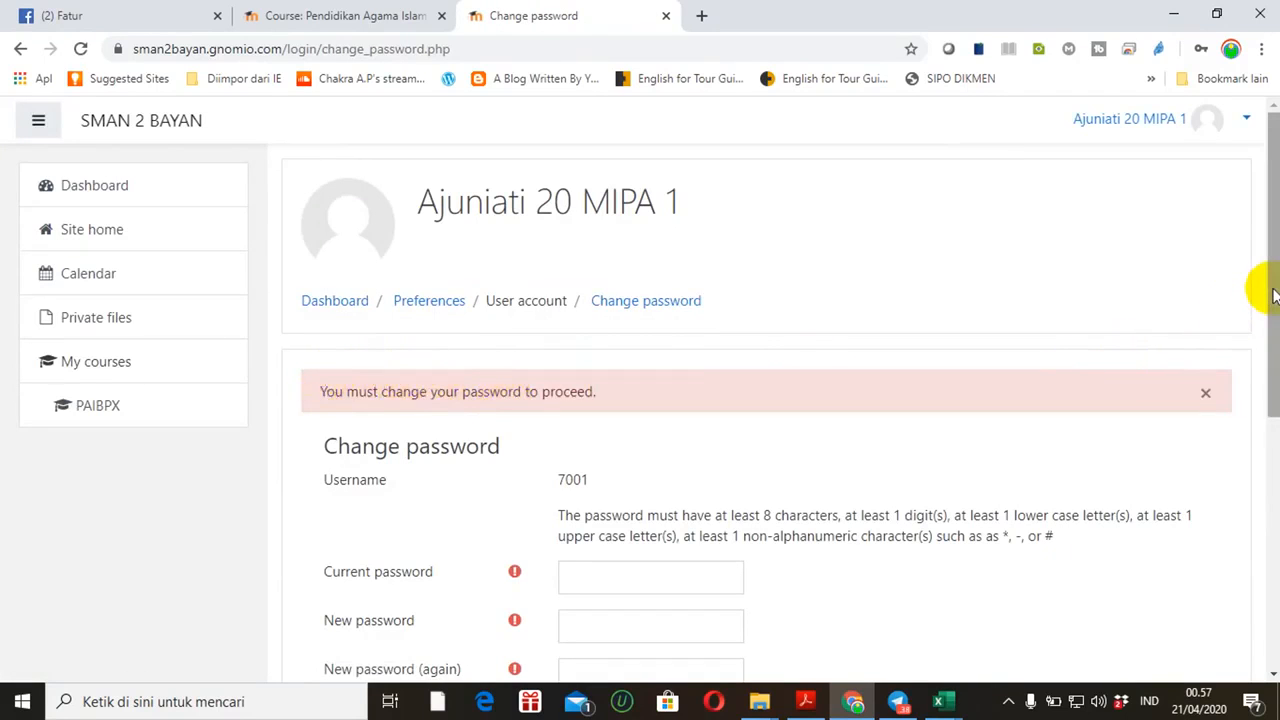
Enter the student's current password and a new password twice, save, and dismiss the browser's password prompt
drag(1273, 289, 1273, 334)
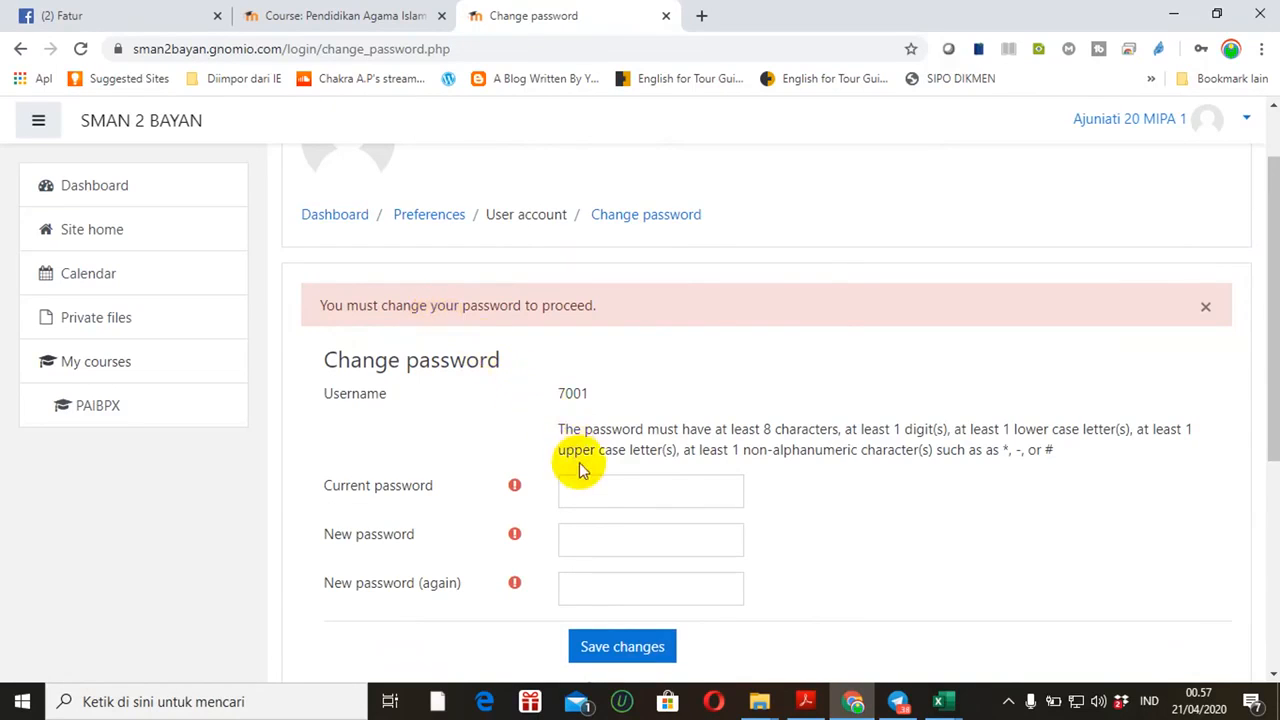
click(589, 488)
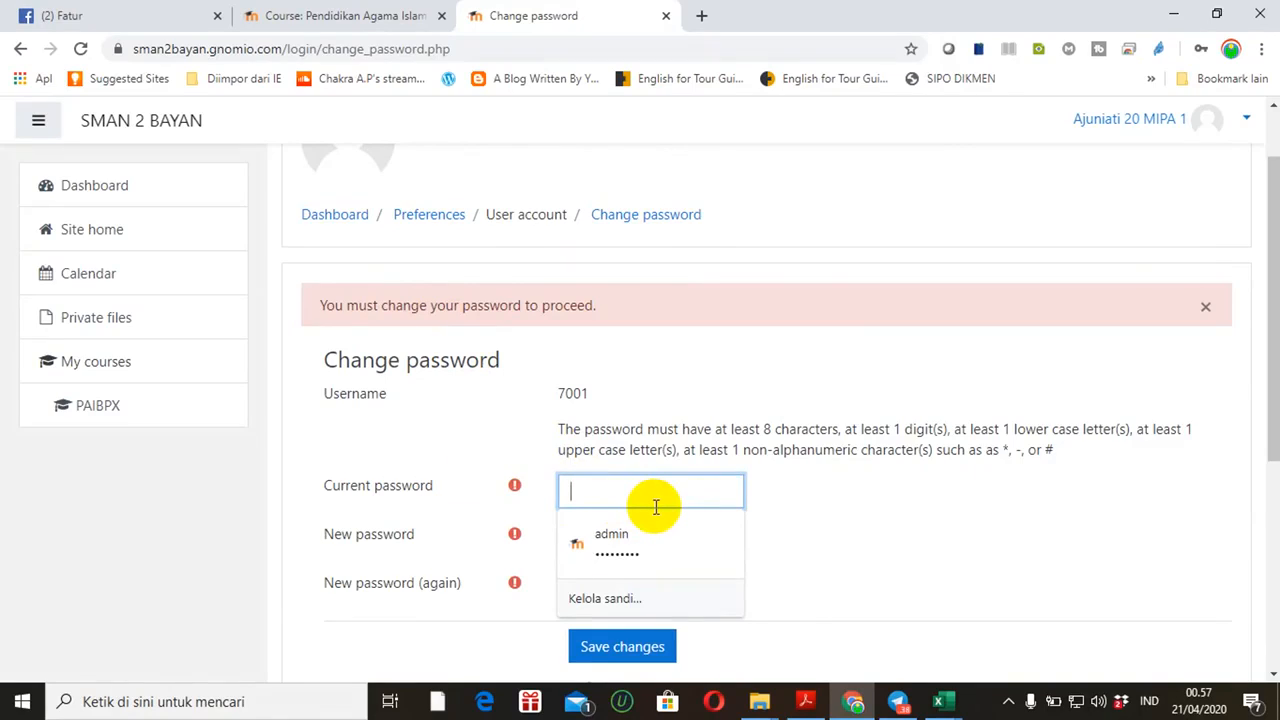
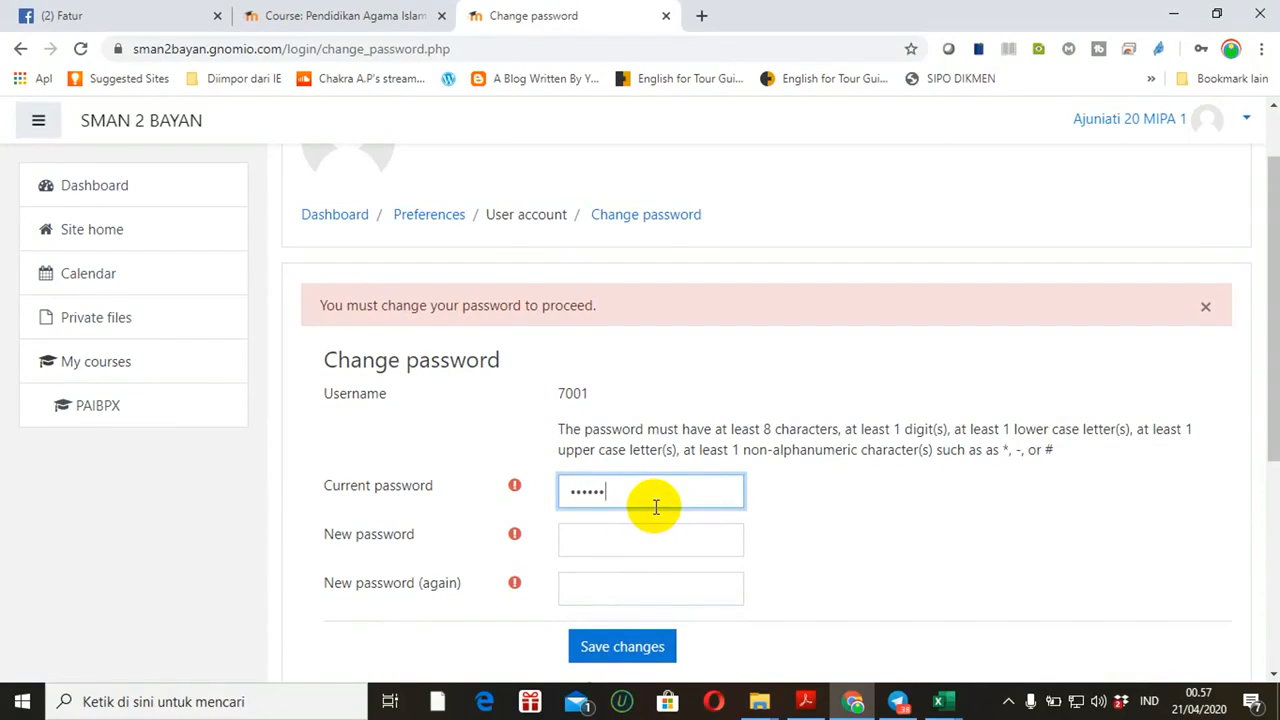
key(BackSpace)
key(BackSpace)
key(BackSpace)
click(644, 534)
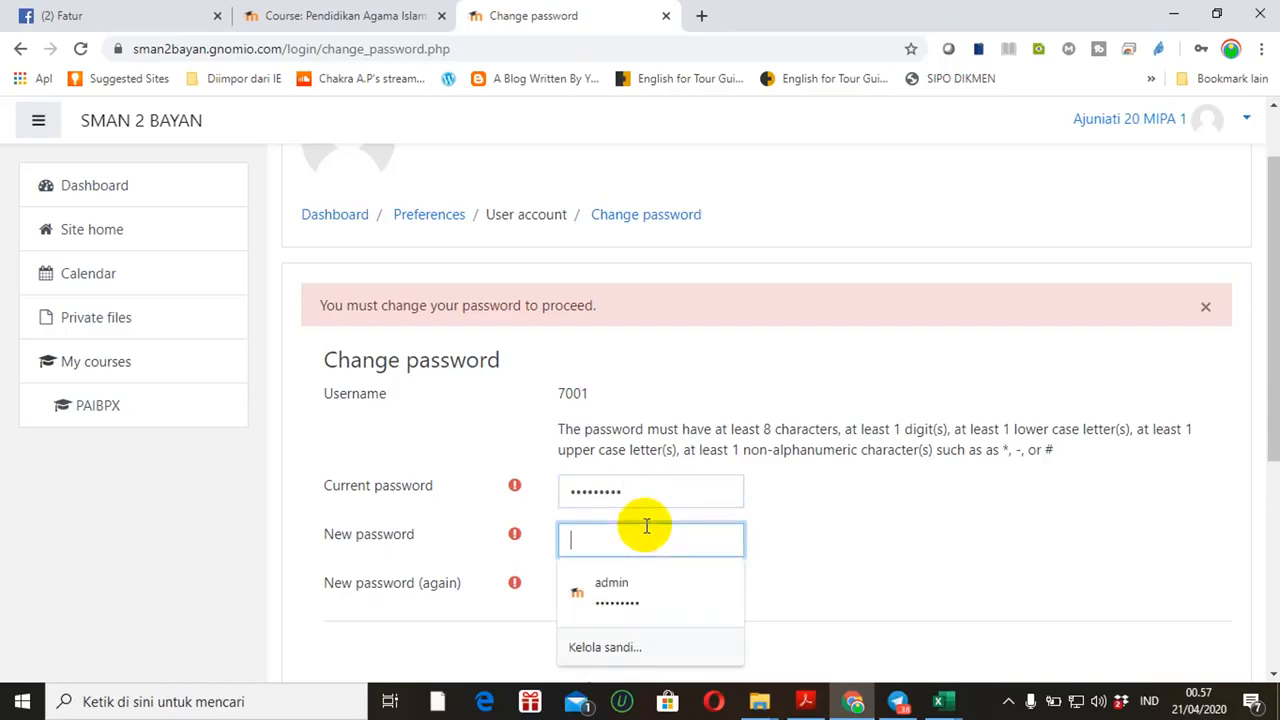
text(7)
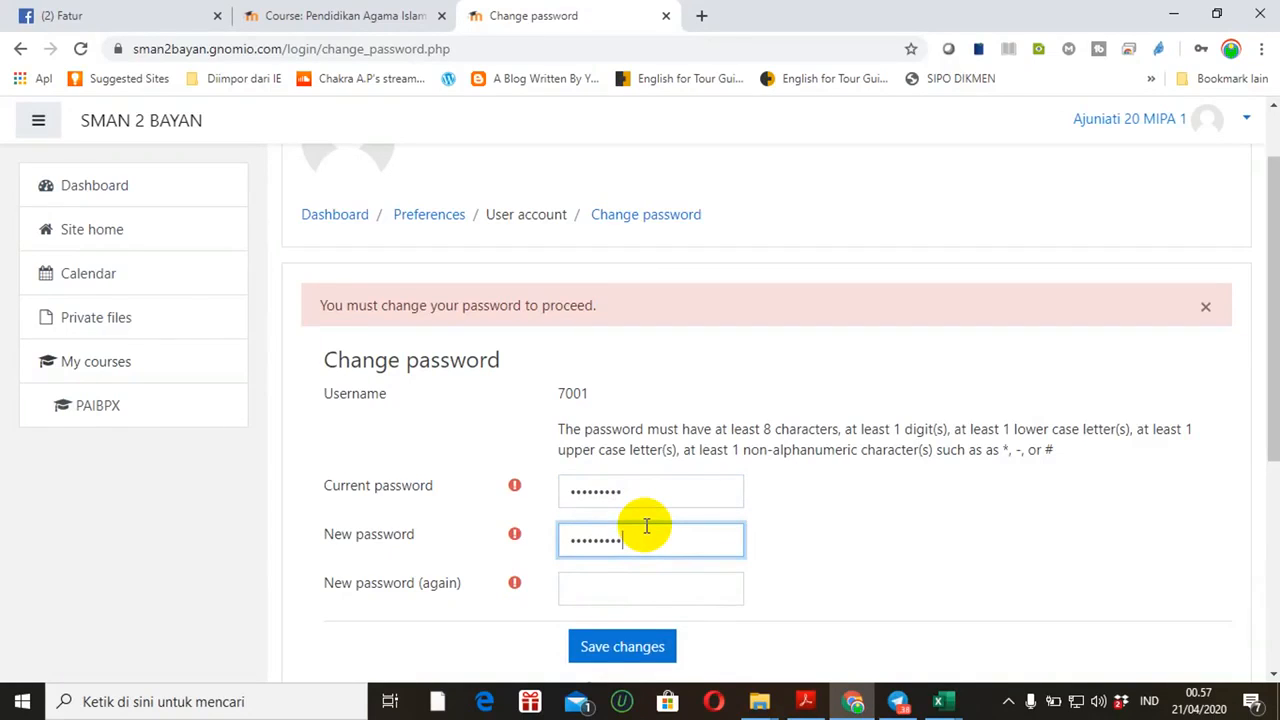
click(633, 588)
text(••)
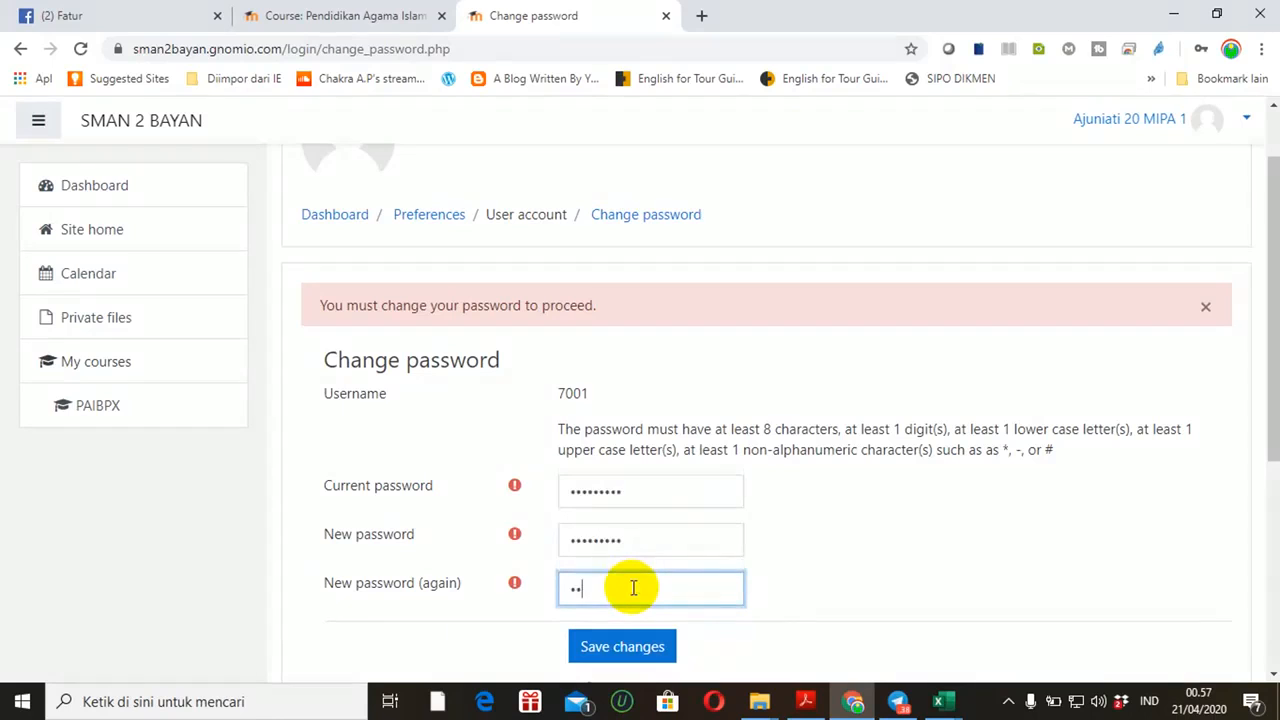
text(**)
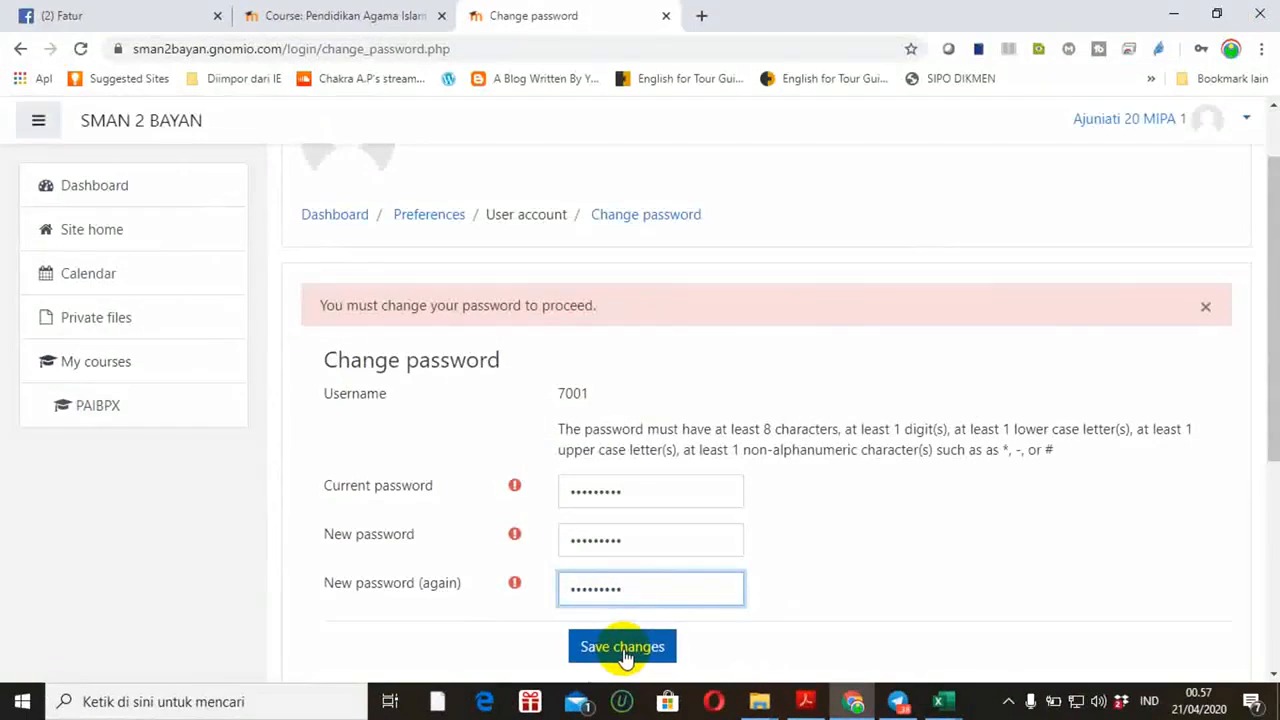
click(624, 652)
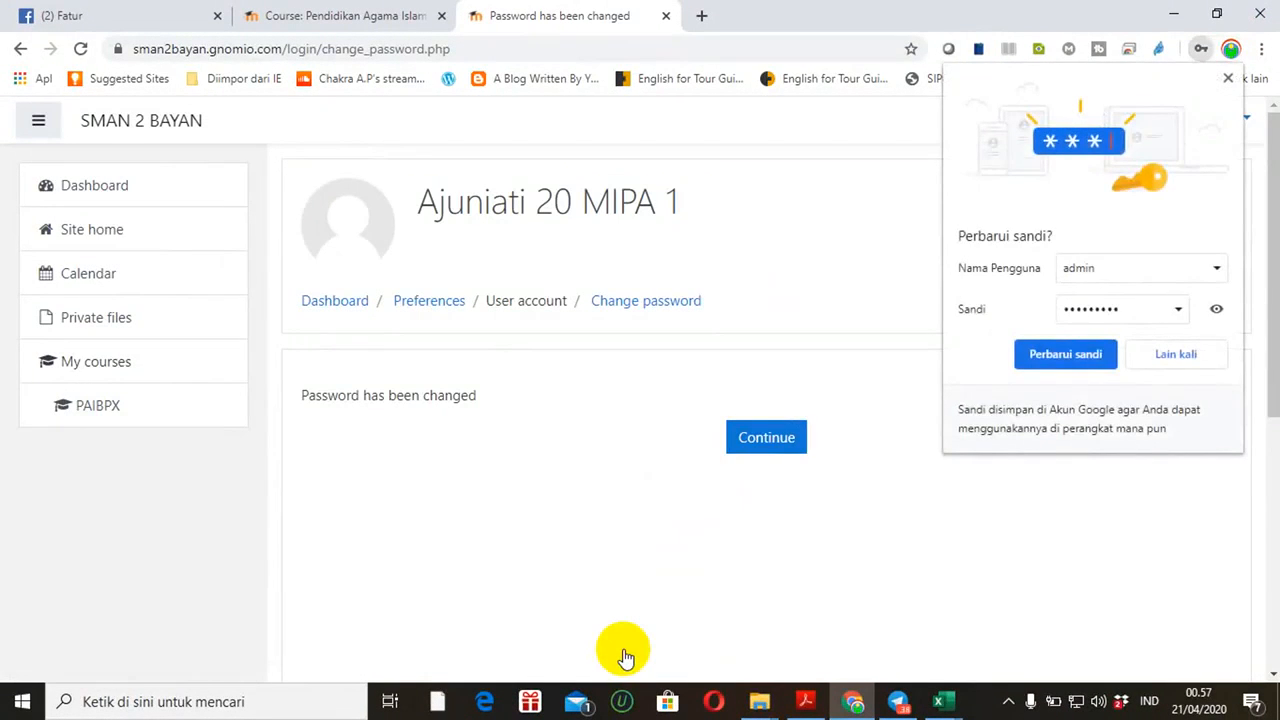
click(1174, 350)
From the Dashboard's course list, open Pendidikan Agama Islam dan Budi Pekerti Kelas X and view its topics
click(770, 450)
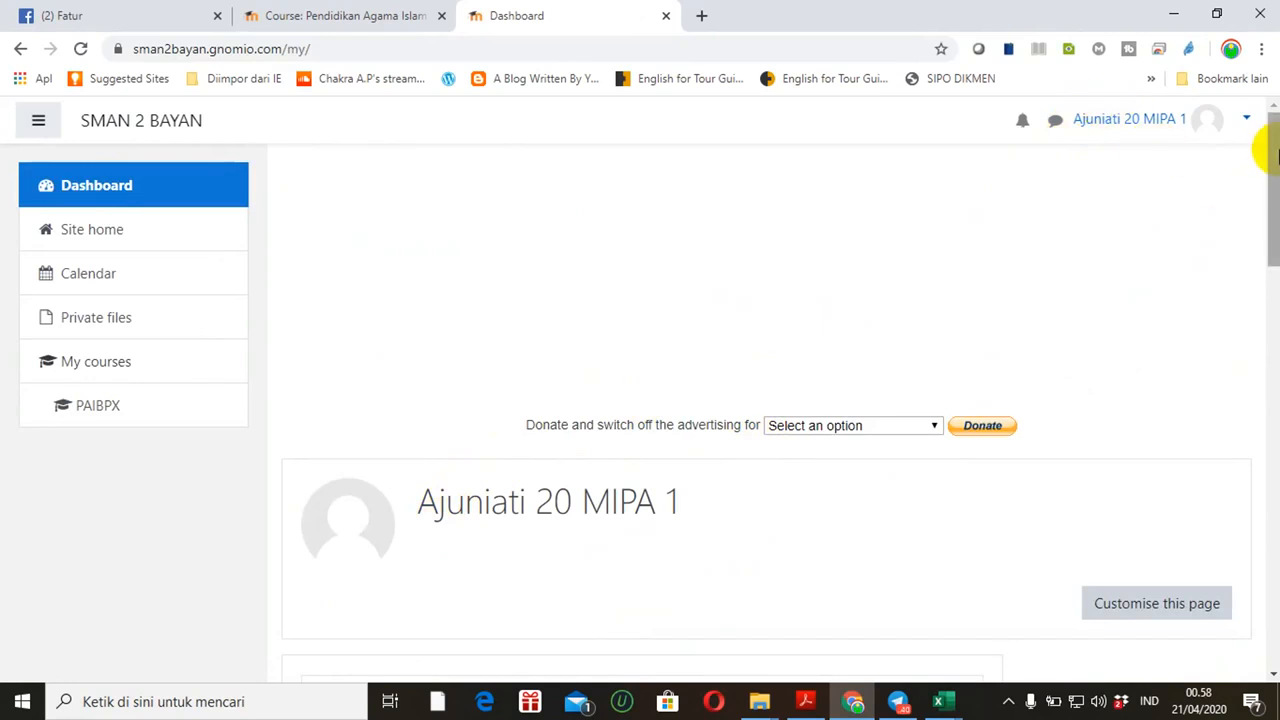
drag(1276, 150, 1266, 276)
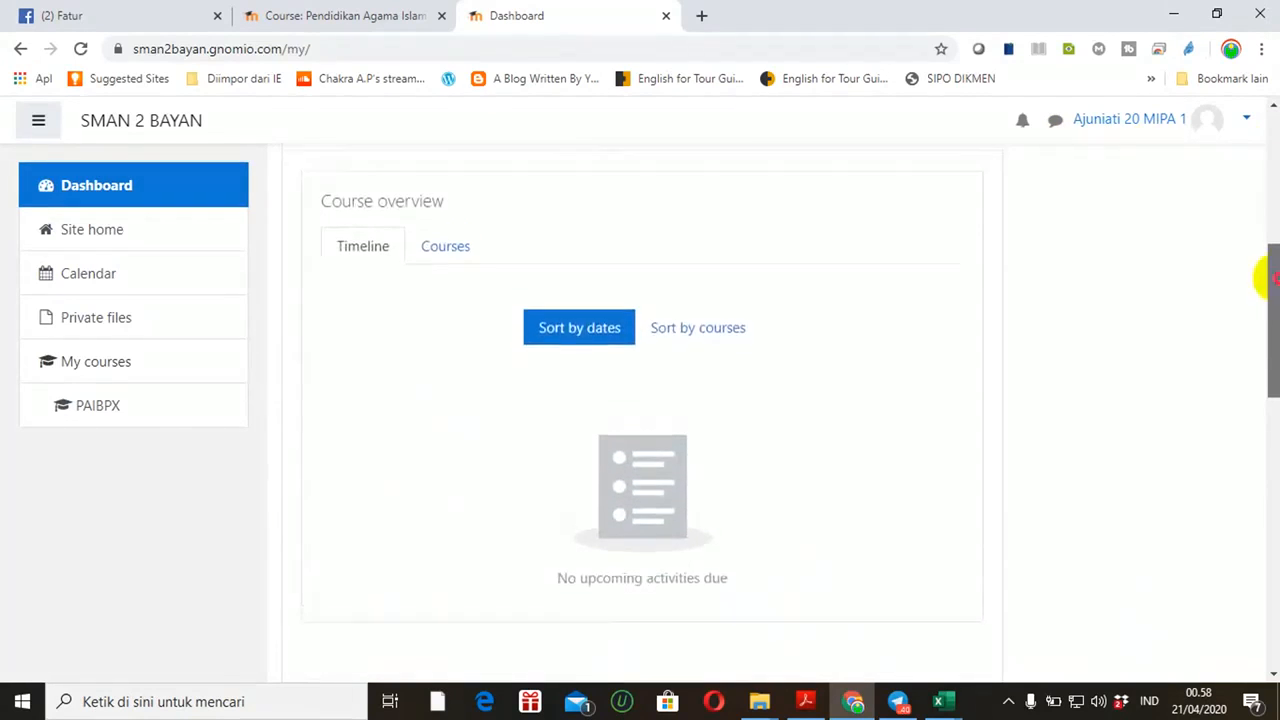
click(447, 297)
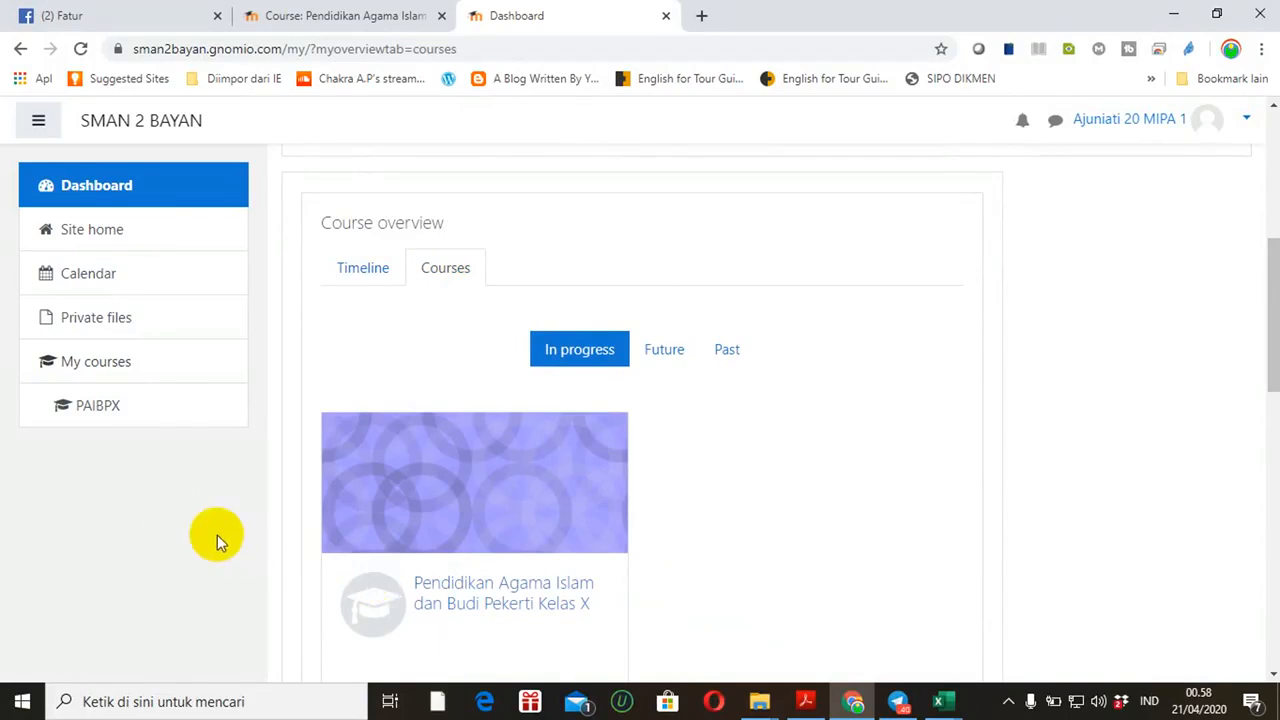
click(505, 606)
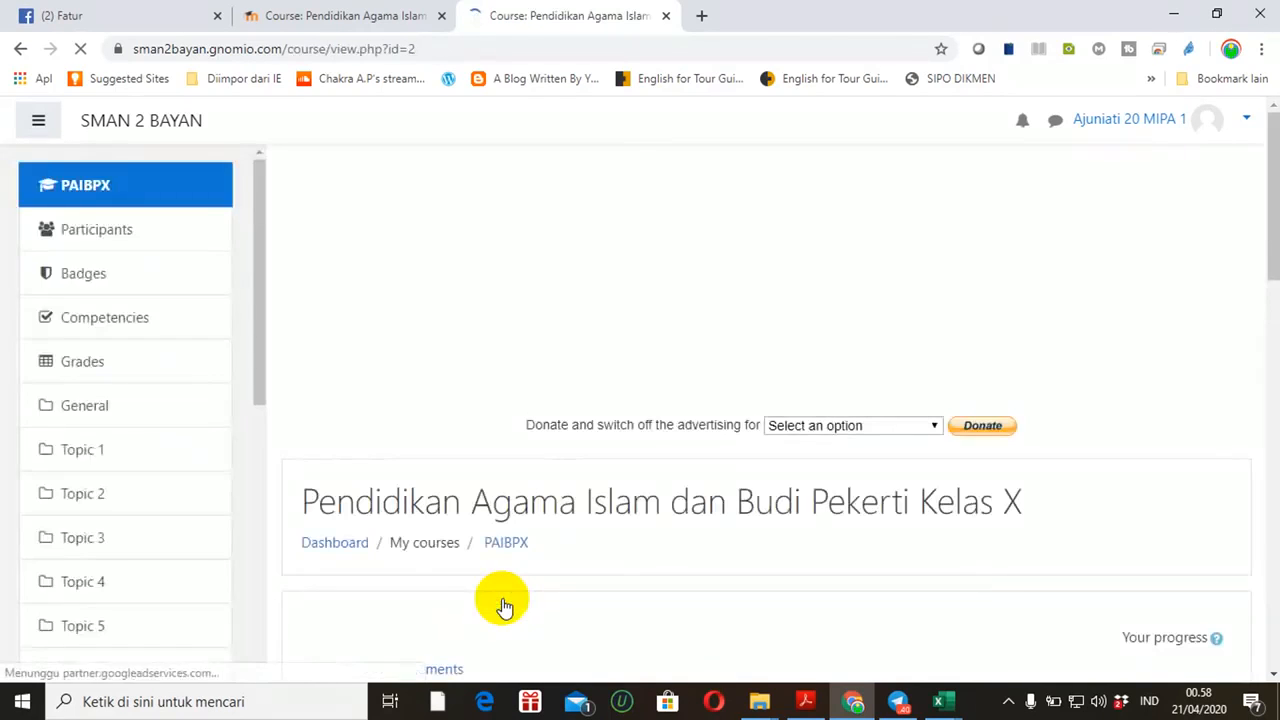
drag(1277, 155, 1275, 306)
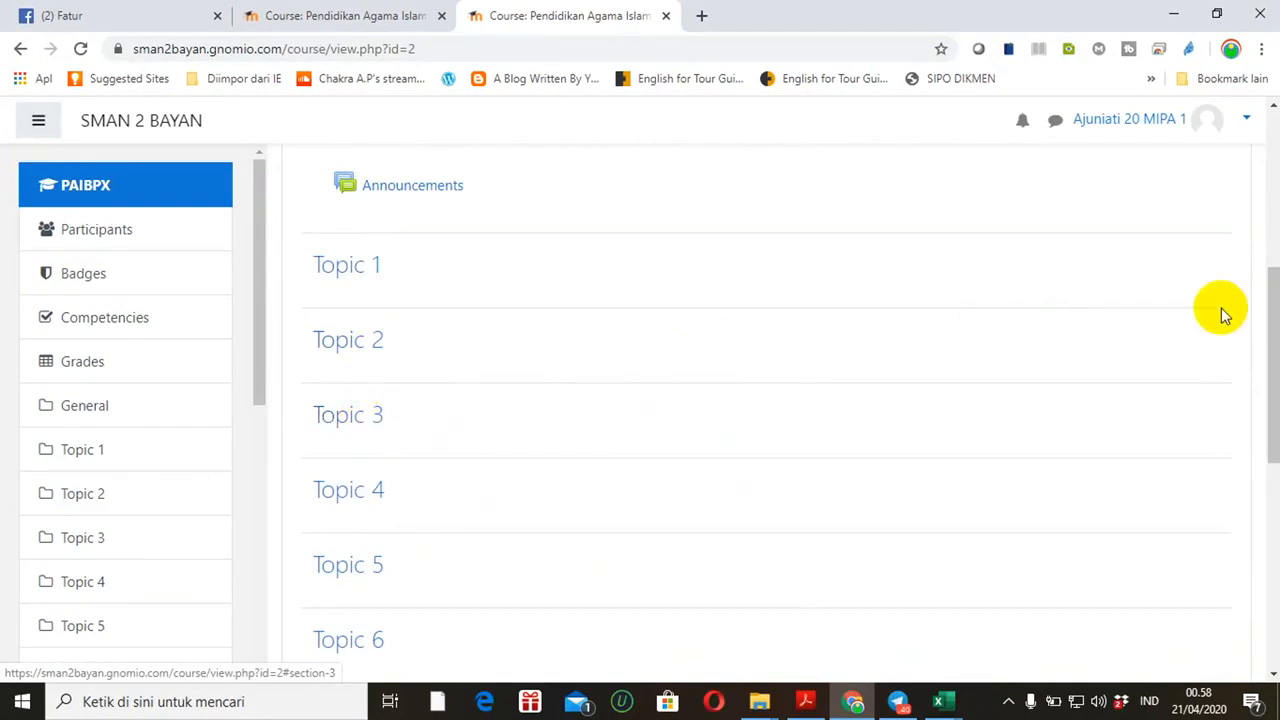
drag(1271, 345, 1273, 289)
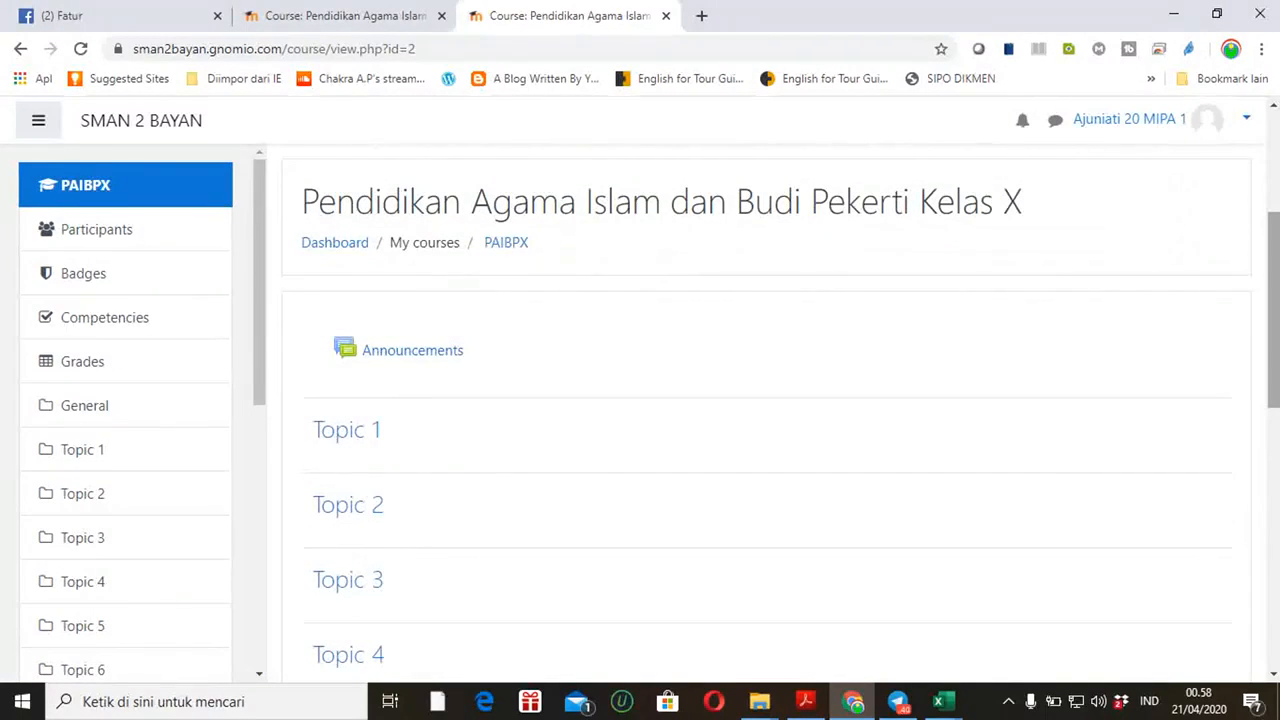